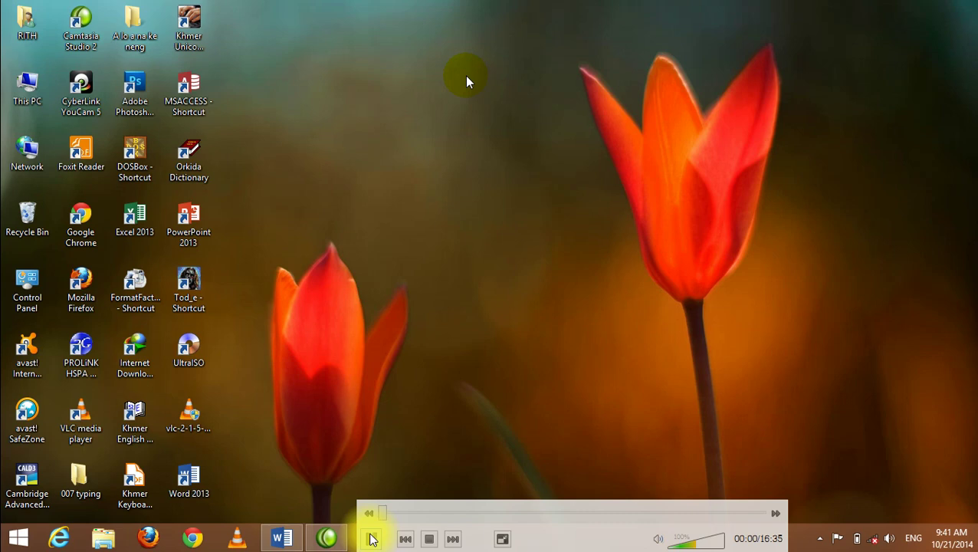
Refresh the desktop and bring up the Word document holding the Exercises 09 (Macro) table.
right_click(472, 78)
left_click(521, 120)
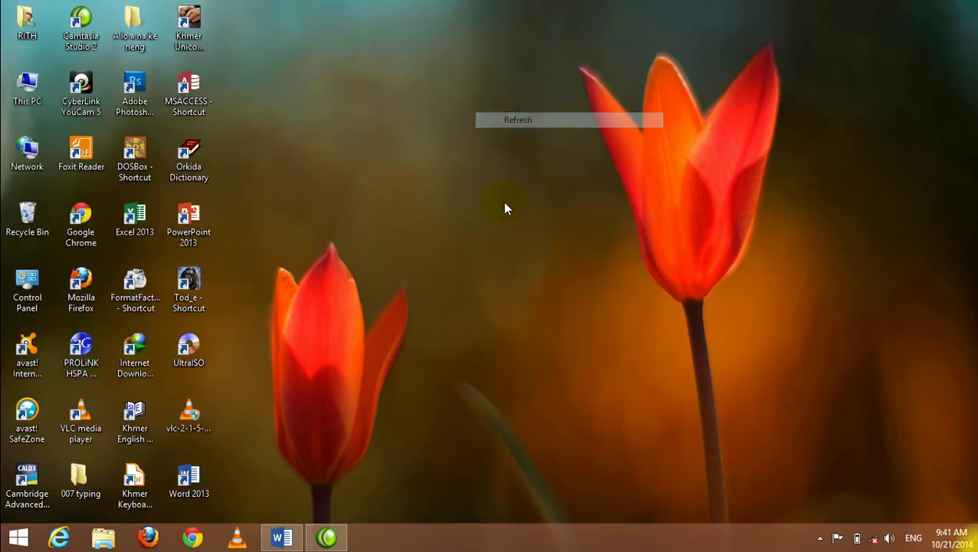
left_click(289, 538)
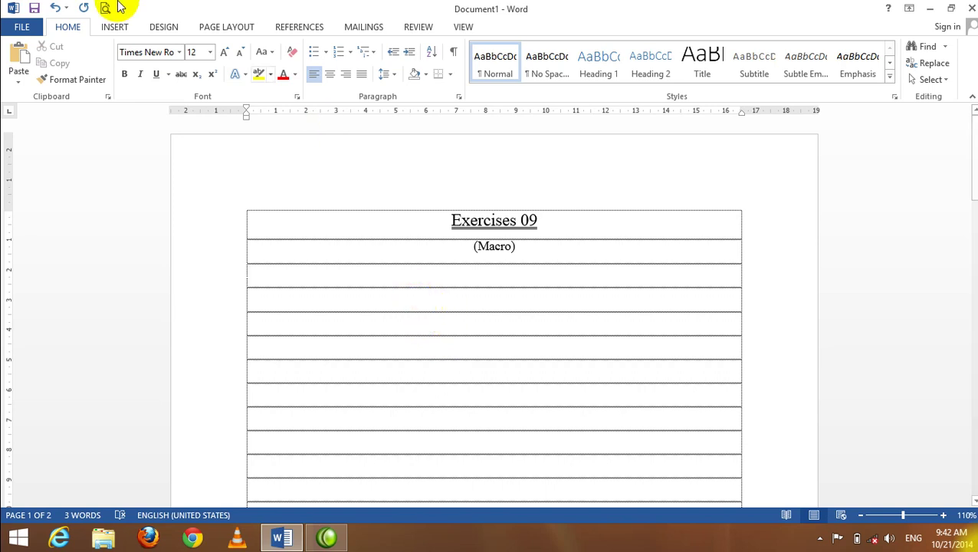
Browse the font and font size lists without changing anything.
left_click(180, 52)
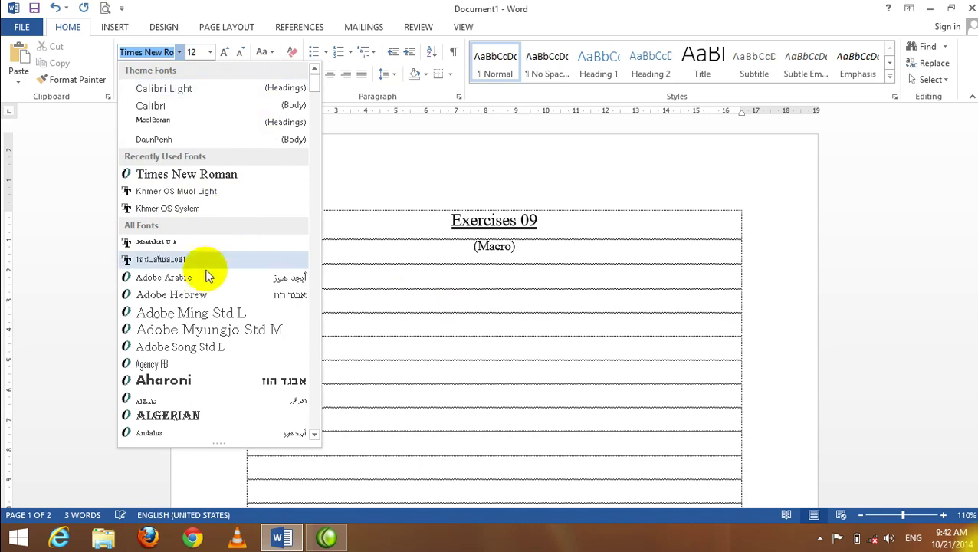
left_click(210, 52)
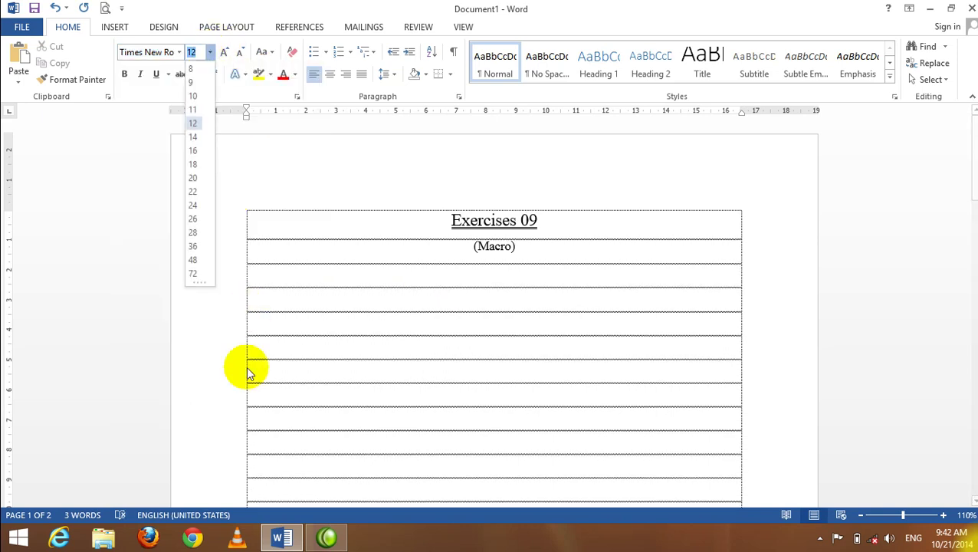
left_click(325, 276)
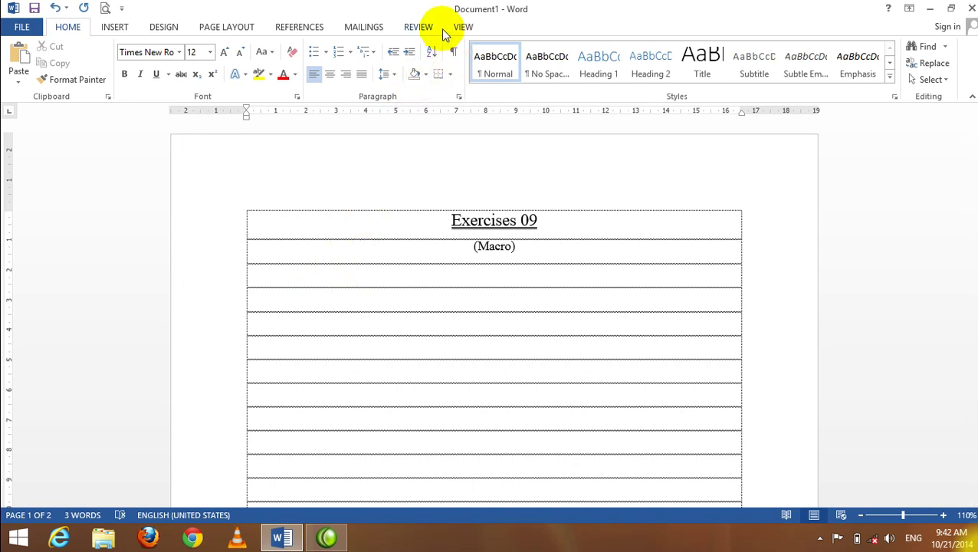
Start recording Macro1 with the keyboard shortcut Ctrl+1 assigned.
left_click(463, 29)
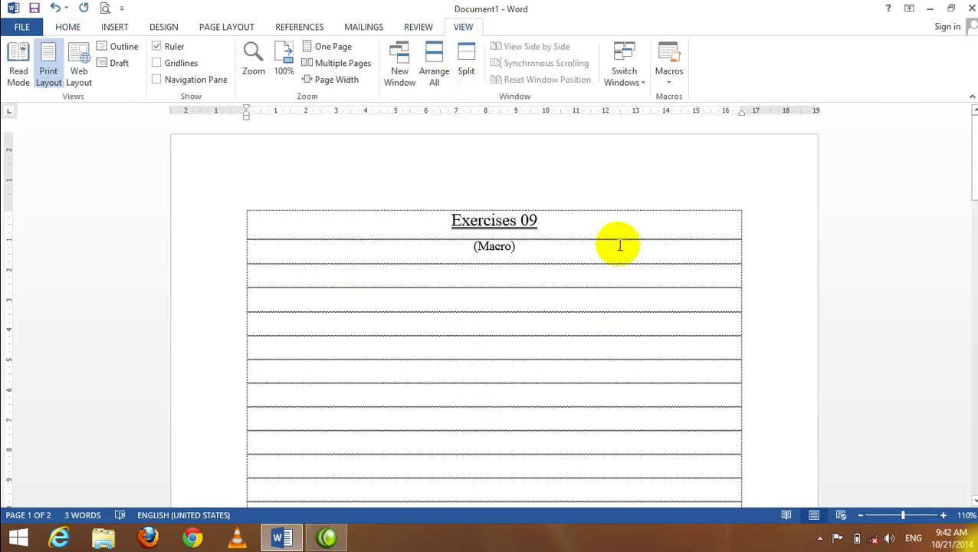
left_click(666, 82)
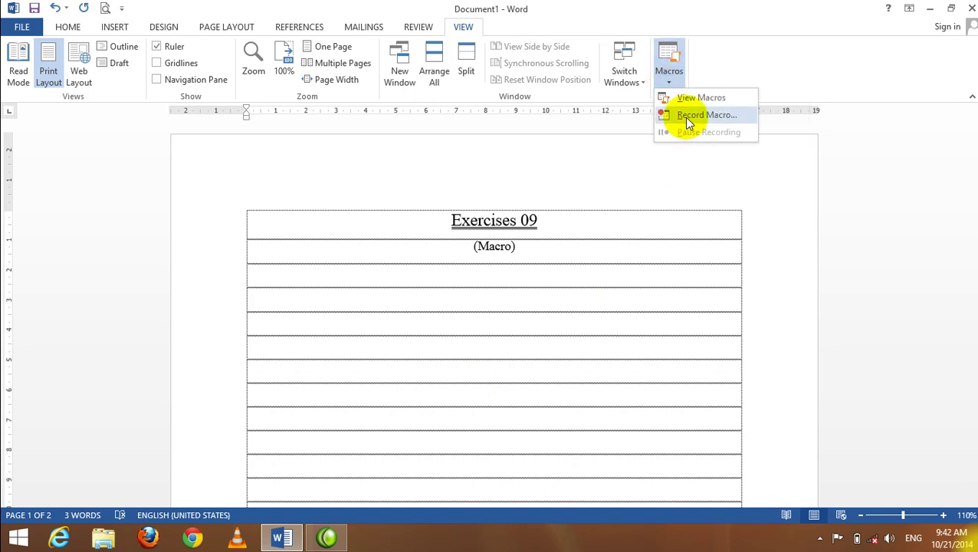
left_click(683, 117)
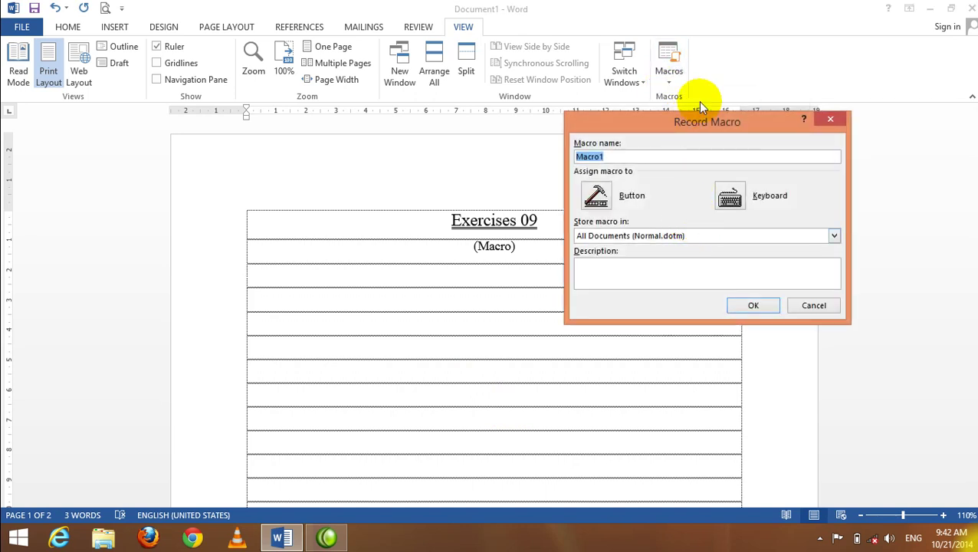
left_click_drag(703, 117, 722, 96)
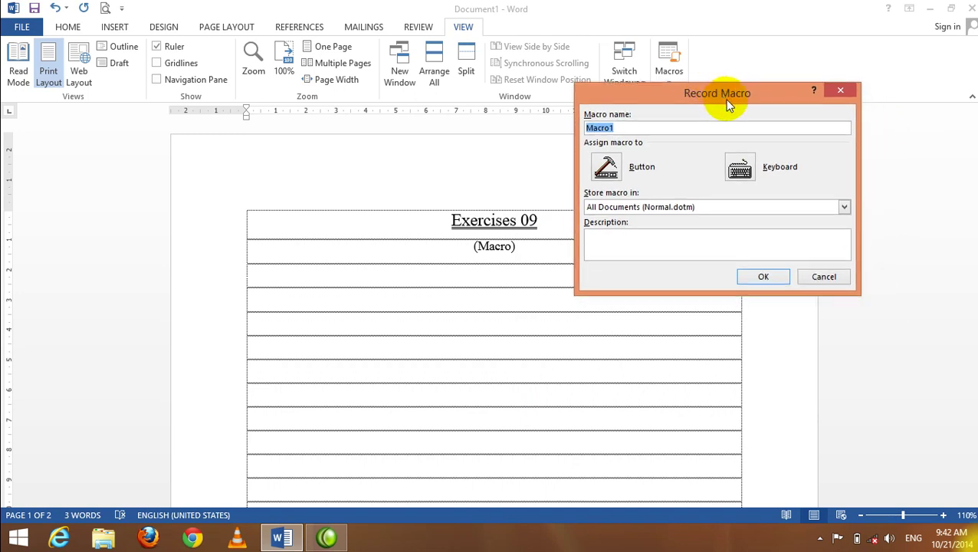
left_click(742, 171)
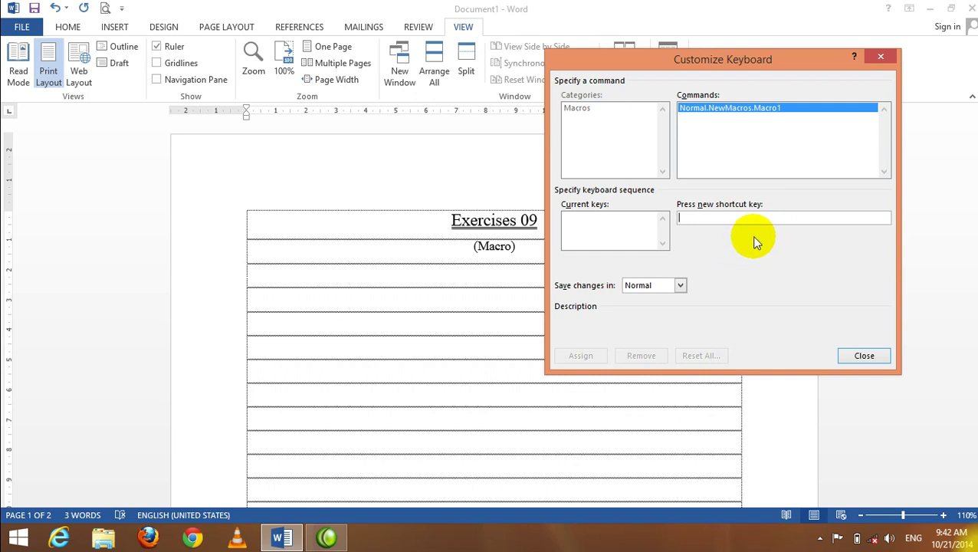
key("ctrl+1")
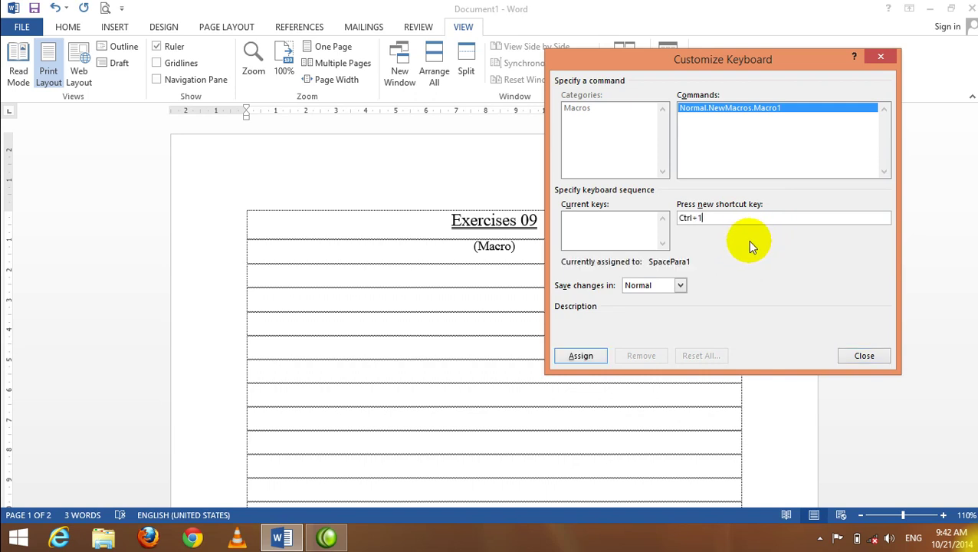
left_click(598, 356)
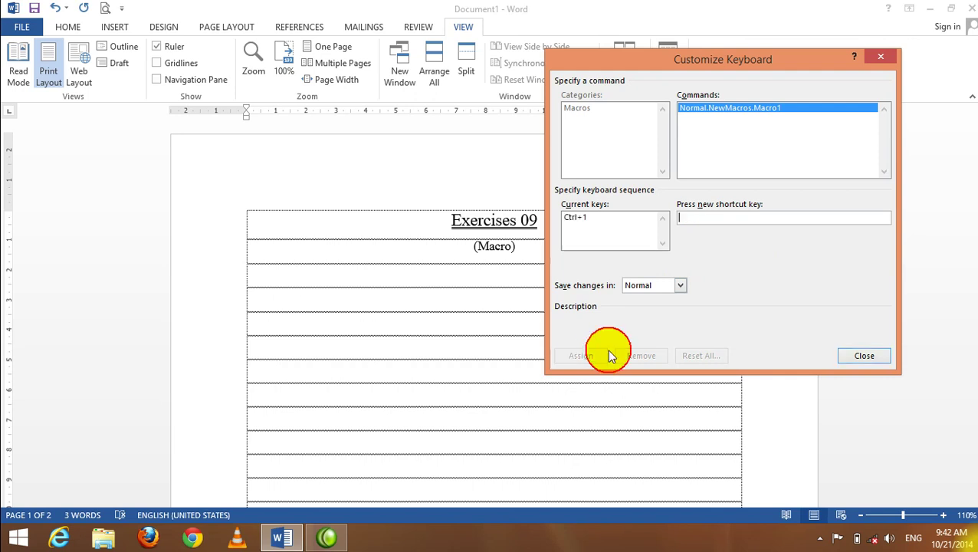
left_click(866, 357)
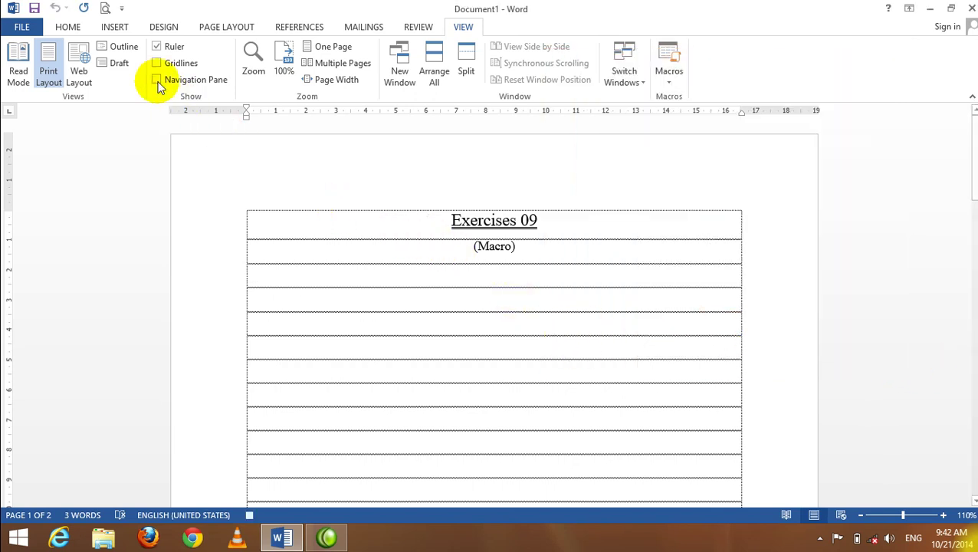
Set Times New Roman at size 12 with English (United States) input, then stop recording Macro1.
left_click(69, 29)
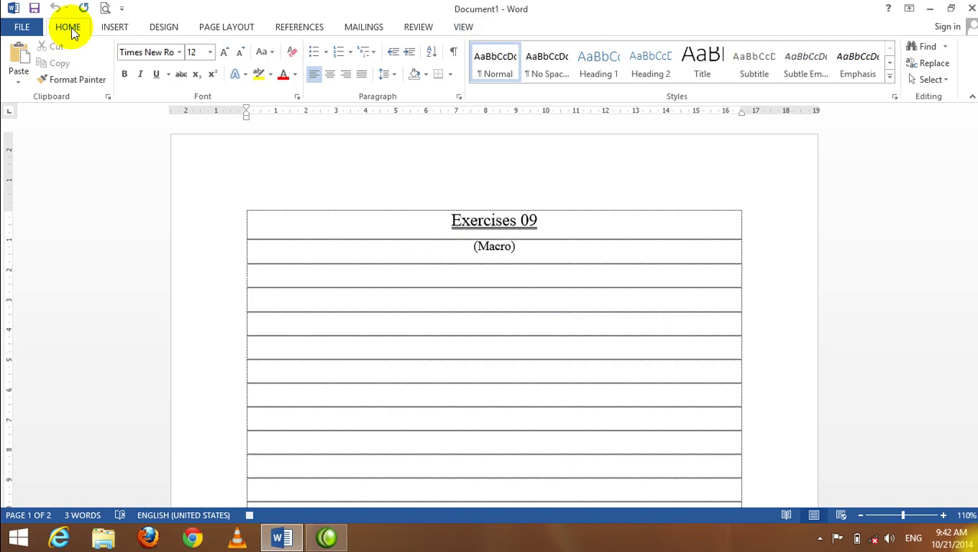
left_click(178, 52)
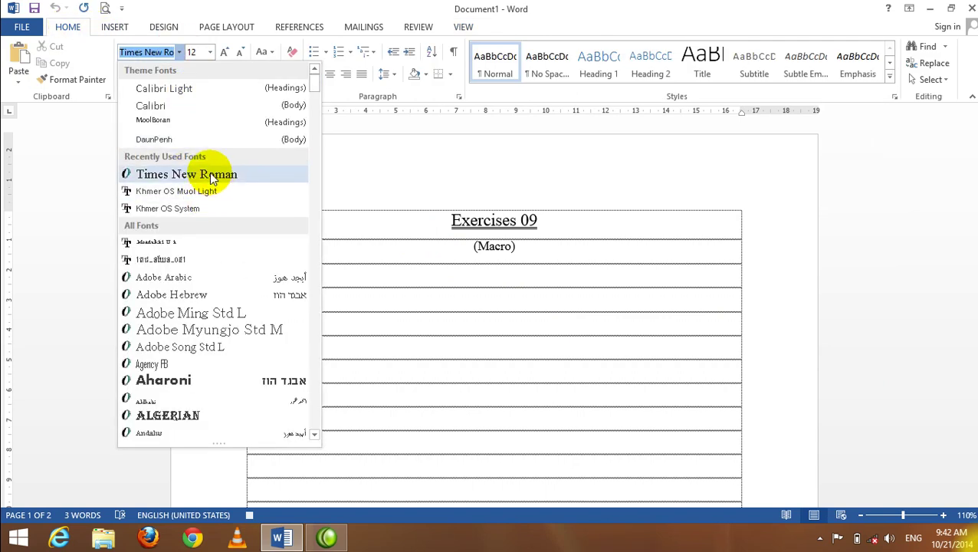
left_click(209, 173)
left_click(212, 52)
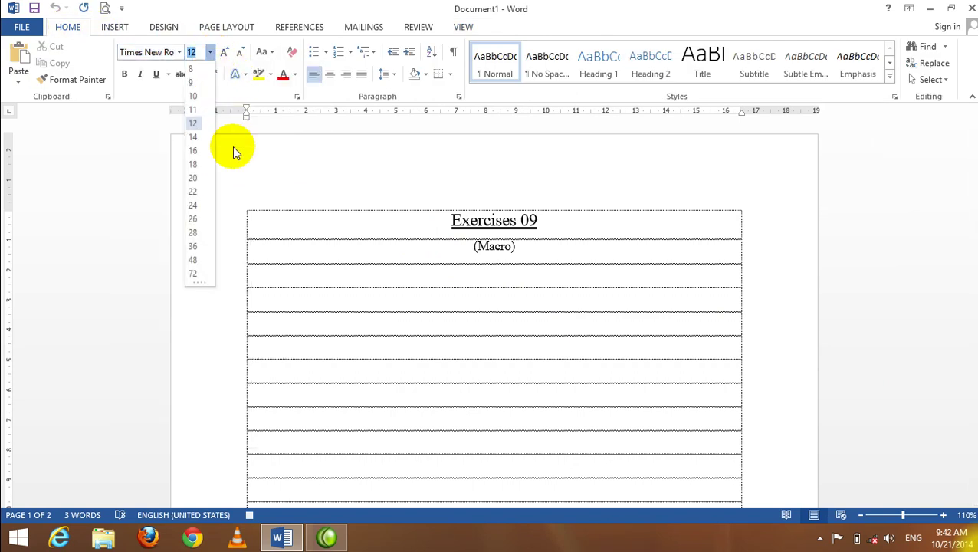
left_click(194, 123)
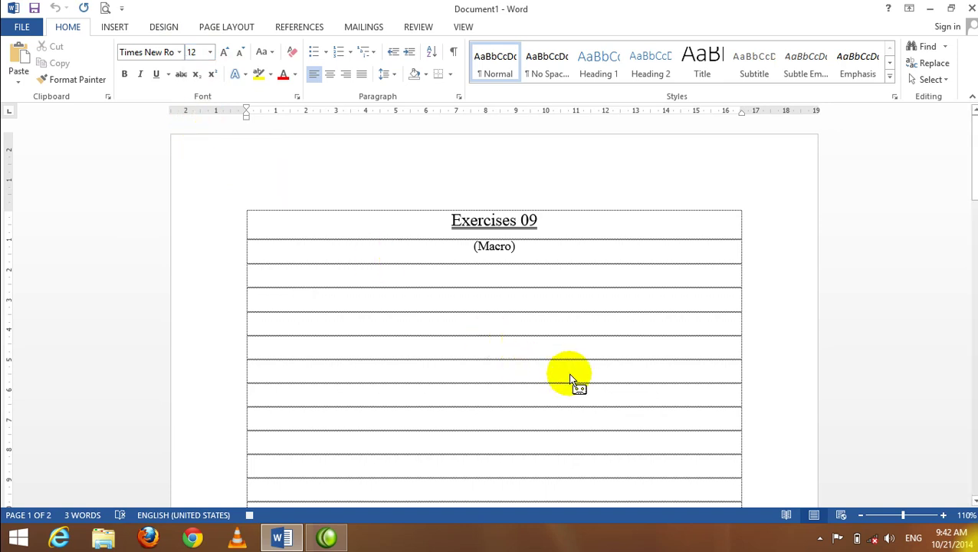
left_click(913, 537)
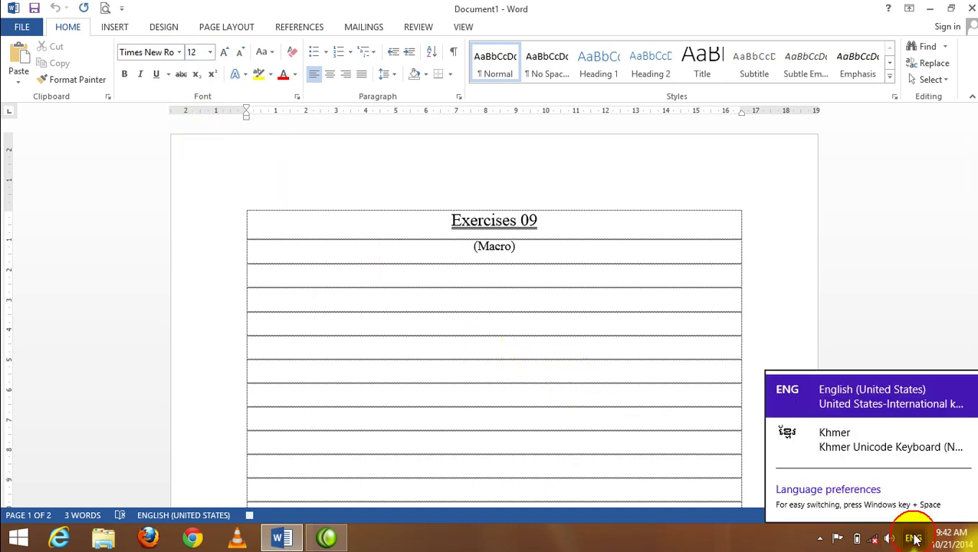
left_click(841, 401)
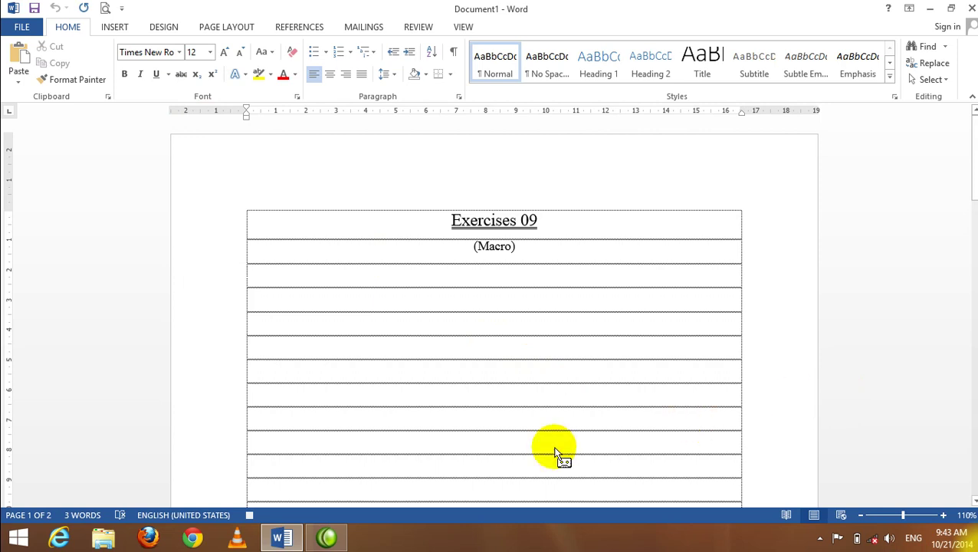
left_click(251, 515)
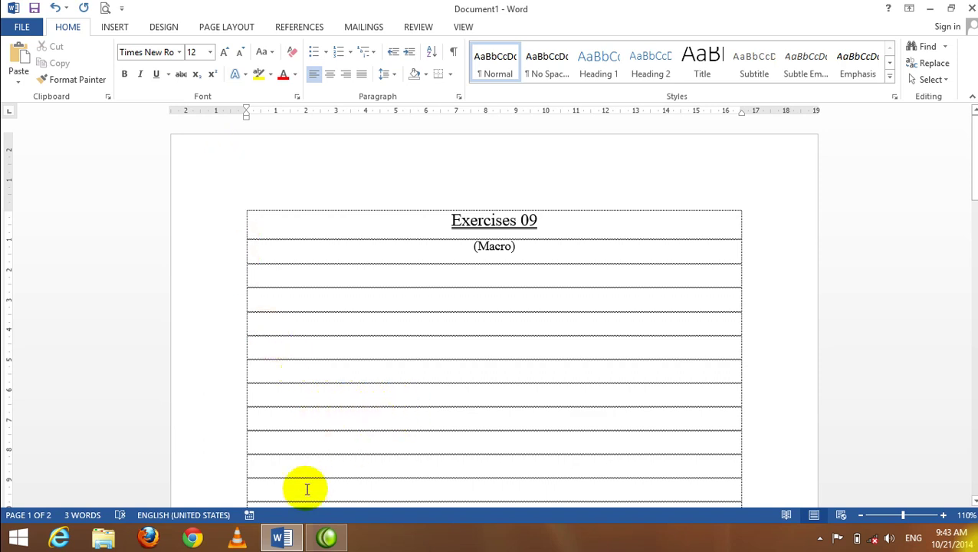
Start recording Macro2 with the keyboard shortcut Ctrl+2 assigned.
left_click(249, 514)
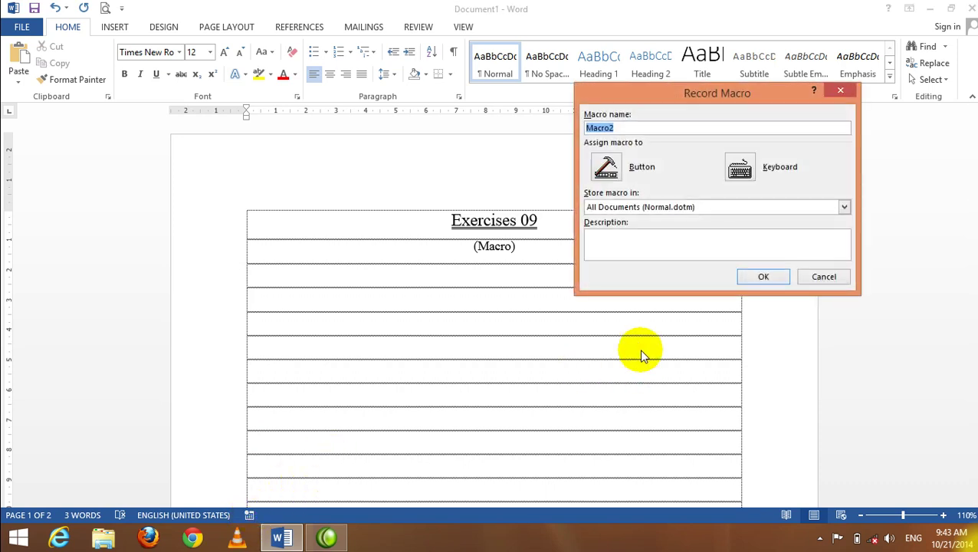
left_click(742, 169)
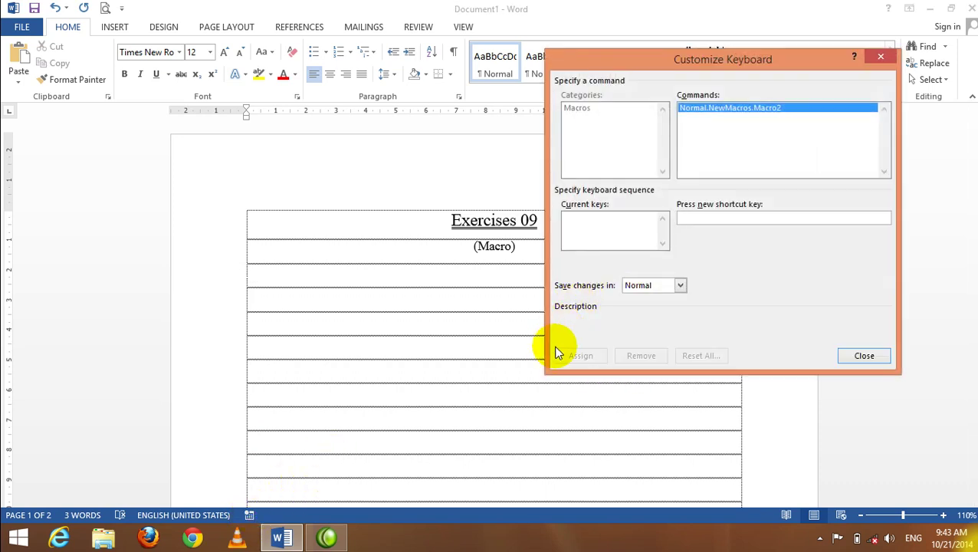
key("ctrl+2")
left_click(580, 355)
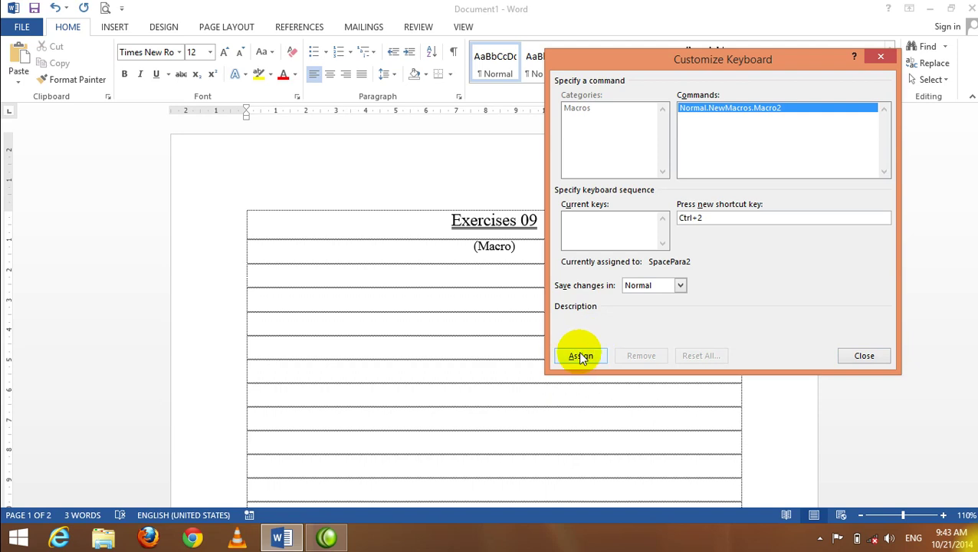
left_click(869, 355)
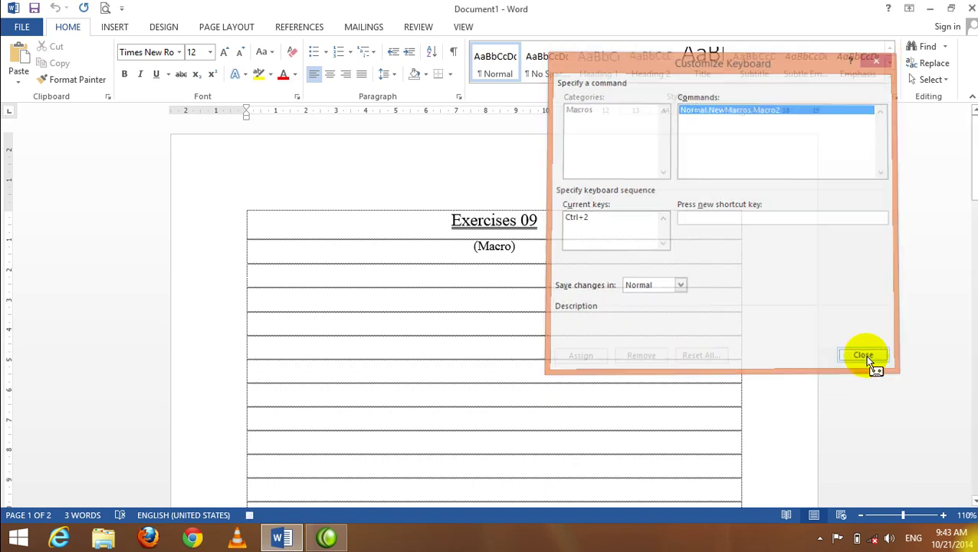
Switch to Khmer OS Muol Light at size 12 with Khmer typing input.
left_click(180, 52)
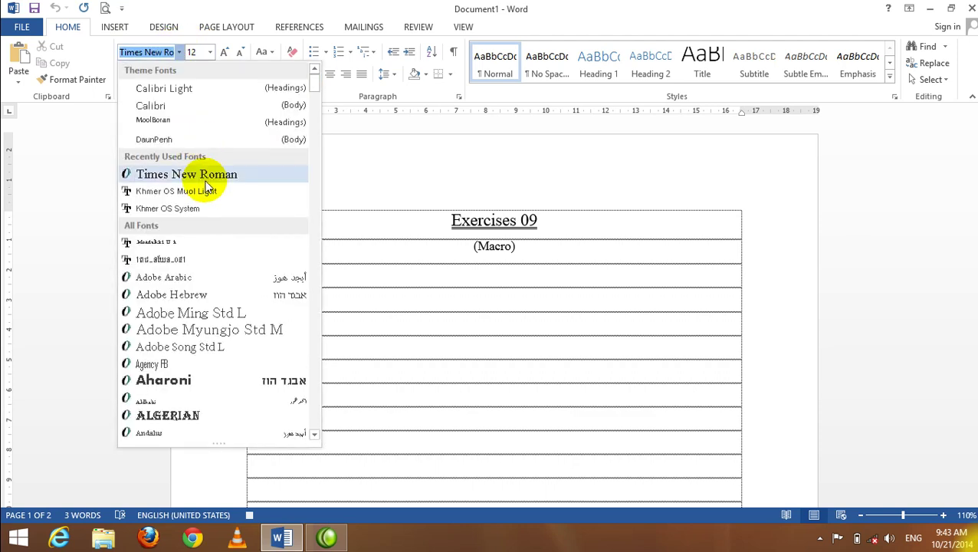
left_click(214, 192)
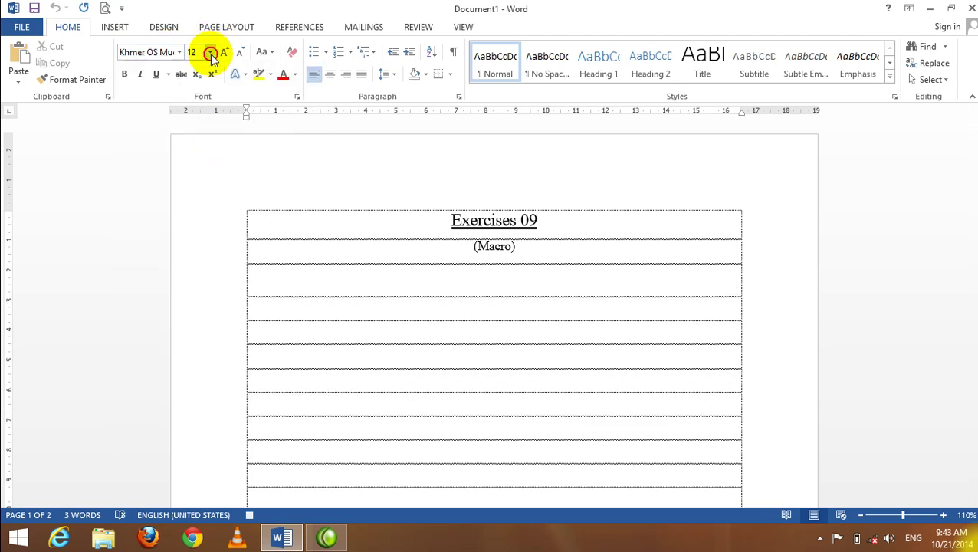
left_click(210, 52)
left_click(194, 125)
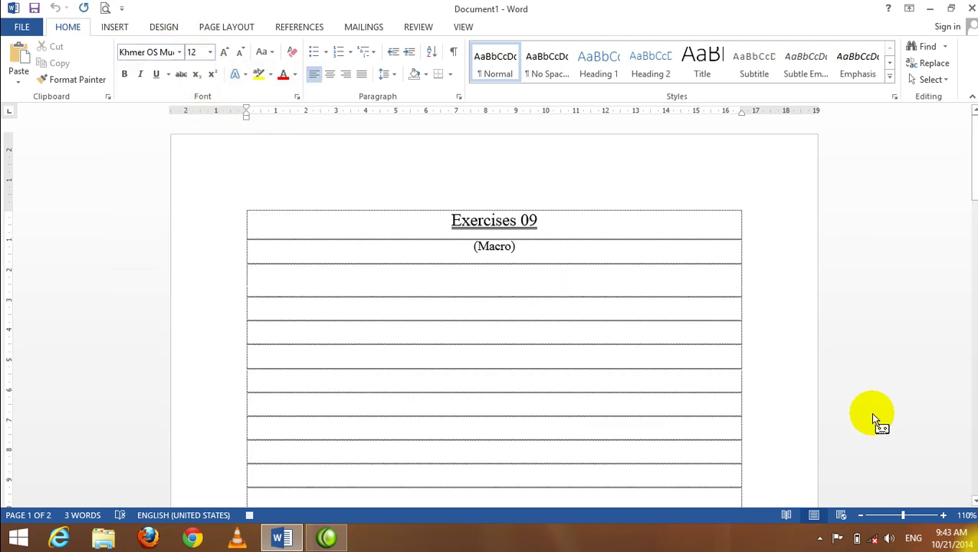
left_click(910, 538)
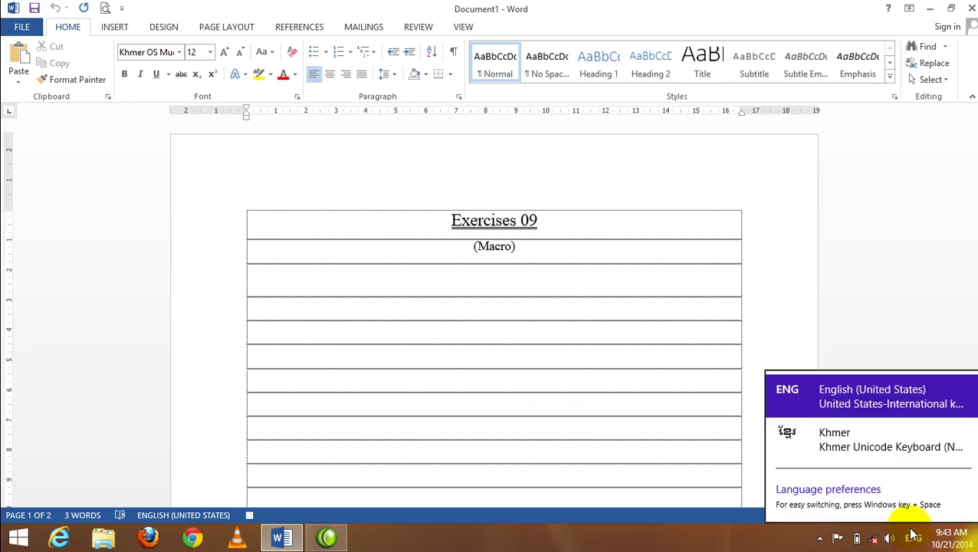
left_click(854, 437)
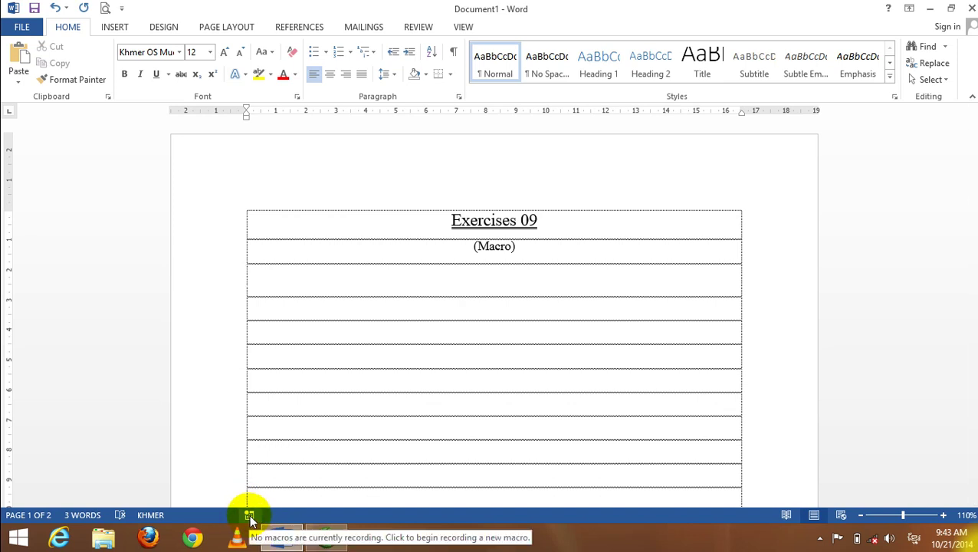
Start recording Macro3 with the keyboard shortcut Ctrl+3 assigned.
left_click(250, 513)
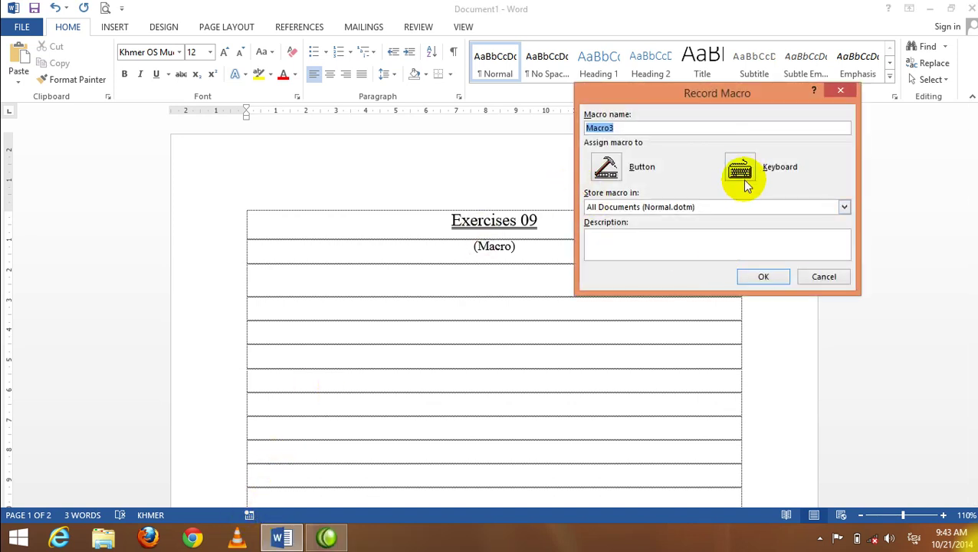
left_click(740, 169)
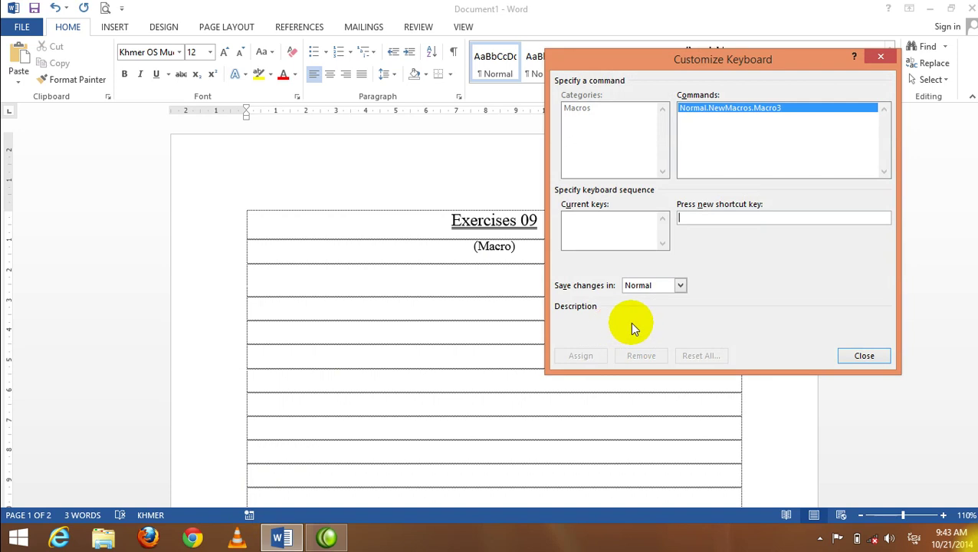
key("ctrl+3")
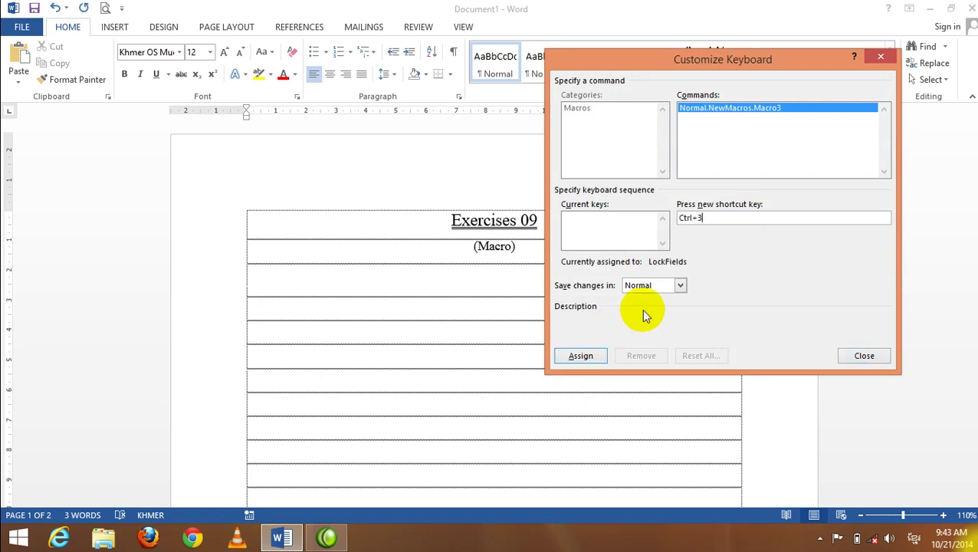
left_click(583, 357)
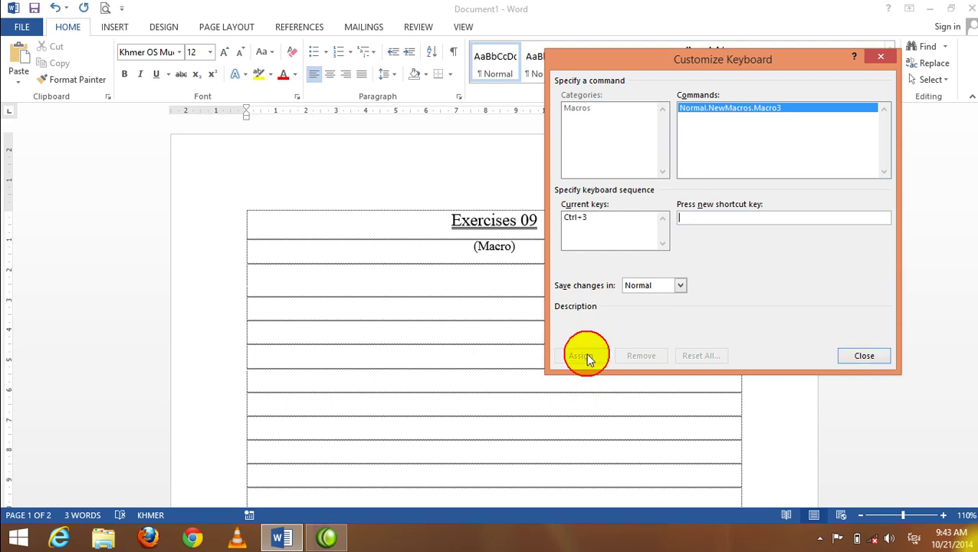
left_click(876, 359)
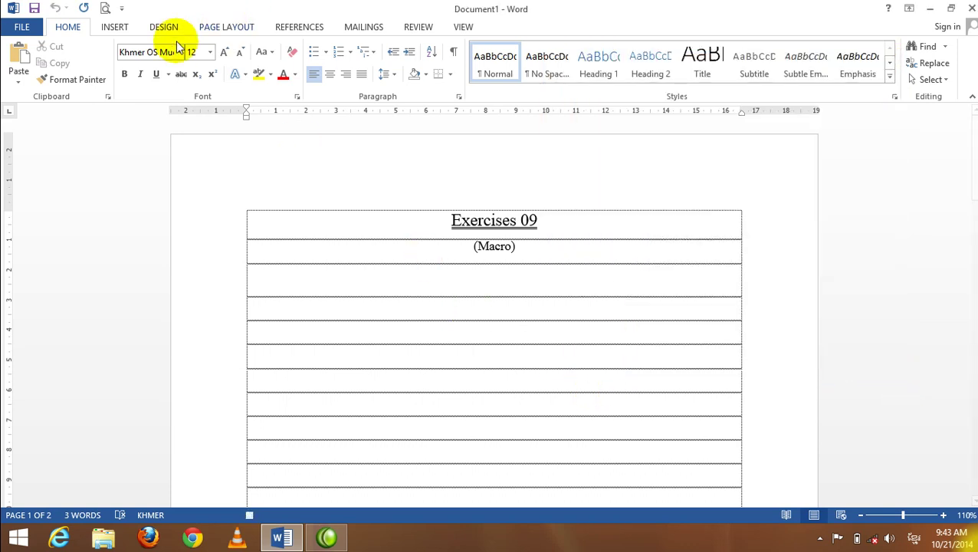
Switch to Khmer OS System at size 12 with Khmer input, then stop recording.
left_click(179, 52)
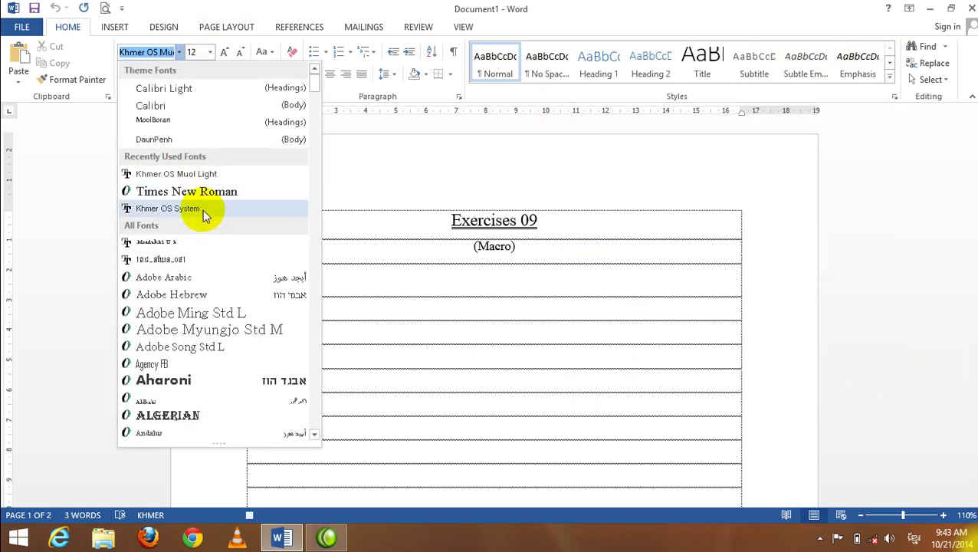
left_click(203, 210)
left_click(211, 52)
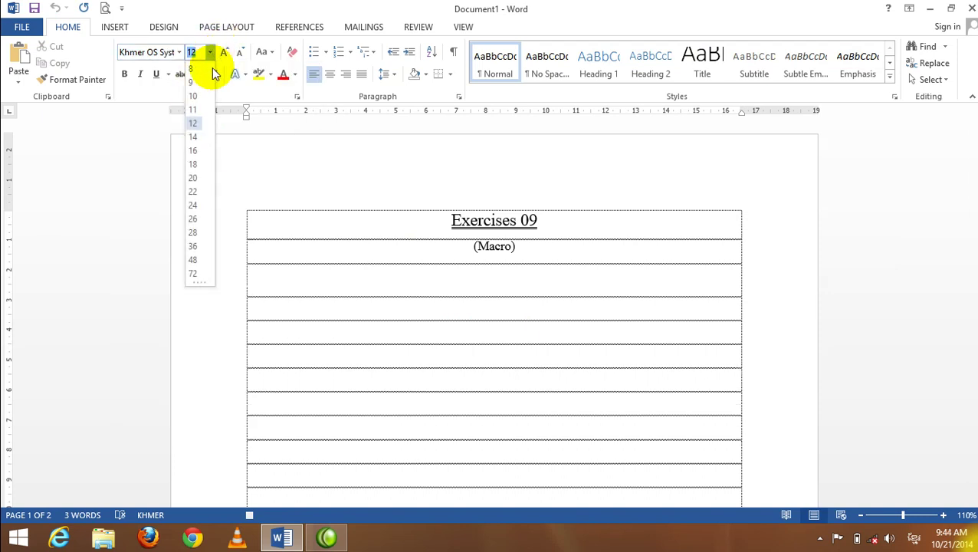
left_click(194, 123)
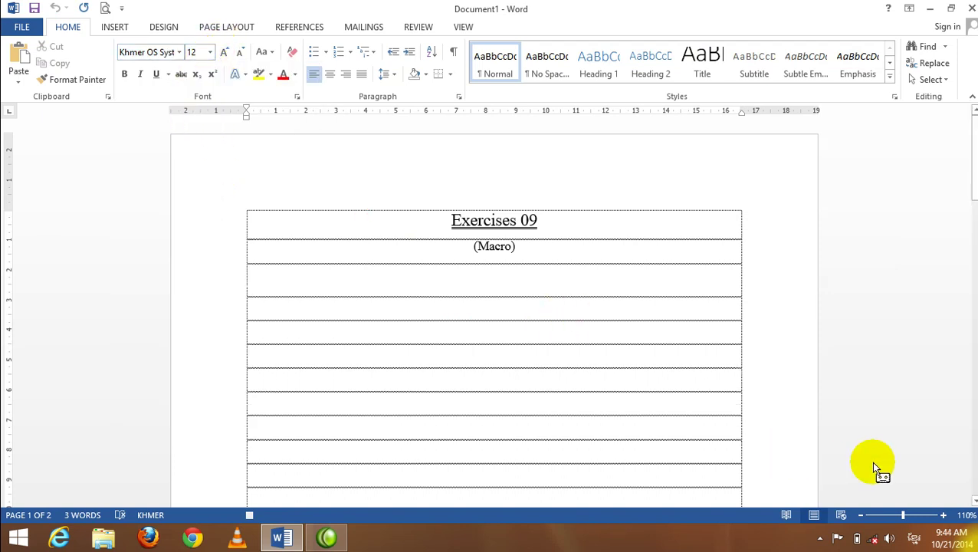
left_click(914, 541)
left_click(848, 438)
left_click(249, 515)
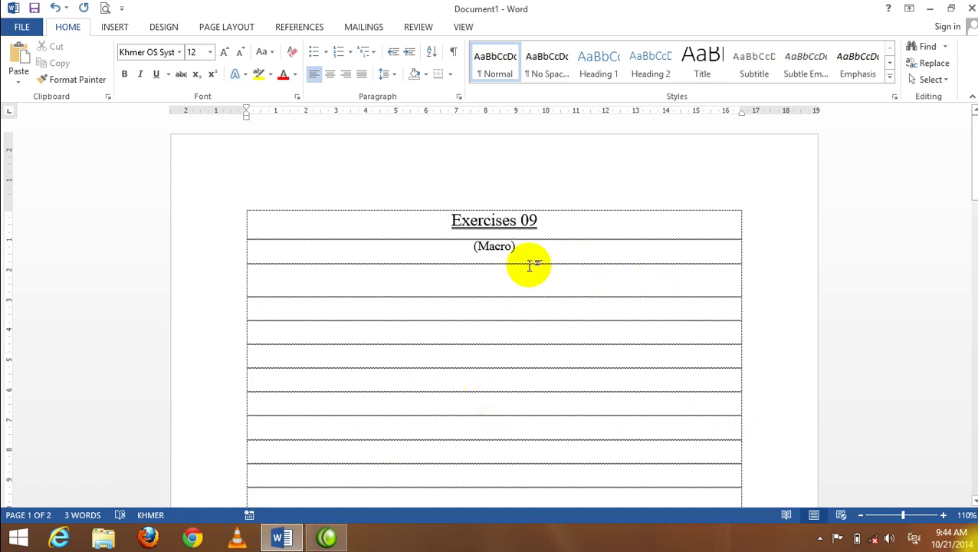
Place the cursor in the table rows and set the font size to 12.
left_click(324, 212)
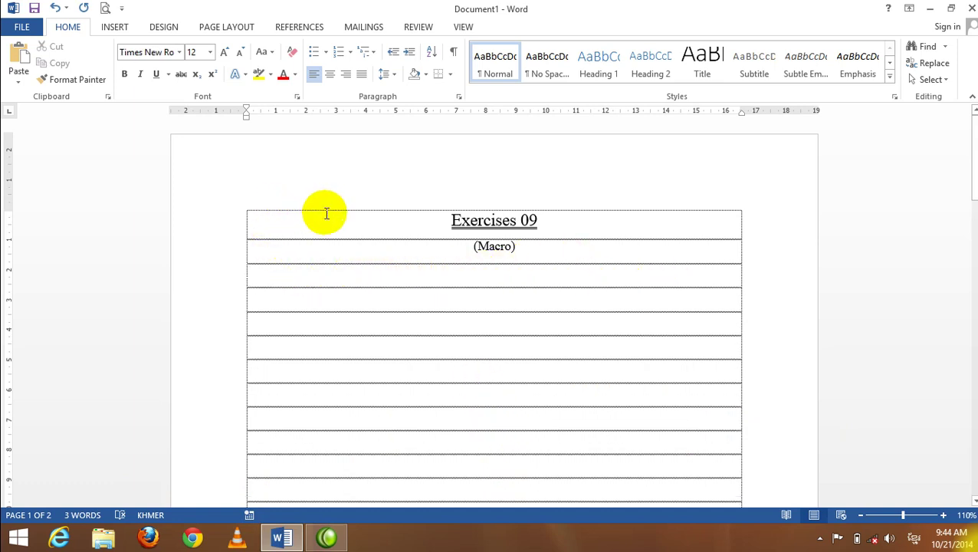
left_click(157, 52)
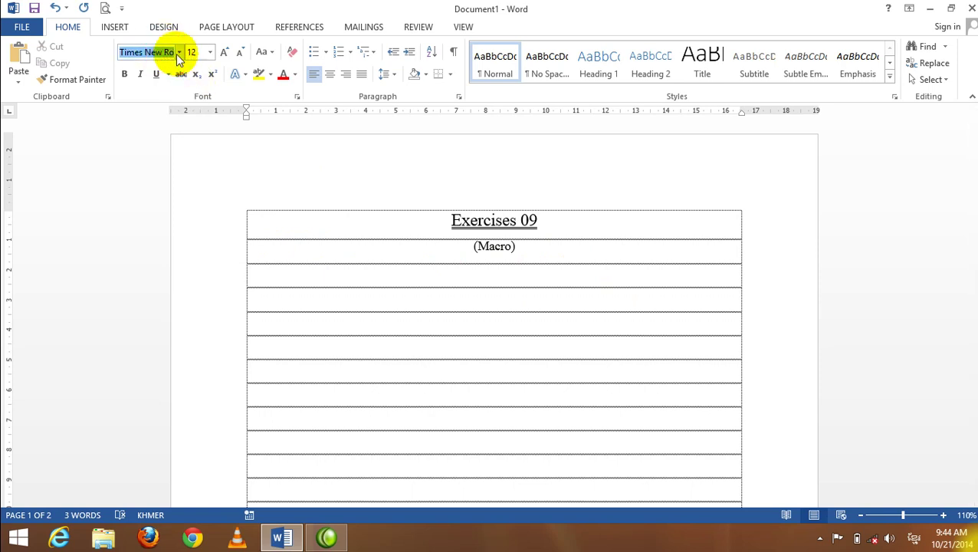
left_click(246, 325)
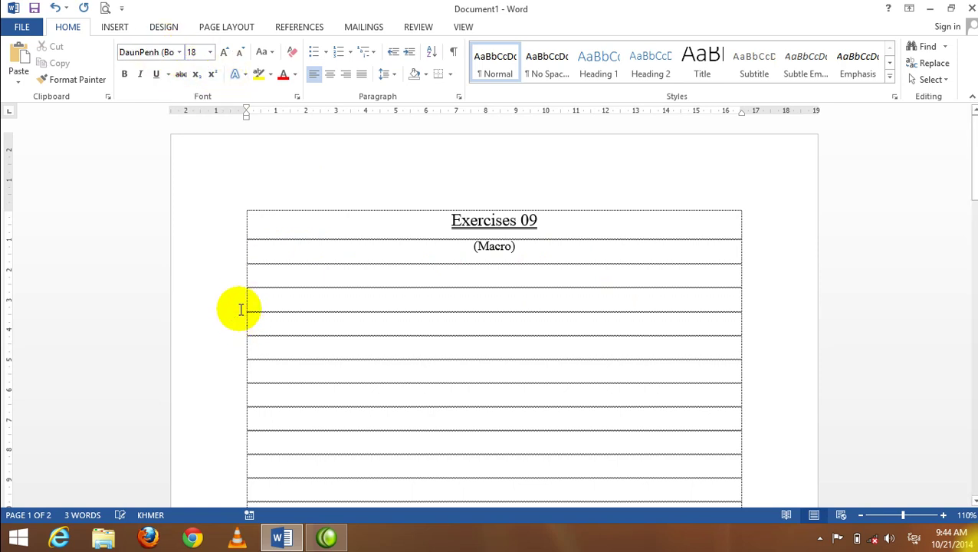
left_click(326, 279)
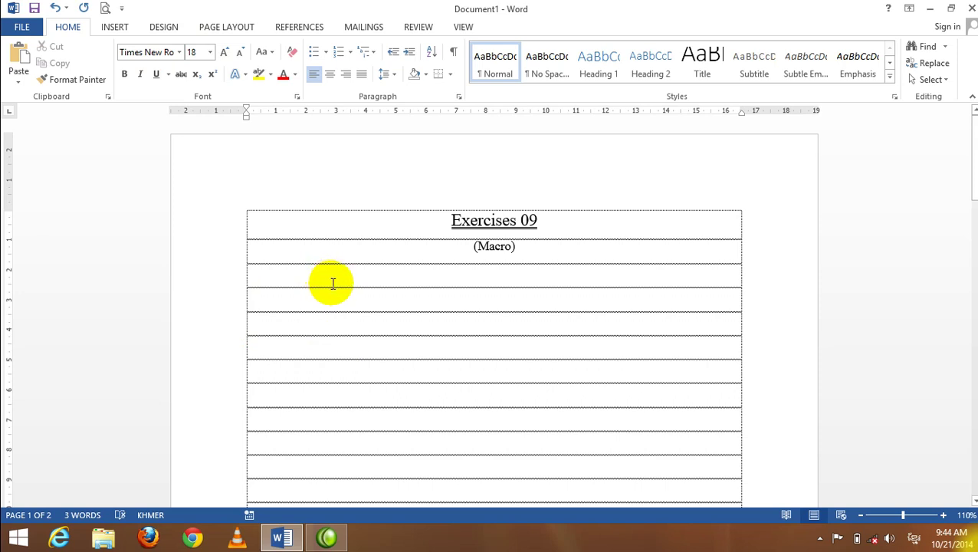
left_click(210, 52)
left_click(192, 123)
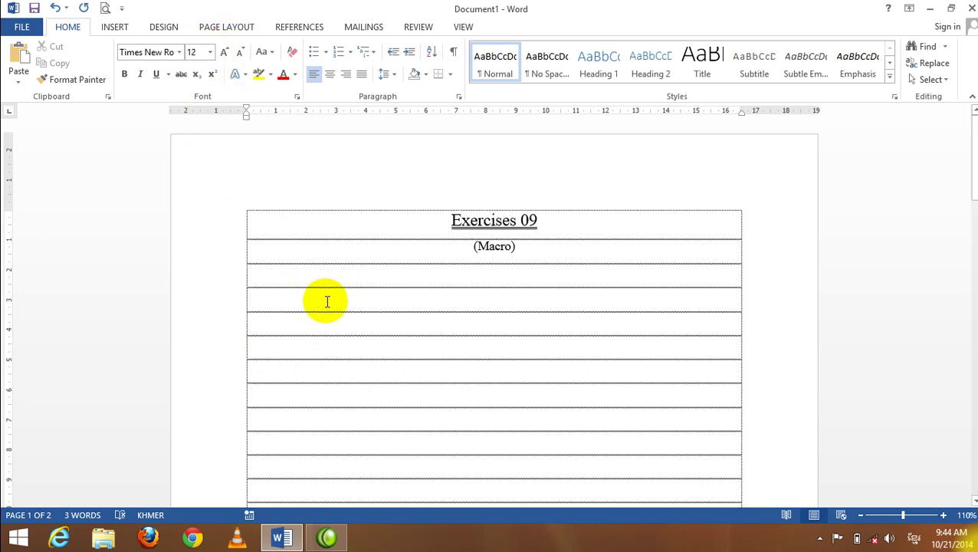
Apply the Khmer OS Muol font in the empty third table row.
left_click(330, 299)
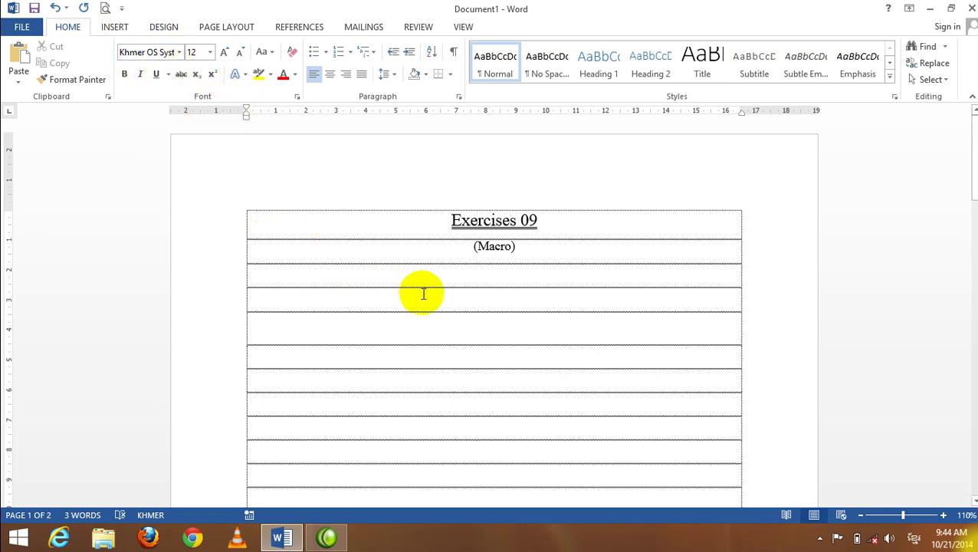
left_click(318, 260)
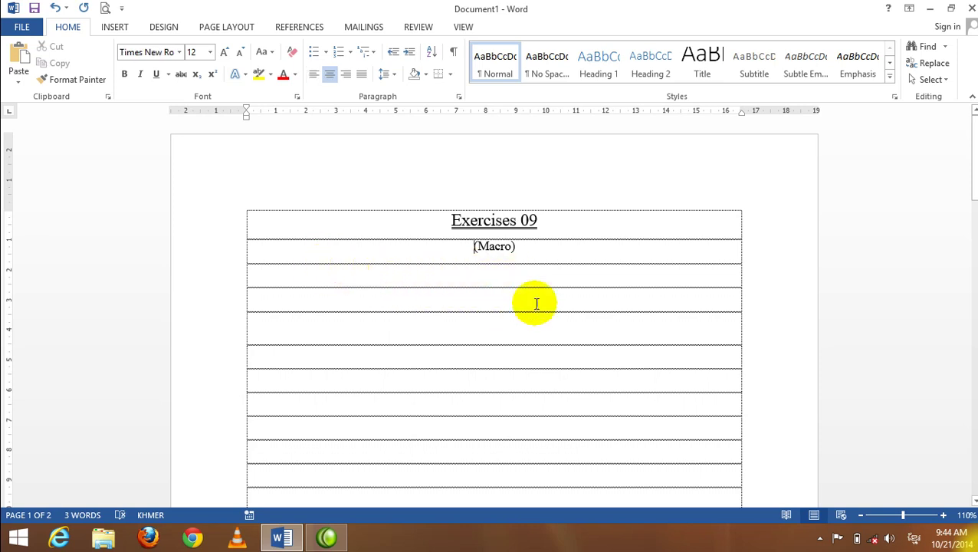
left_click(287, 270)
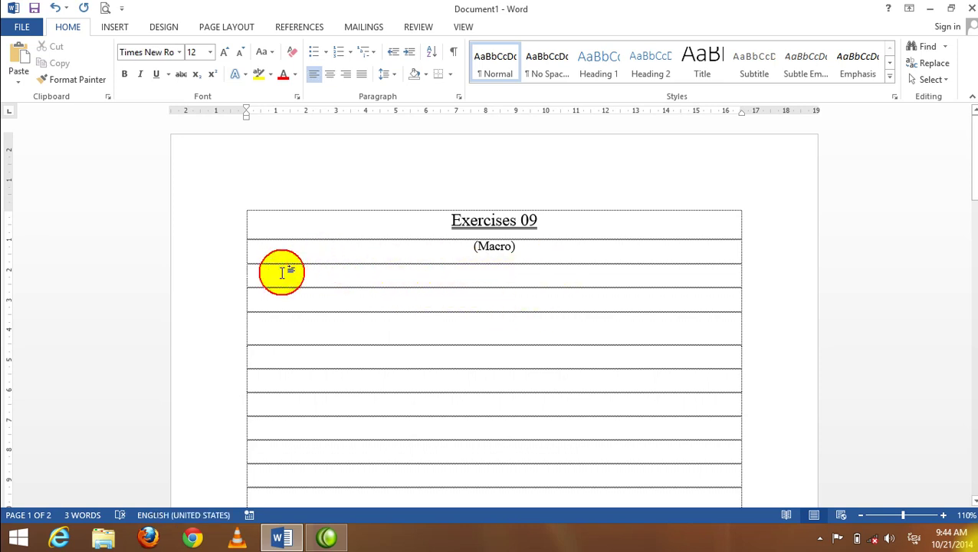
left_click(269, 332)
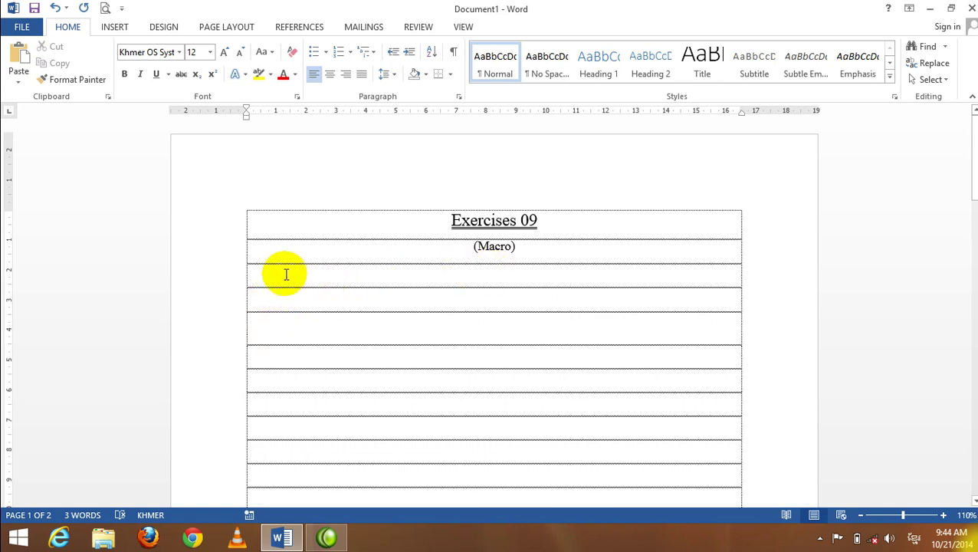
left_click(273, 276)
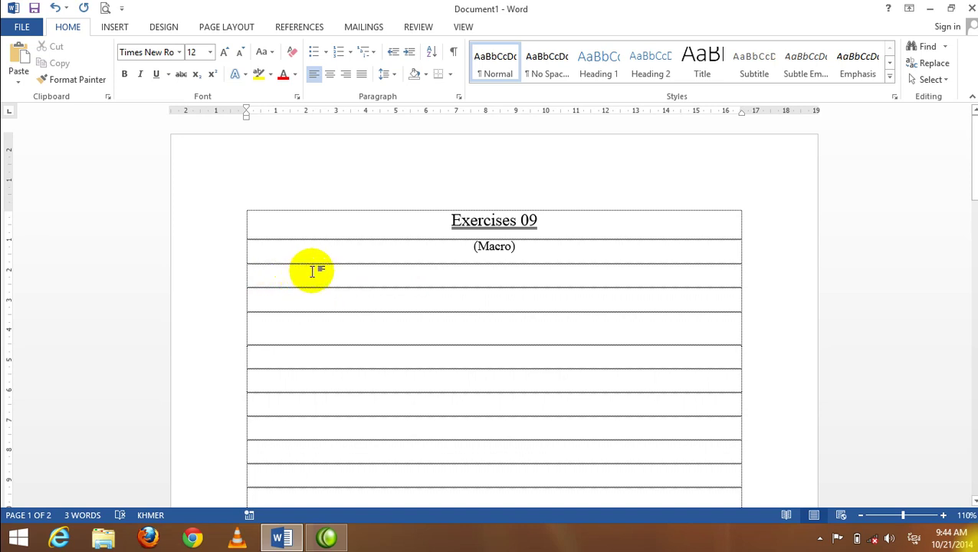
left_click(312, 276)
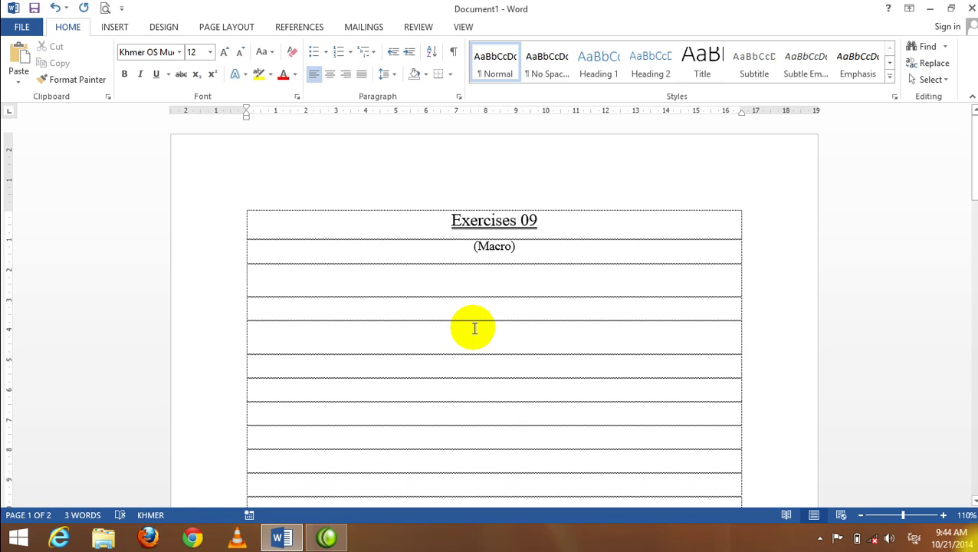
Type the Khmer instruction line, inserting the English word 'Macro' mid-sentence.
type("ា")
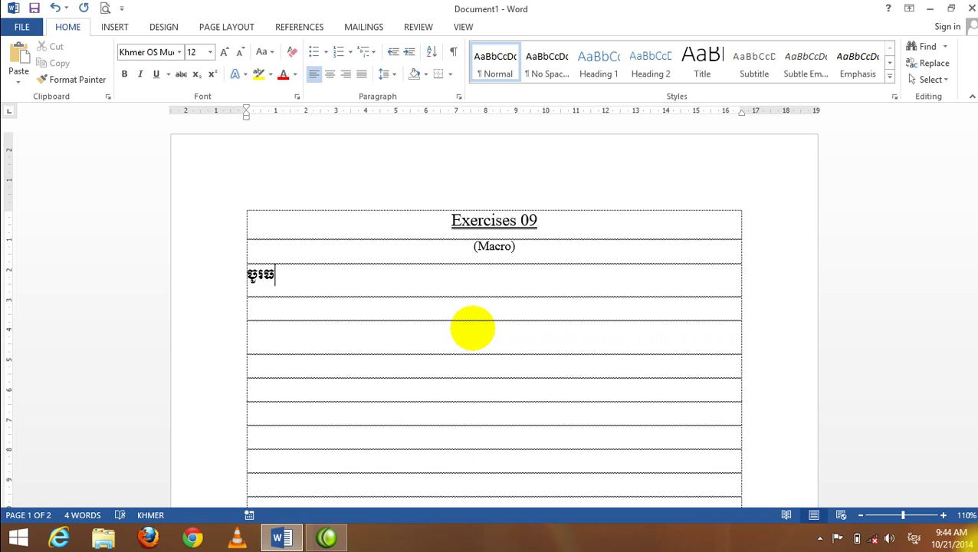
type("ធ្វ")
type("ើការចង់")
key("BackSpace")
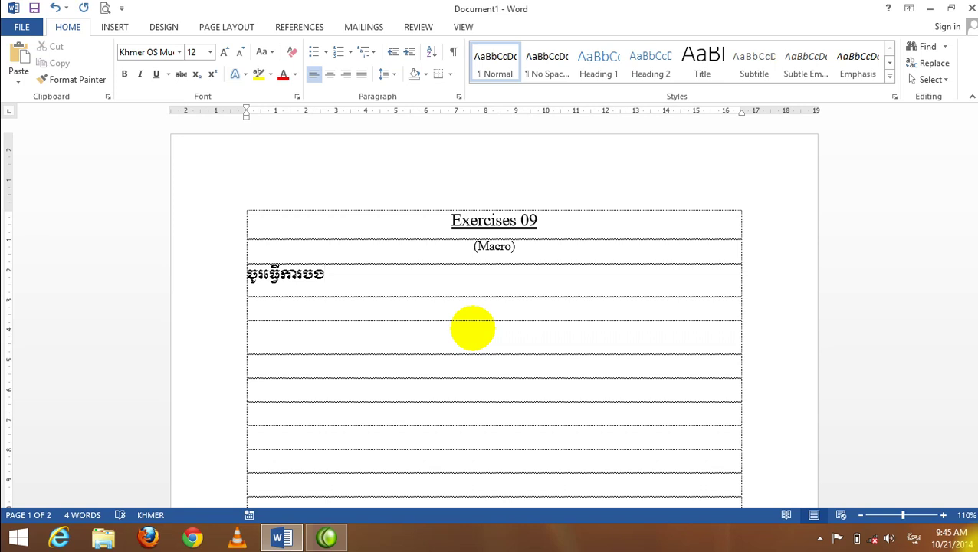
key("alt+shift")
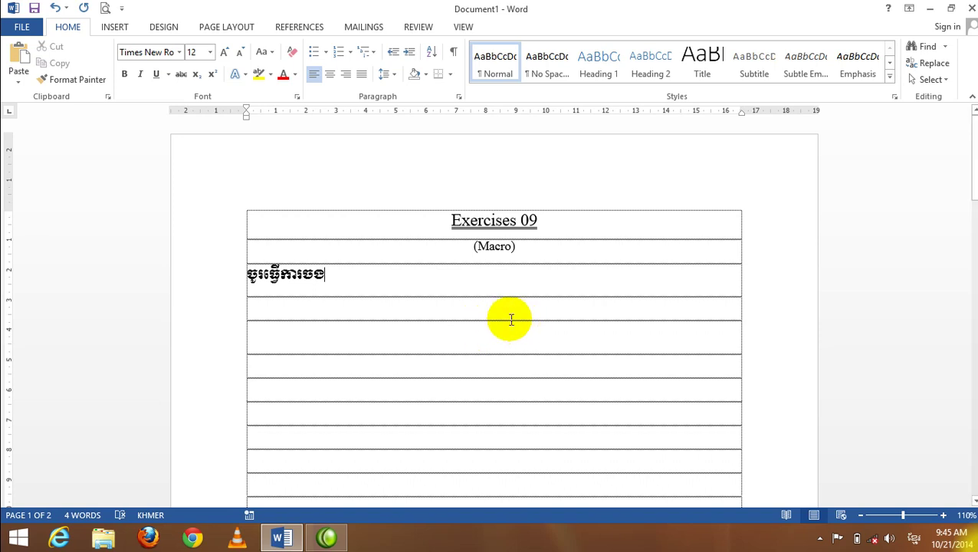
key("alt+shift")
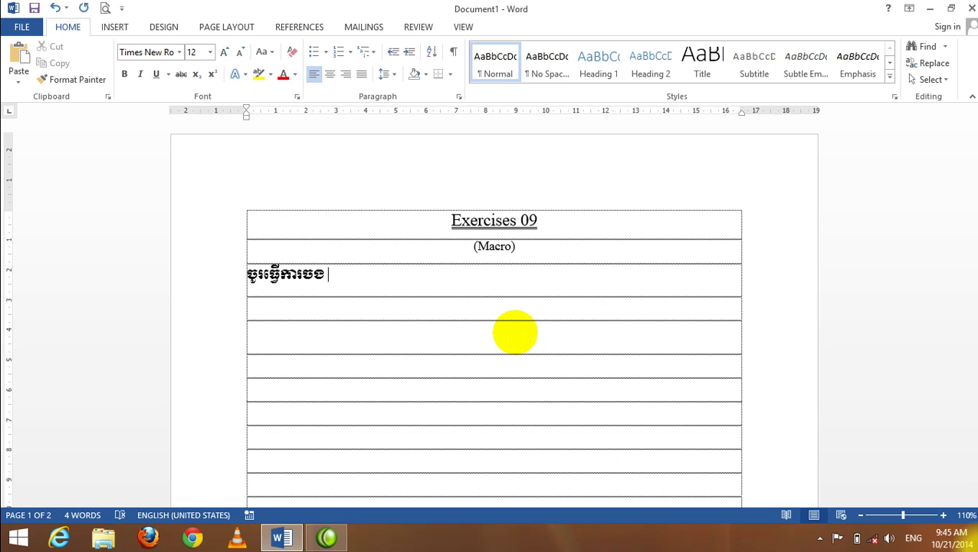
type("Ma")
key("BackSpace")
type("ros")
key("alt+shift")
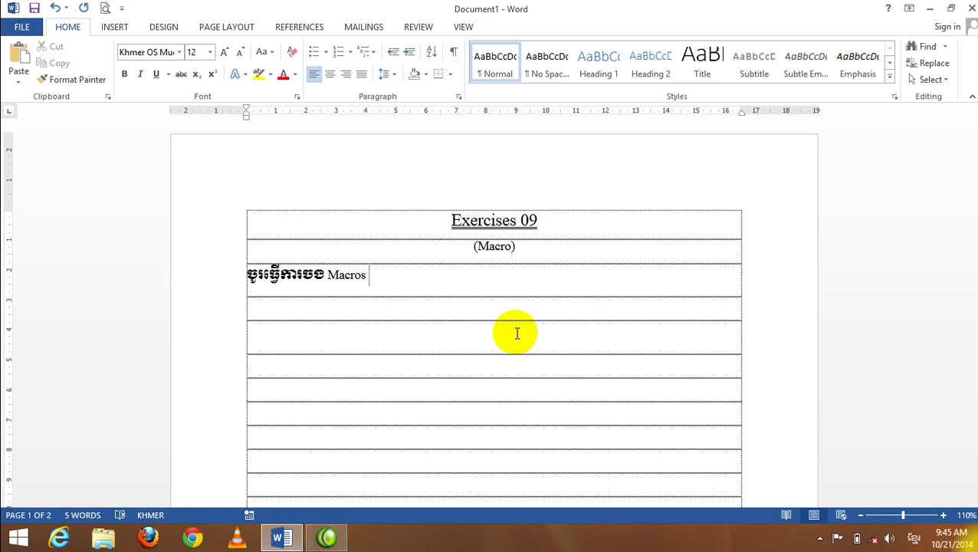
type("ដោ")
type("យកំណ")
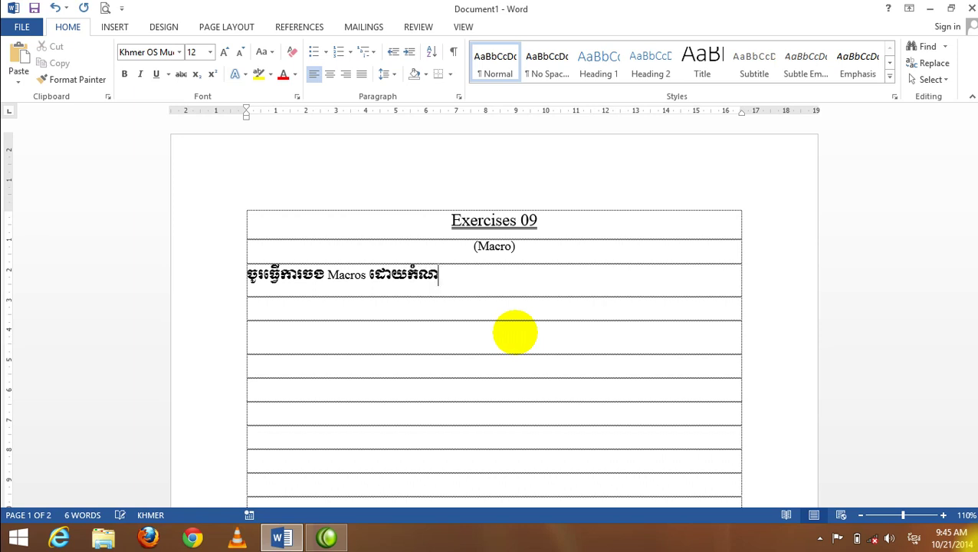
type("ត់")
Add '( Limon…' to the line and begin typing 'Cross Cultural' in the fourth row.
key("alt+shift")
key("alt+shift")
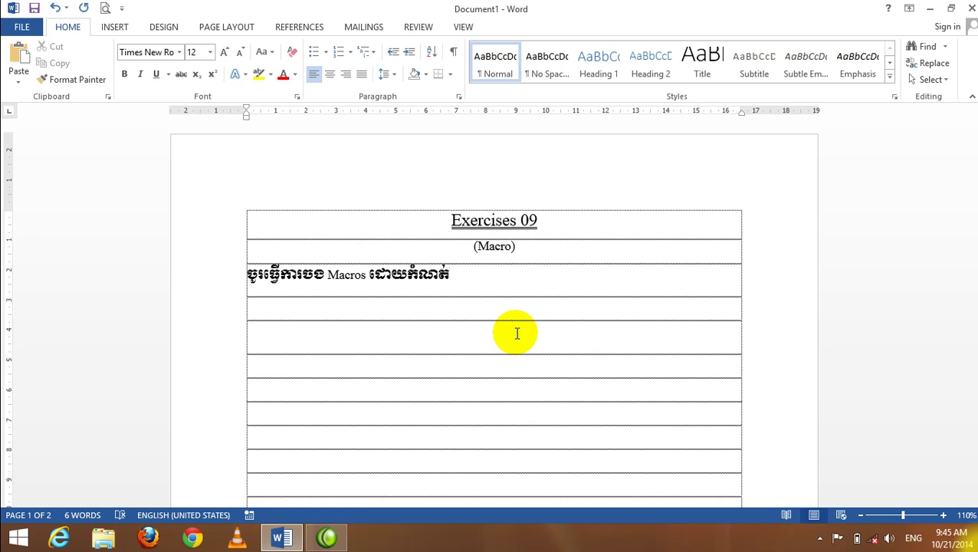
type("(")
type(" L")
type("imon S1")
type("dkljaslfdj afd")
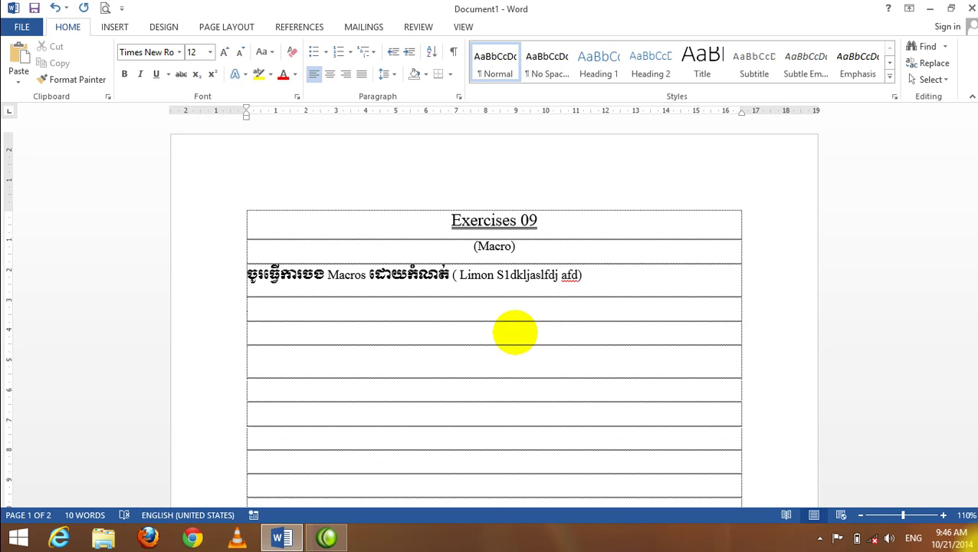
type("Cro")
type(" s C")
type("lt")
type("a")
Complete the fourth row as 'Cross Cultural Management' and centre it.
key("BackSpace")
type("al L")
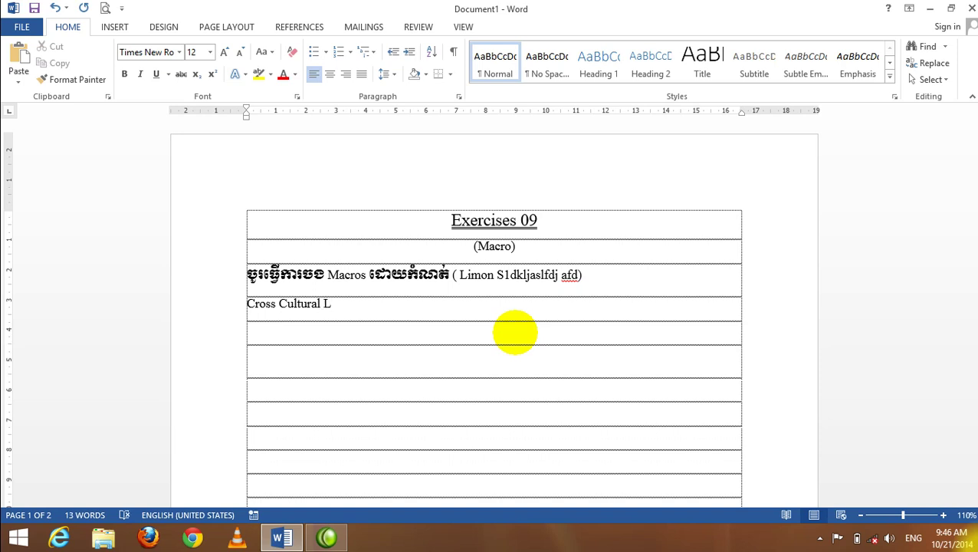
key("BackSpace")
type("M")
type("anag")
type("ement")
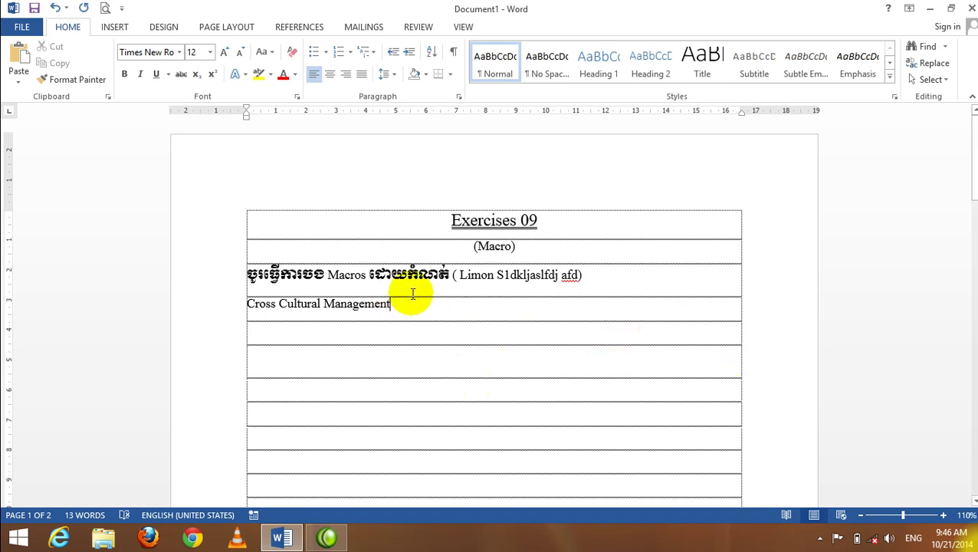
left_click(329, 75)
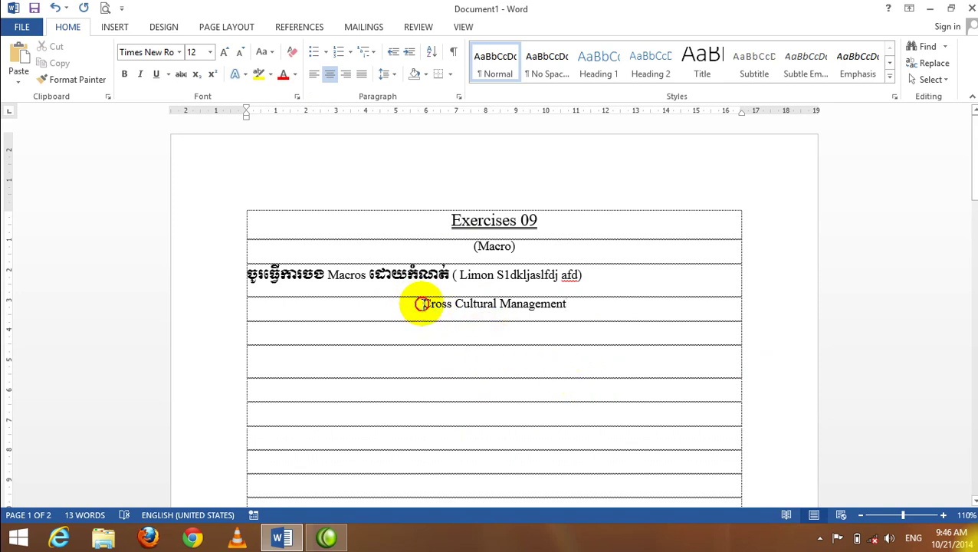
Italicize 'Cross Cultural Management' and expand its character spacing to about 6 pt.
left_click_drag(419, 303, 581, 304)
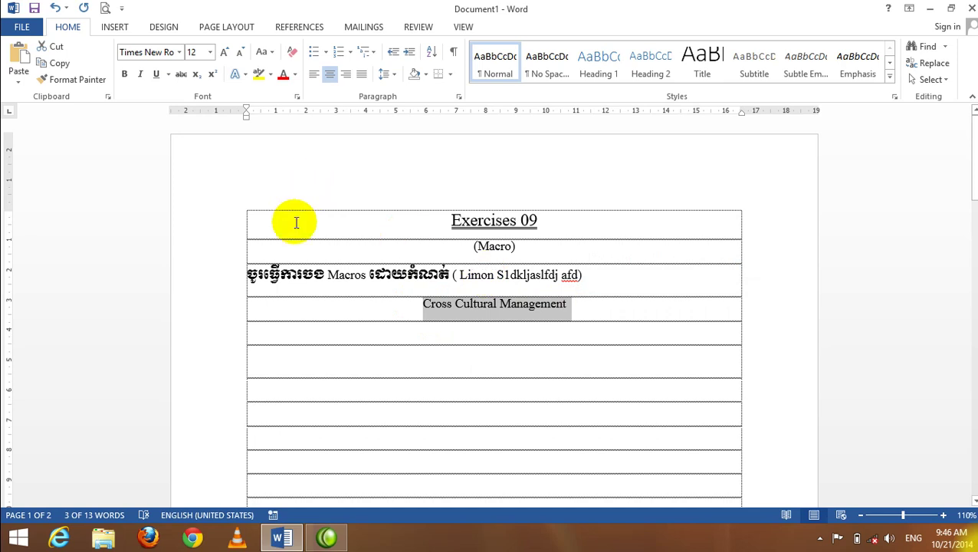
left_click(140, 75)
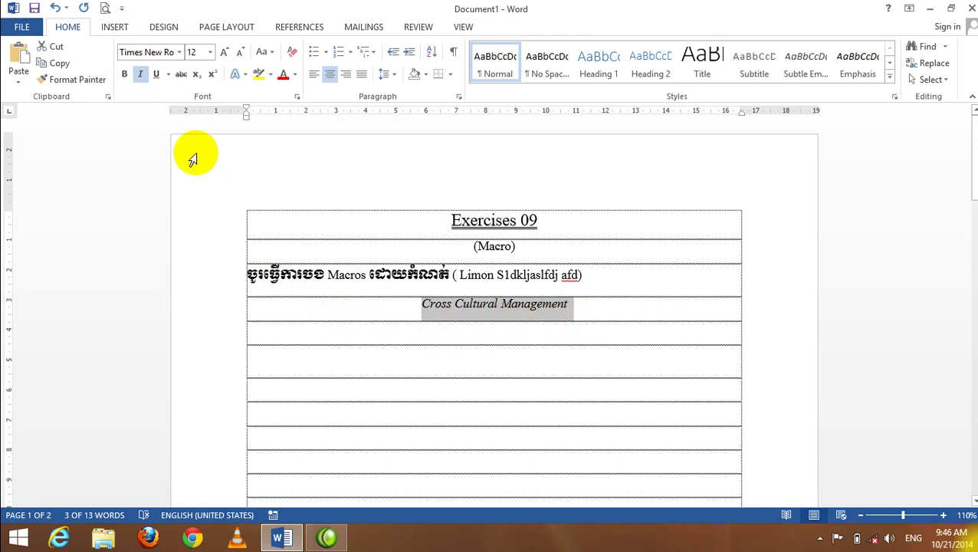
left_click(296, 97)
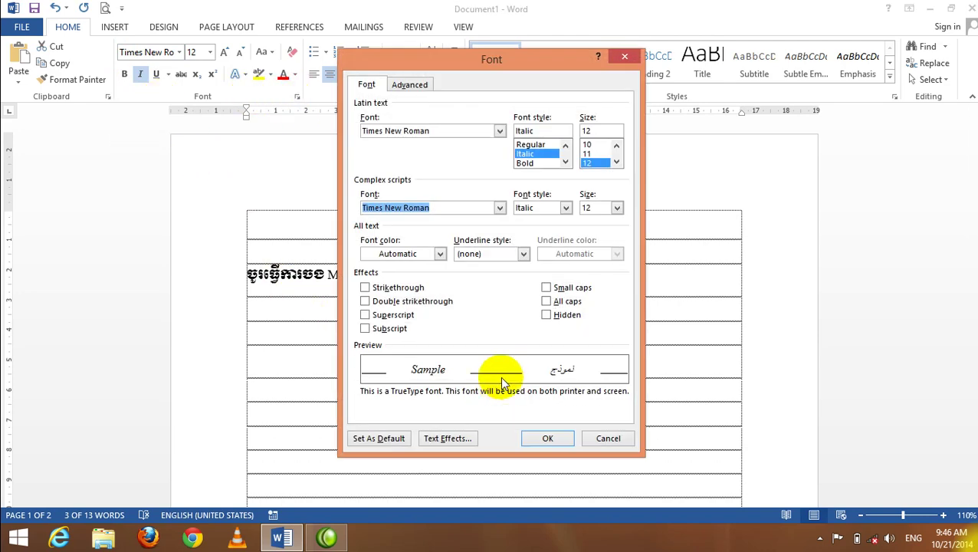
left_click_drag(498, 61, 764, 65)
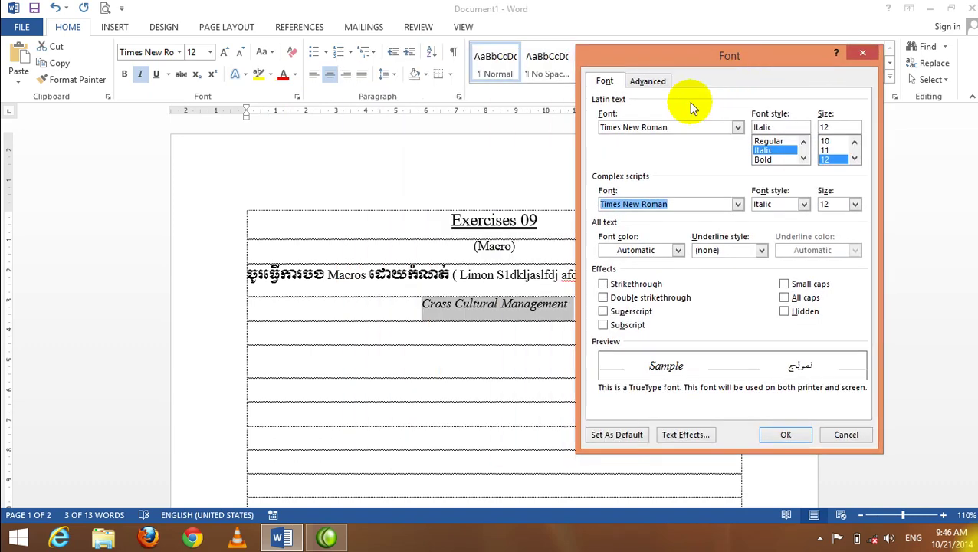
left_click(653, 82)
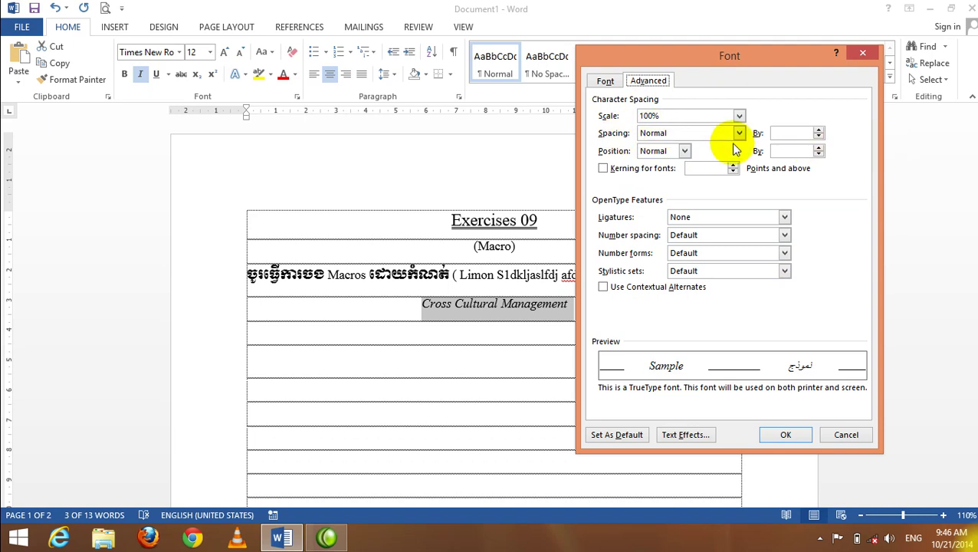
left_click(817, 129)
left_click(817, 129)
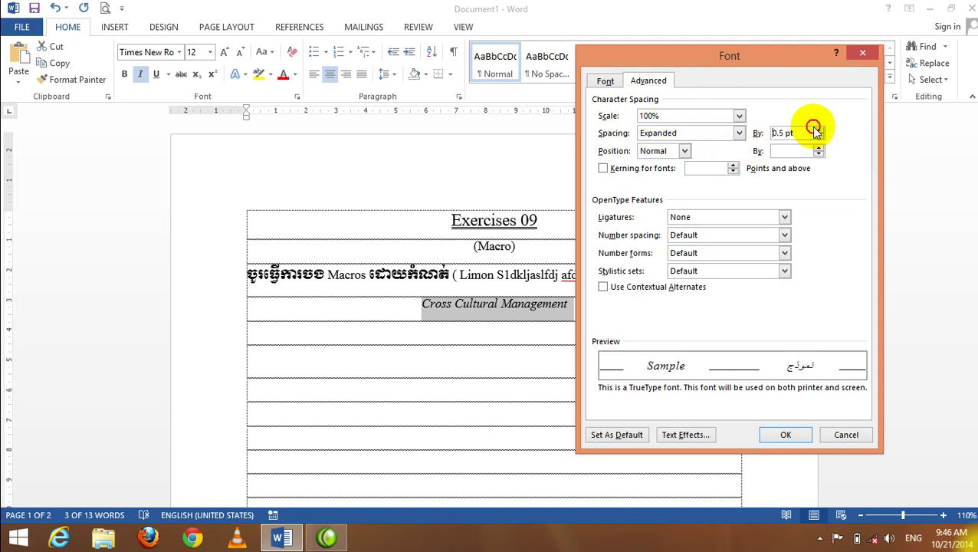
left_click(818, 129)
left_click(818, 128)
left_click(817, 129)
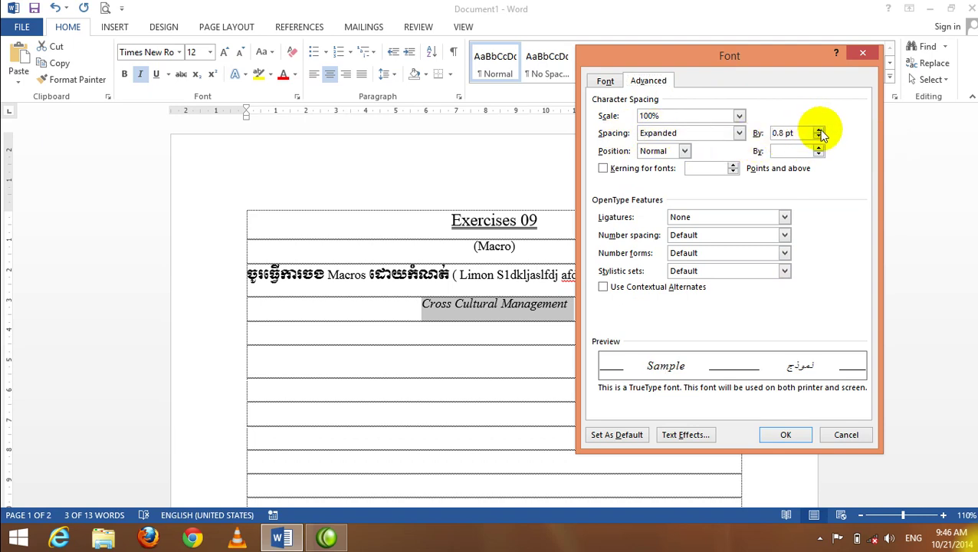
left_click(818, 129)
left_click(818, 129)
left_click(818, 128)
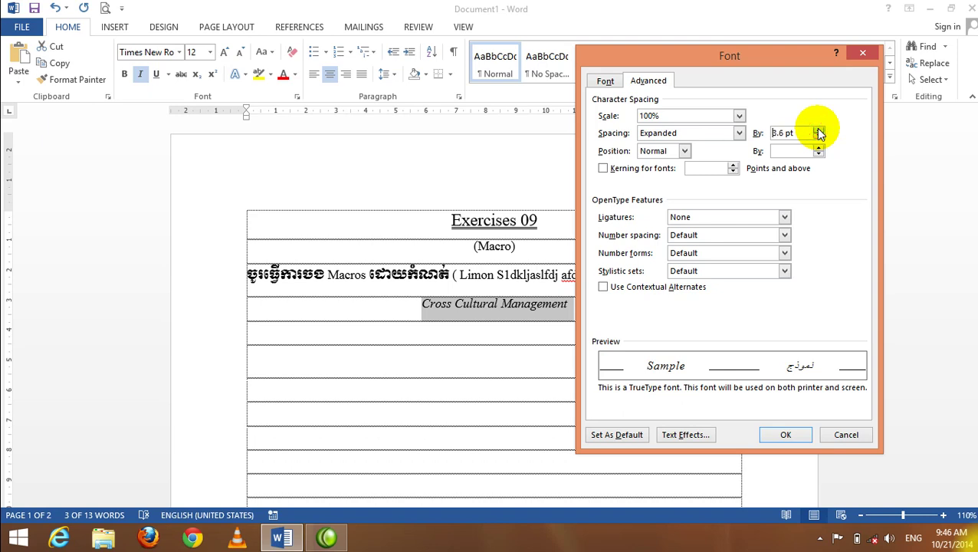
left_click(818, 130)
left_click(818, 130)
left_click(818, 130)
left_click(818, 129)
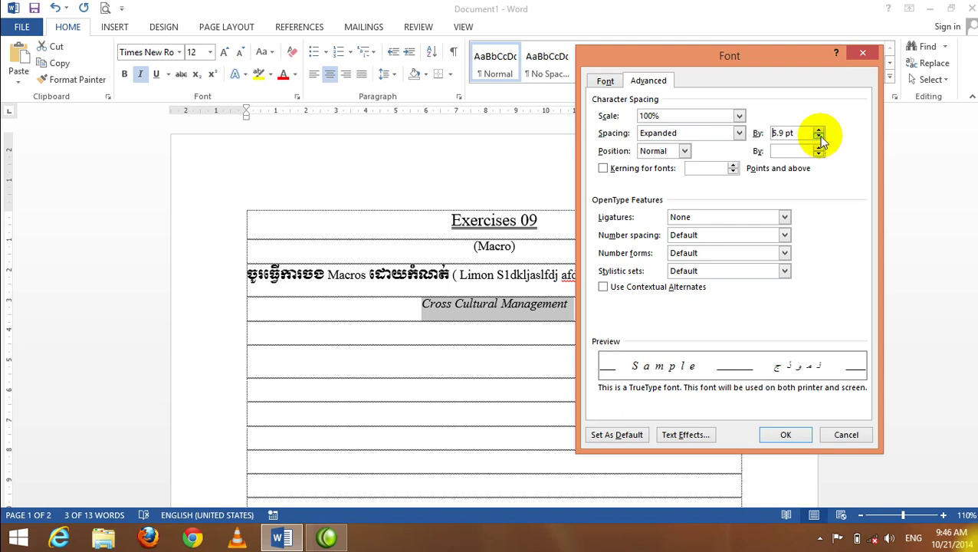
left_click(818, 129)
left_click(818, 130)
left_click(798, 434)
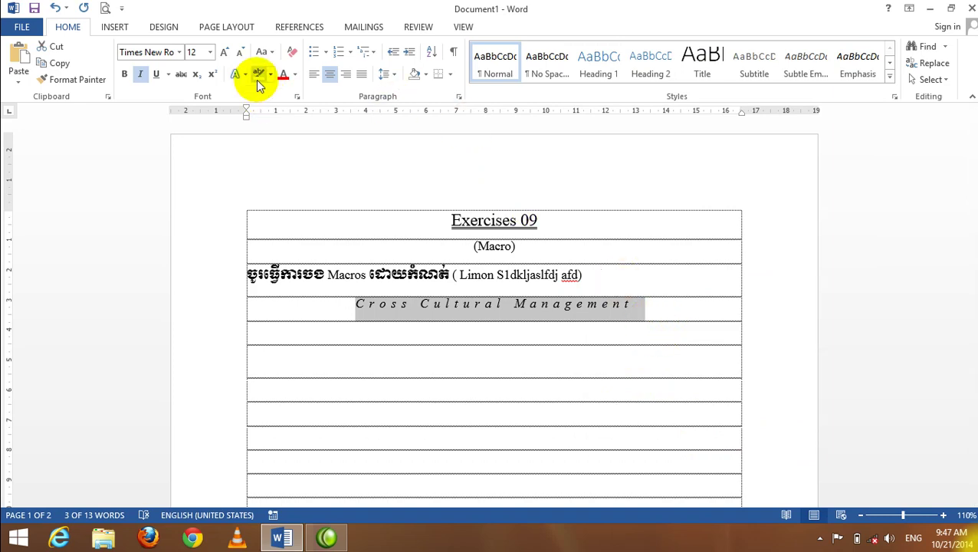
Reduce the expanded character spacing to 4.7 pt.
left_click(296, 96)
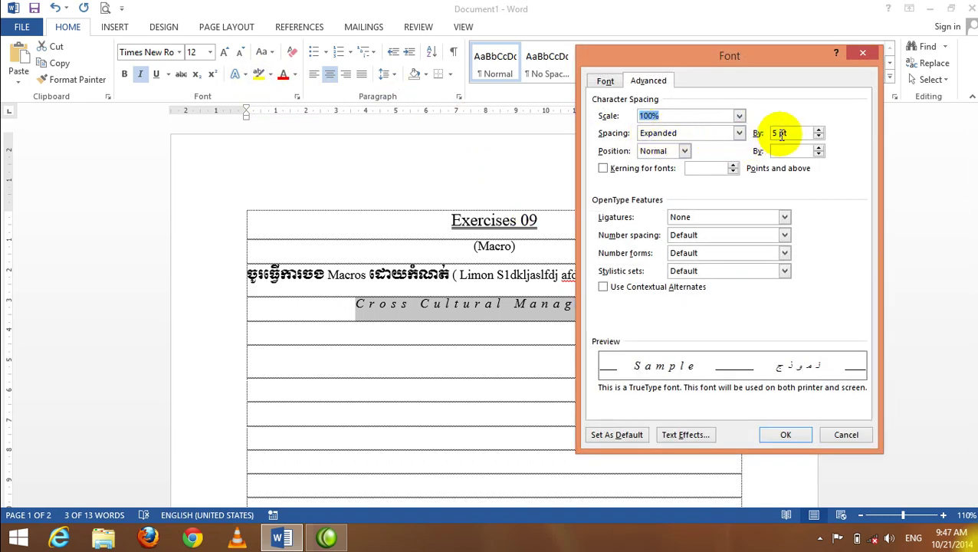
left_click(819, 138)
left_click(819, 138)
left_click(818, 138)
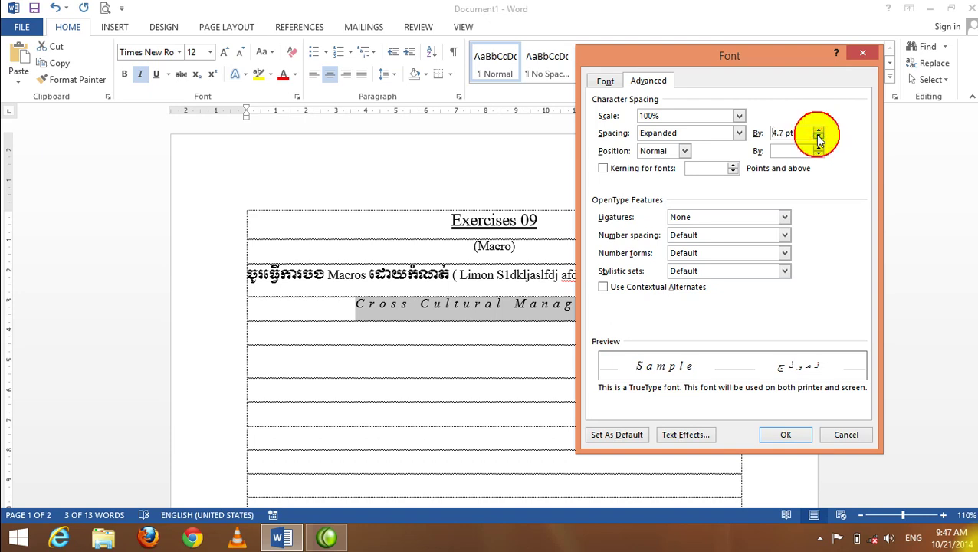
left_click(783, 435)
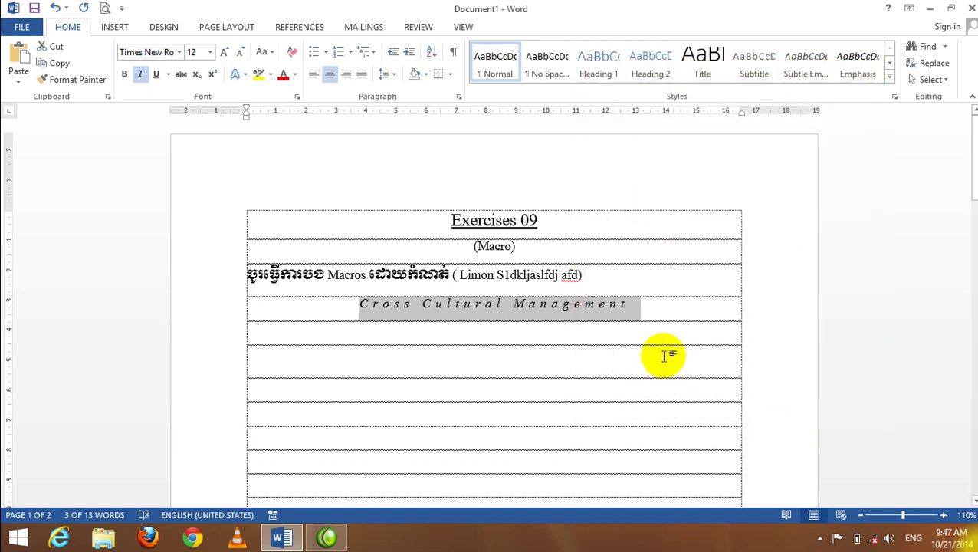
left_click(670, 307)
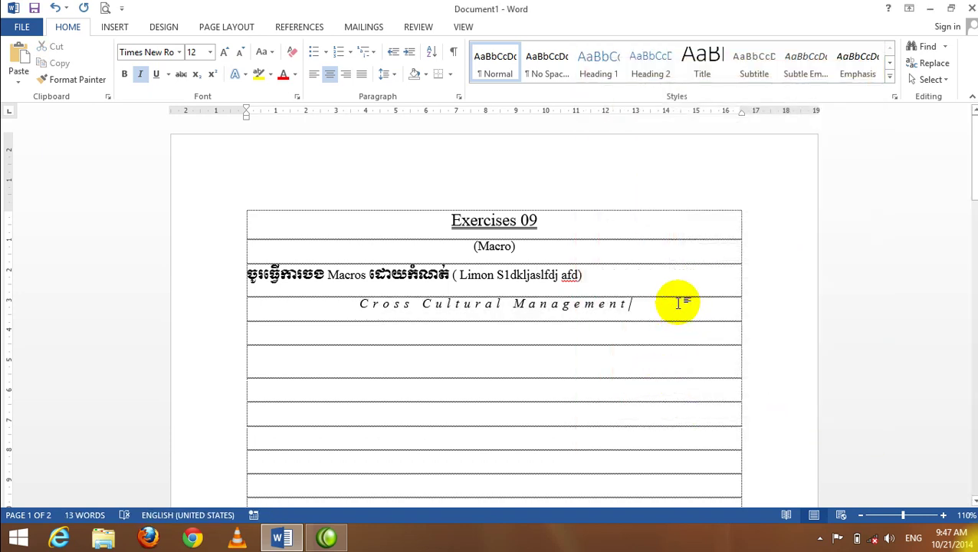
Move to the next row, turn off italics, and switch to Khmer OS System with Khmer input.
key("Down")
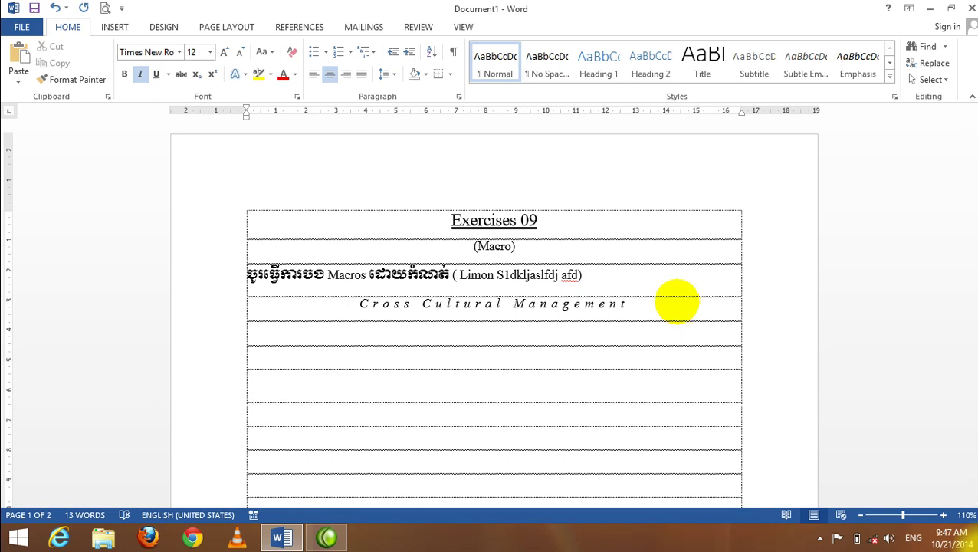
left_click(140, 74)
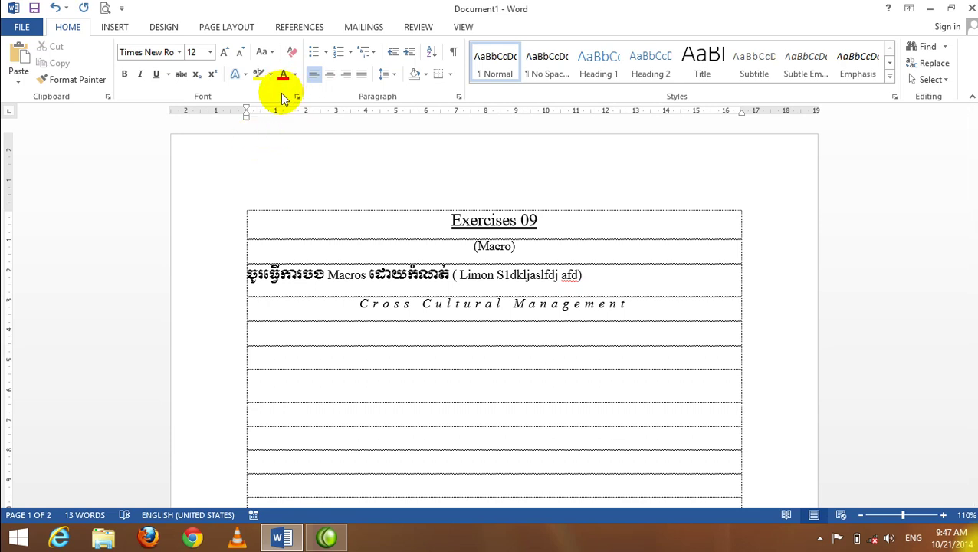
key("alt+shift")
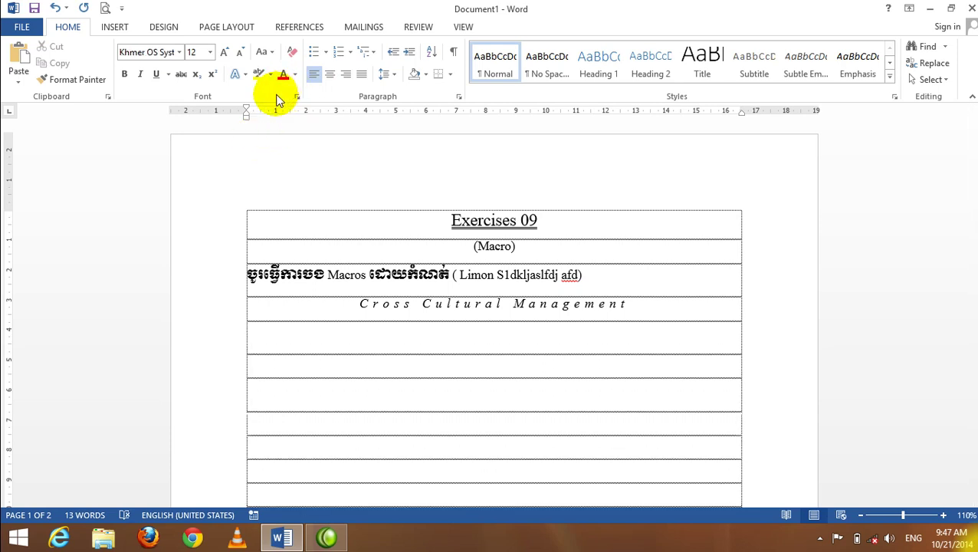
left_click(155, 76)
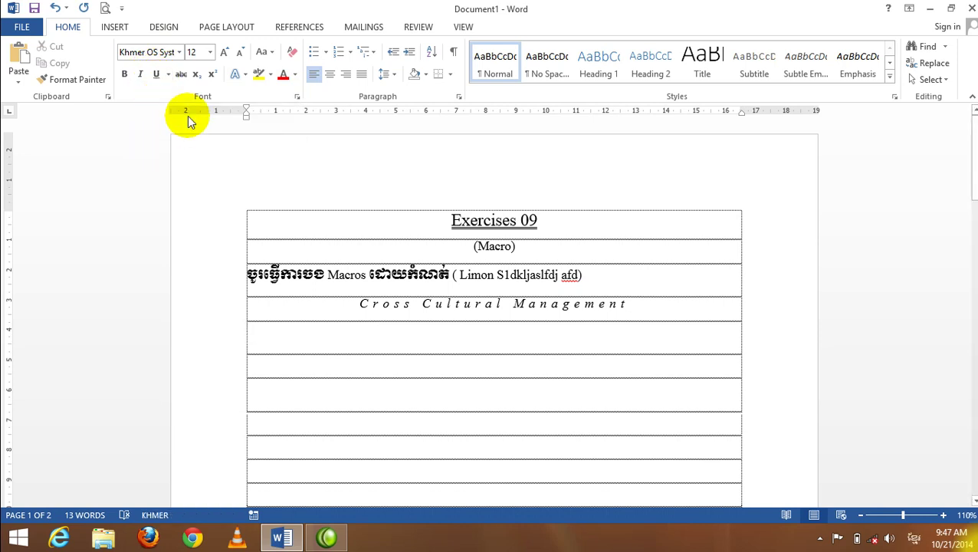
left_click(455, 344)
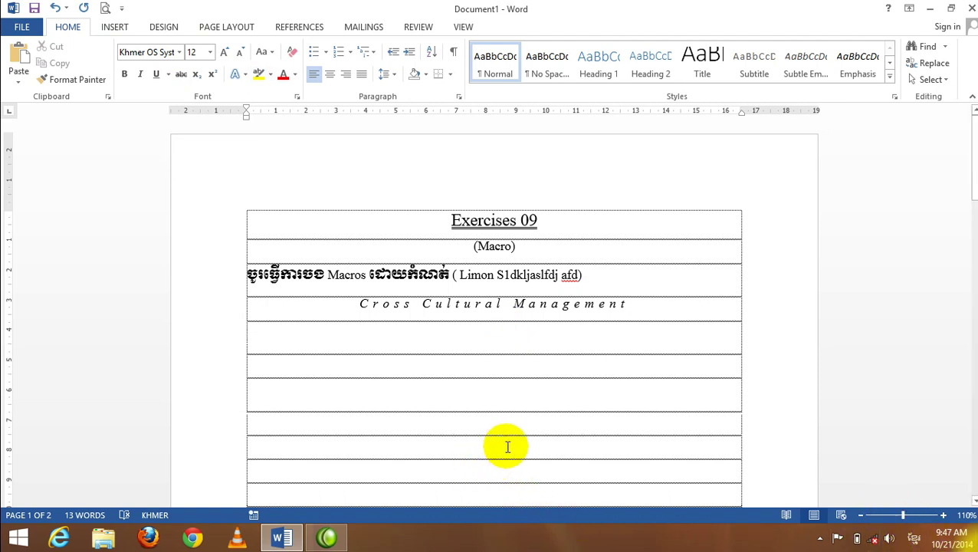
left_click(505, 451)
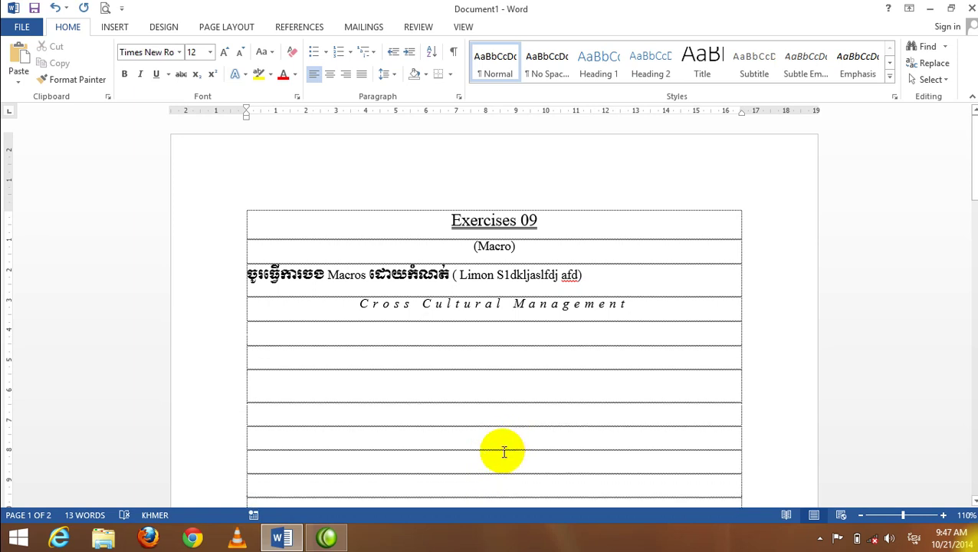
key("alt+shift")
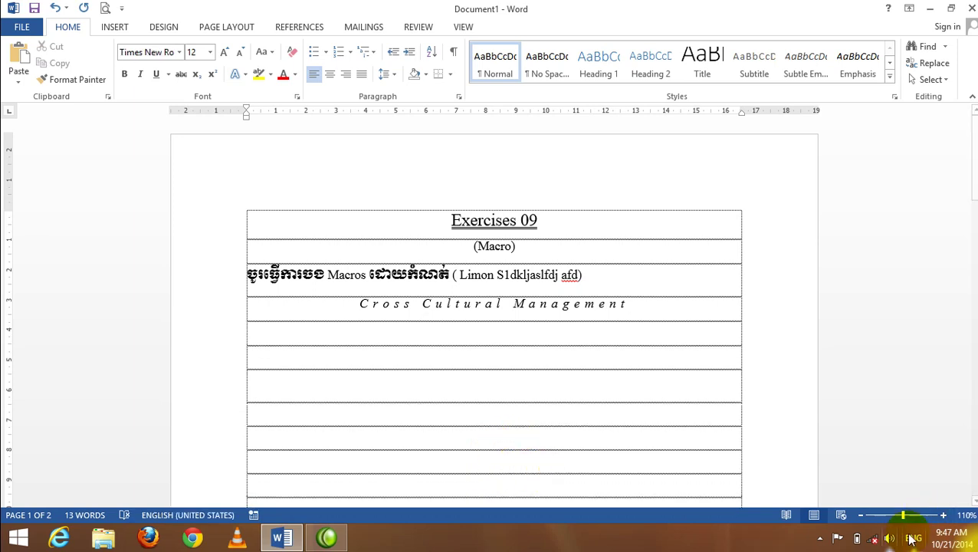
left_click(589, 423)
key("alt+shift")
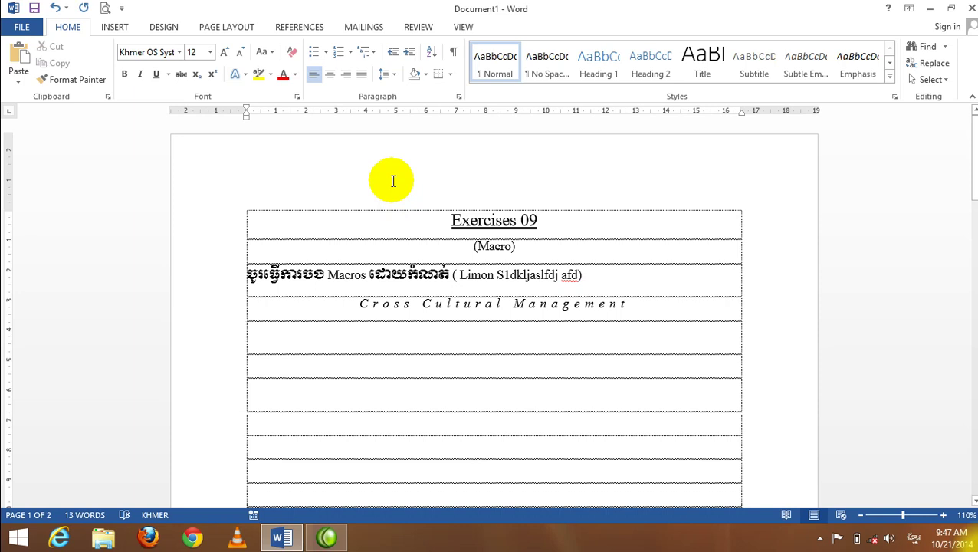
Delete the stray Khmer character typed in the empty row below Cross Cultural Management.
left_click(393, 181)
type("រ")
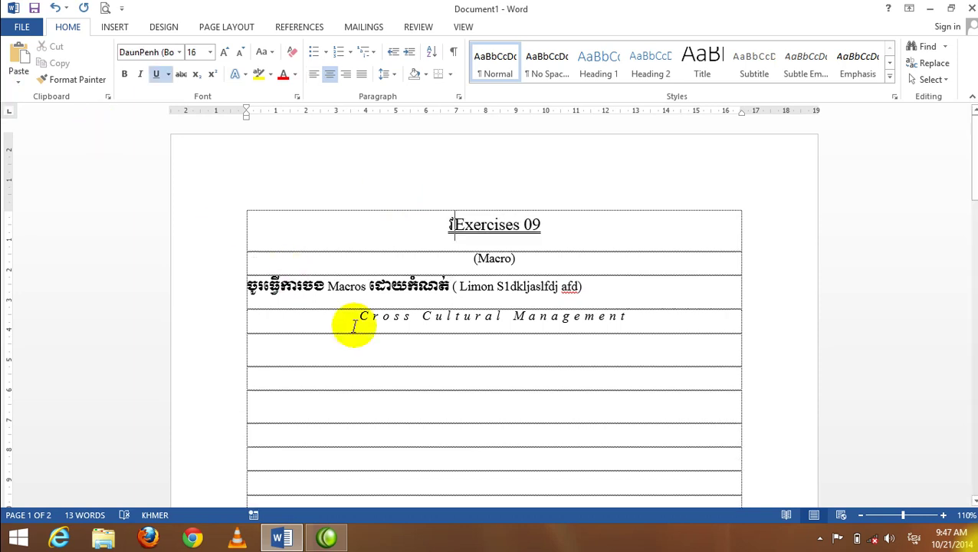
left_click(289, 352)
type("រ")
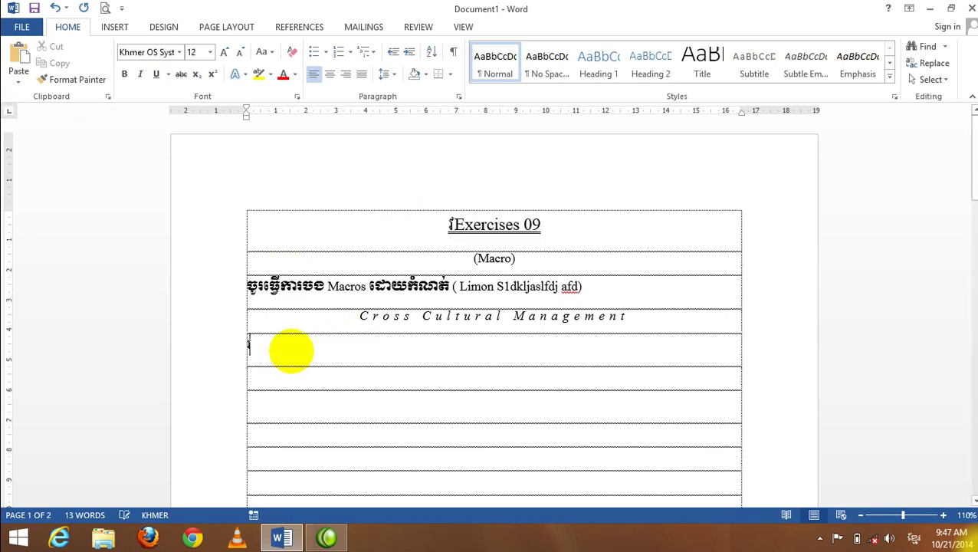
key("BackSpace")
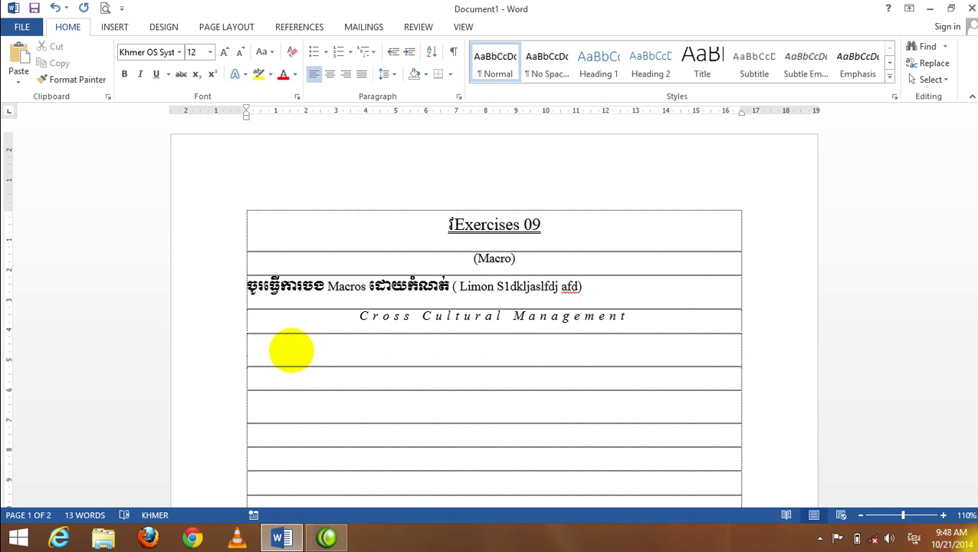
Return the title's character spacing to Normal in the Font dialog's Advanced settings.
left_click(296, 96)
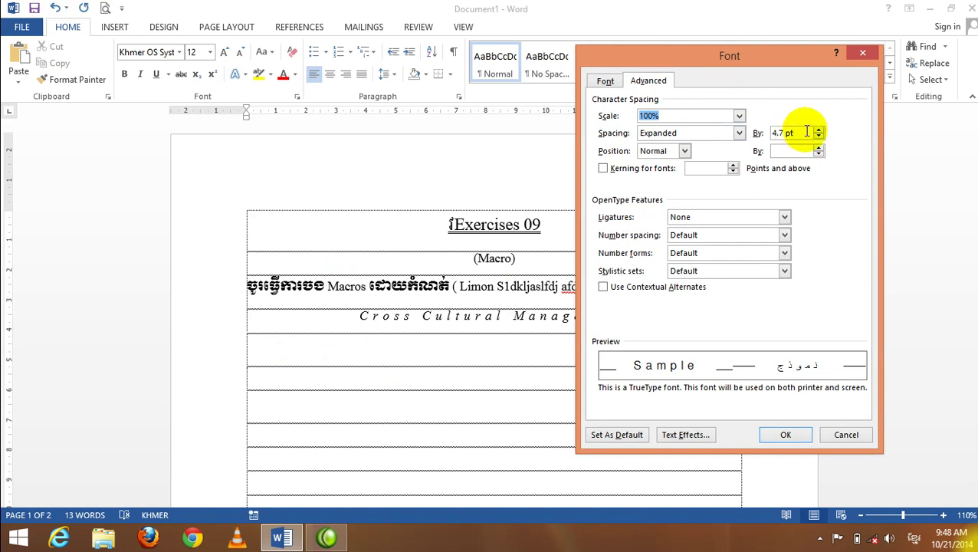
left_click(818, 136)
left_click(818, 137)
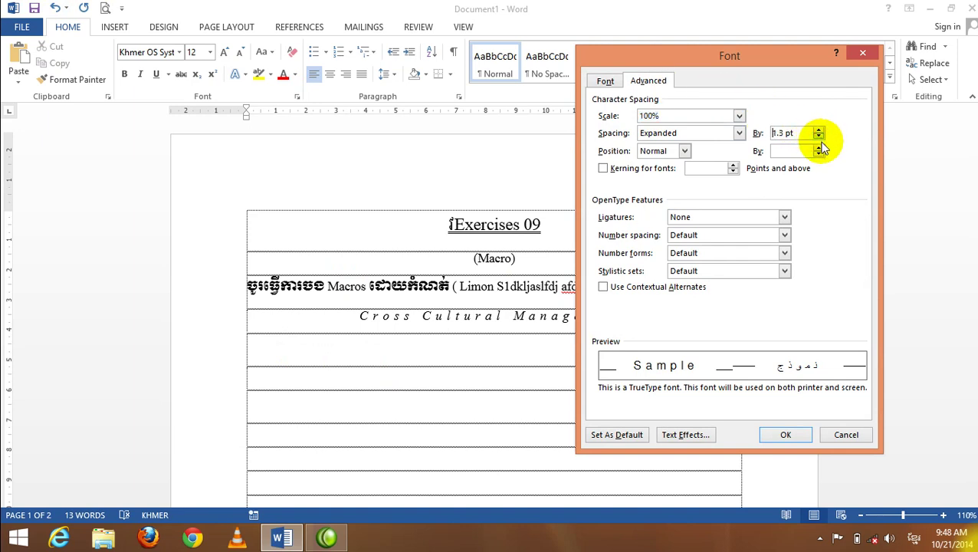
left_click(818, 137)
left_click(819, 137)
left_click(818, 138)
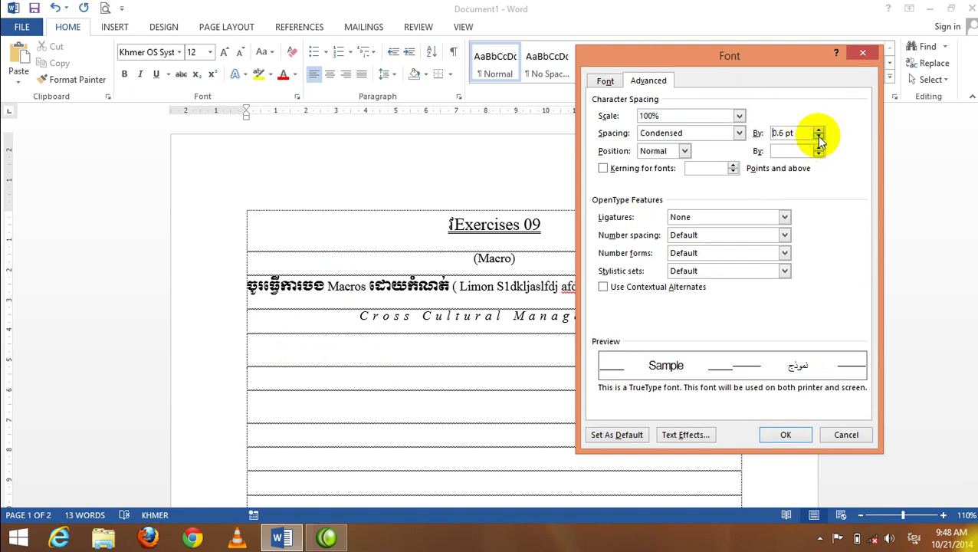
left_click(741, 132)
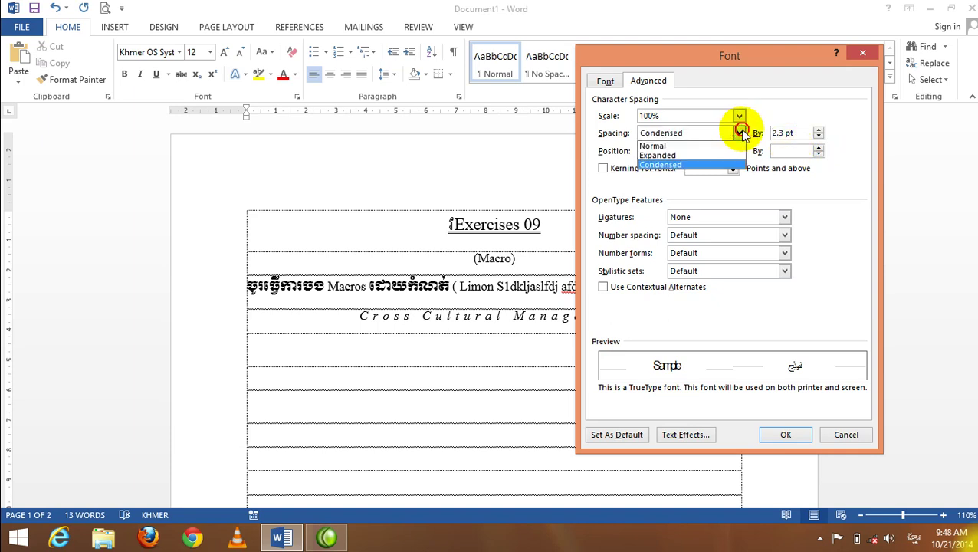
left_click(659, 146)
left_click(789, 434)
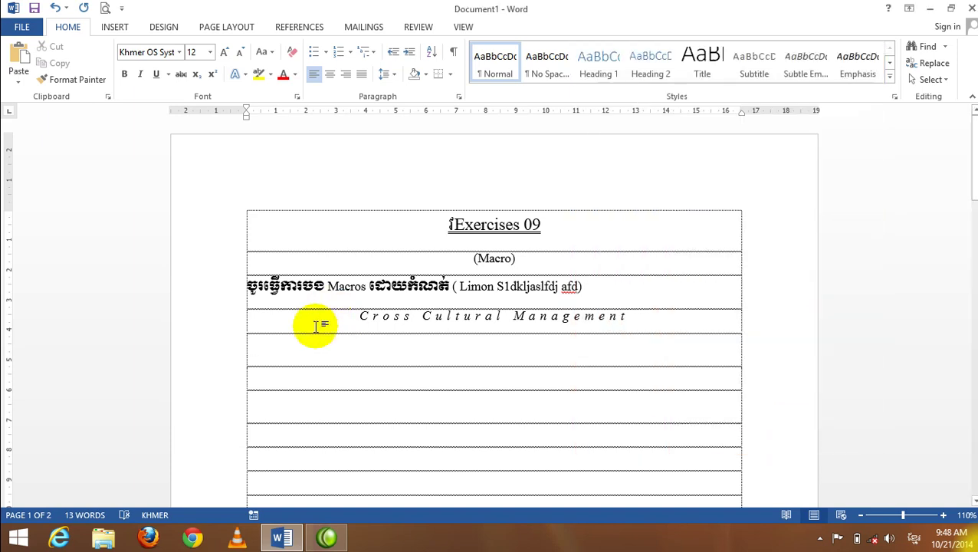
Remove the stray character before Exercises 09 and center the title in its row.
left_click(369, 180)
type("ប")
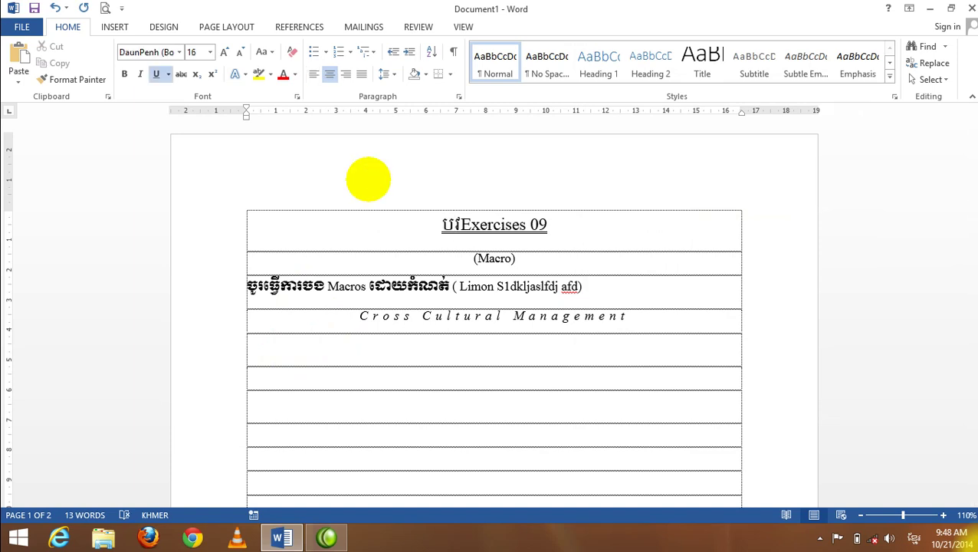
key("ctrl+l")
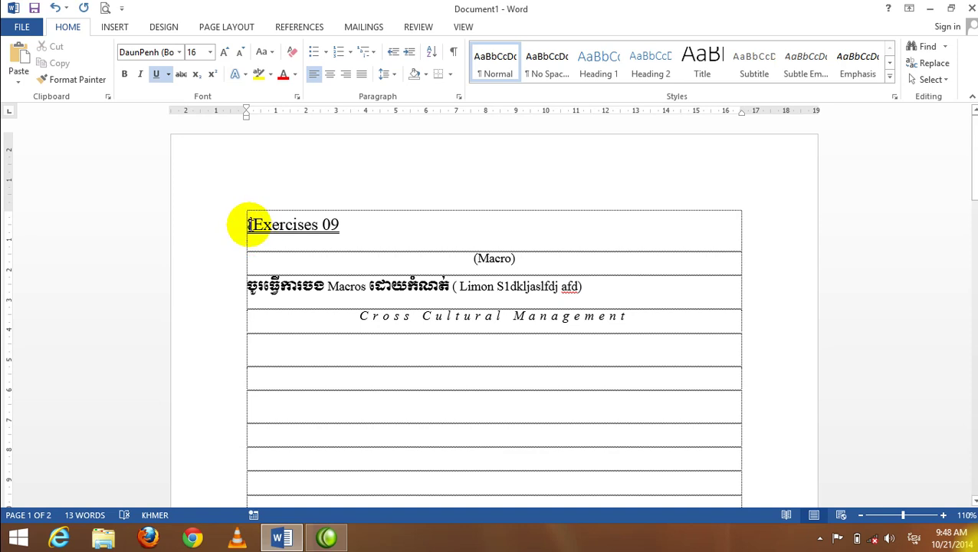
left_click(249, 224)
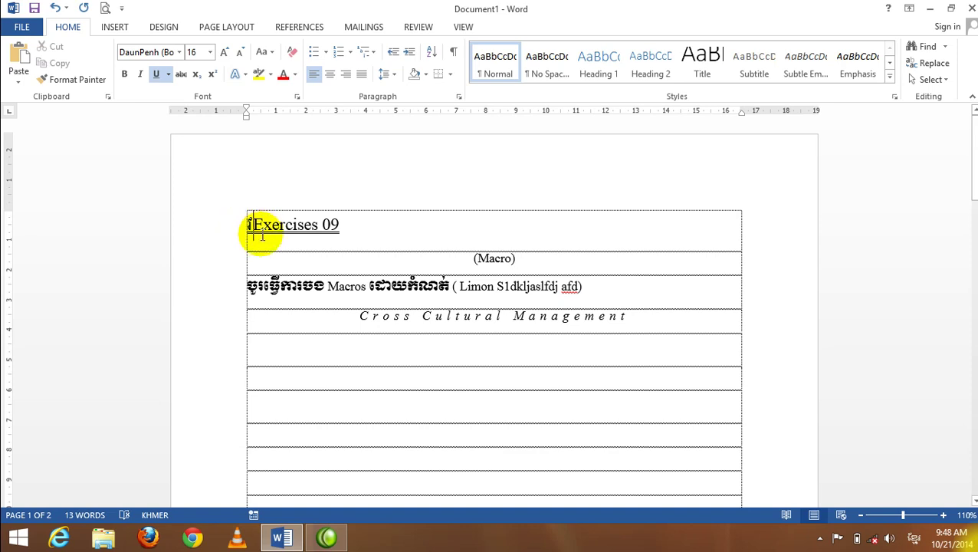
left_click(329, 74)
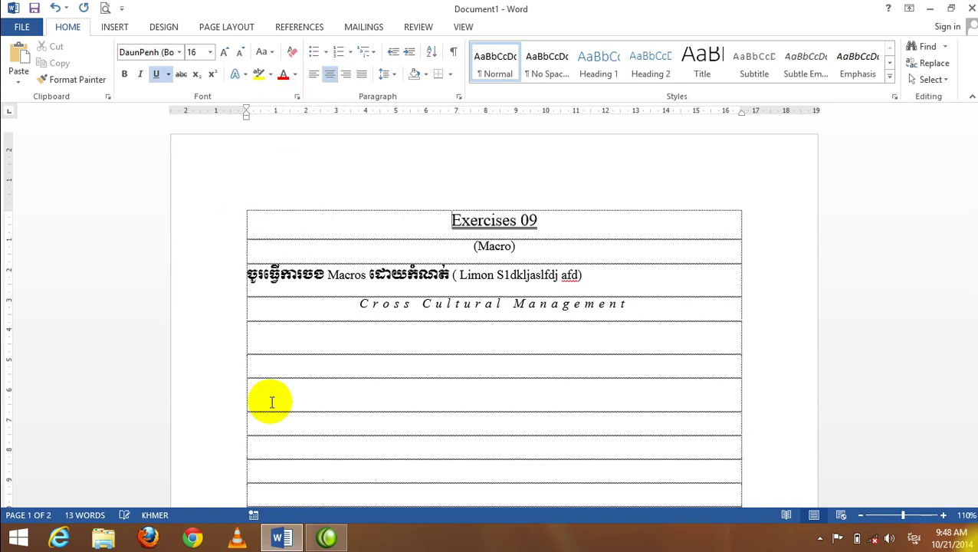
Type the Khmer culture sentence ending 'និងមៃផ្សេងផៀត' into the empty row below Cross Cultural Management.
left_click(264, 335)
type("ក")
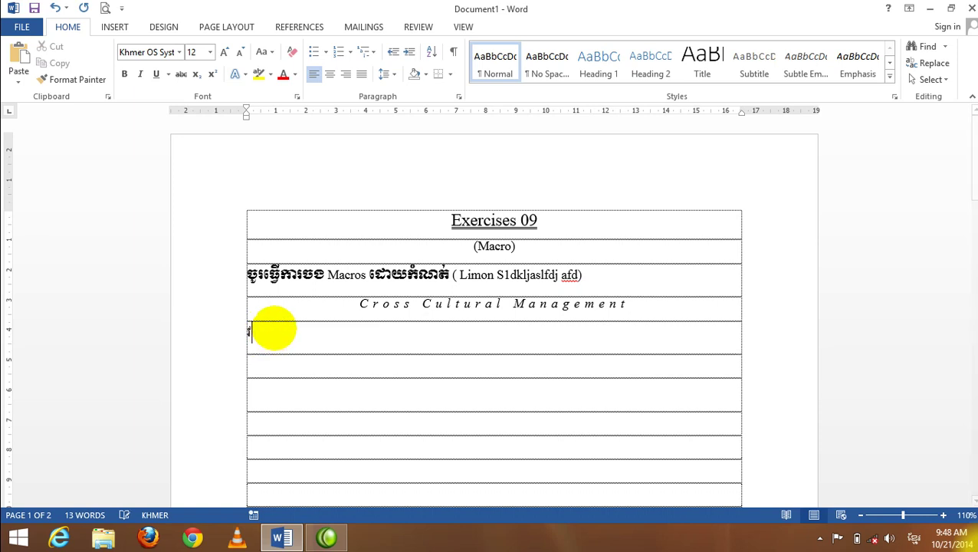
type("ប")
type("ញ")
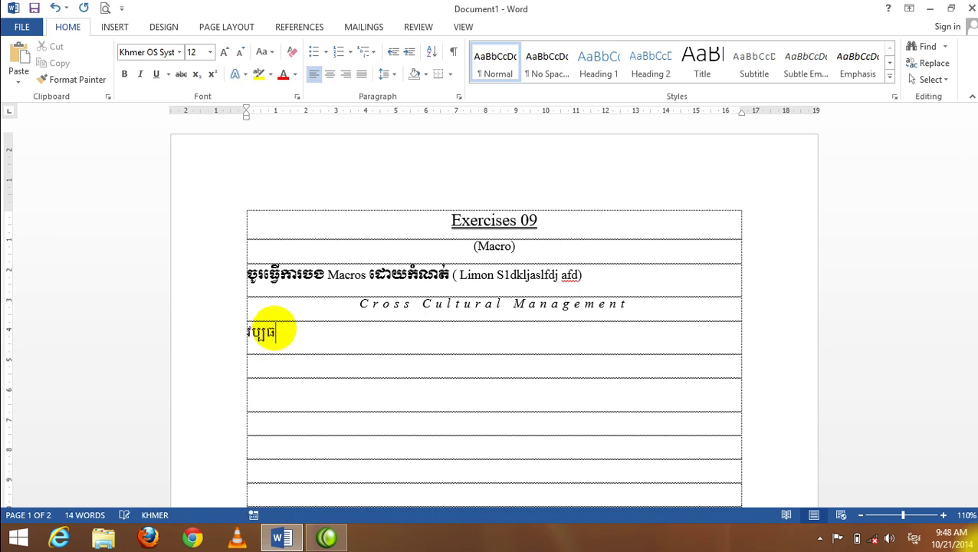
type("ម")
type("ដស")
key("BackSpace")
key("BackSpace")
type("ជា")
type("បណ្ត")
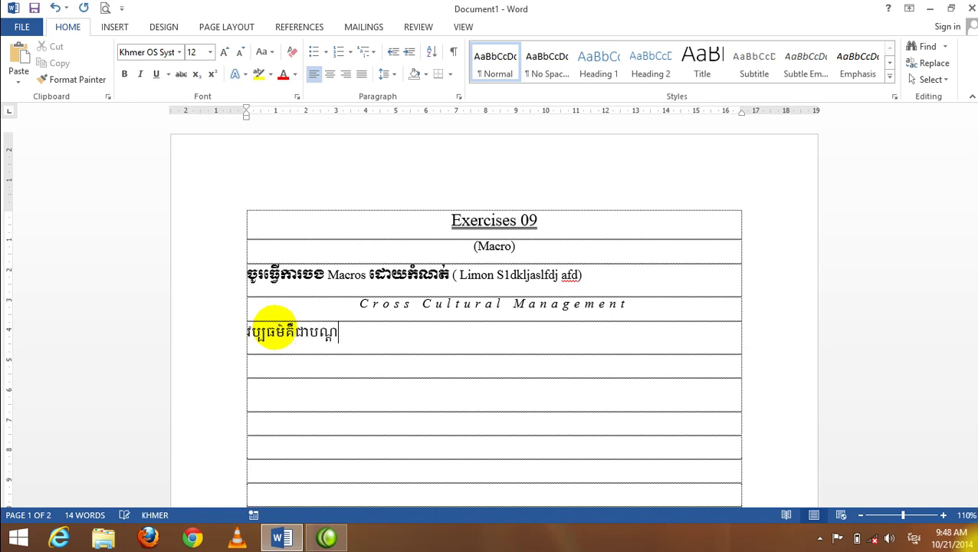
type("ុំន")
type("ៃ")
type("អត្ត")
type("ន័")
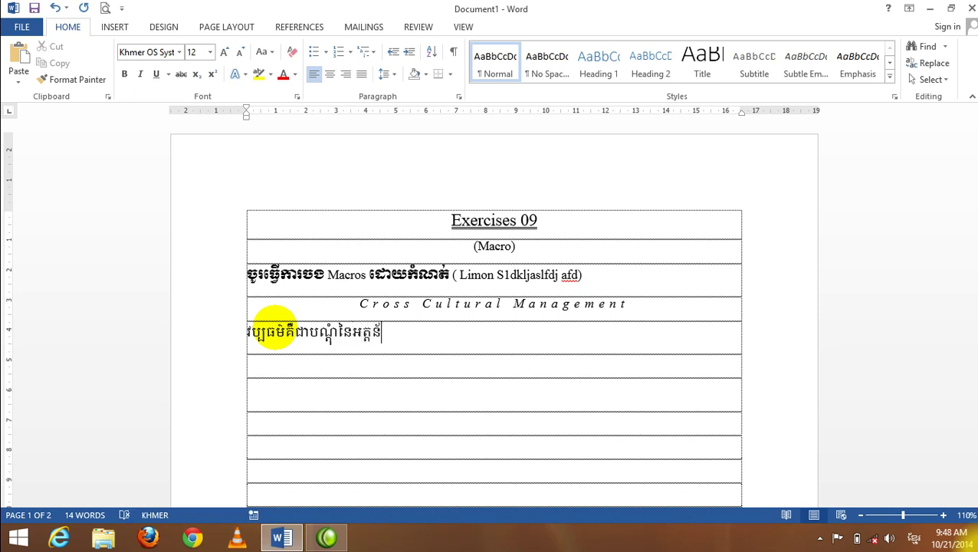
type("យ")
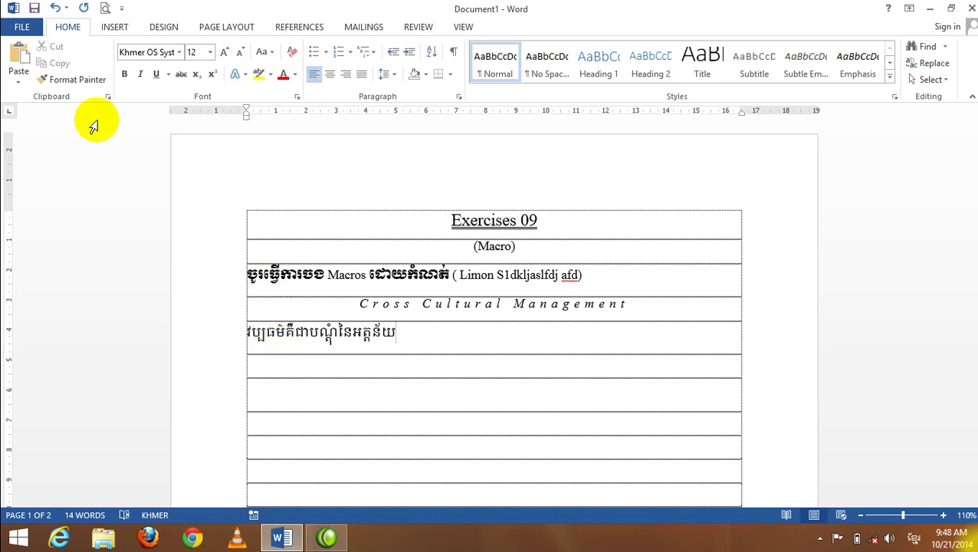
left_click(284, 328)
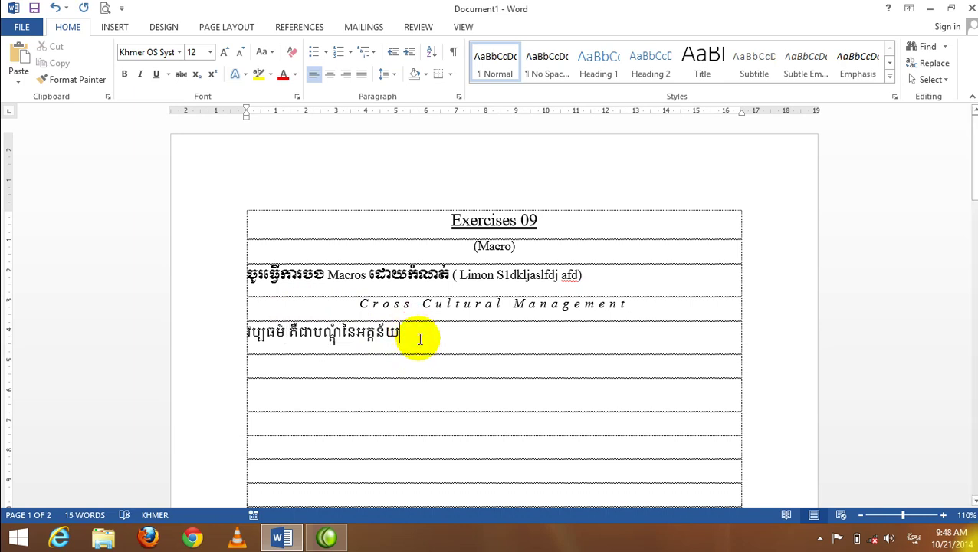
left_click(412, 339)
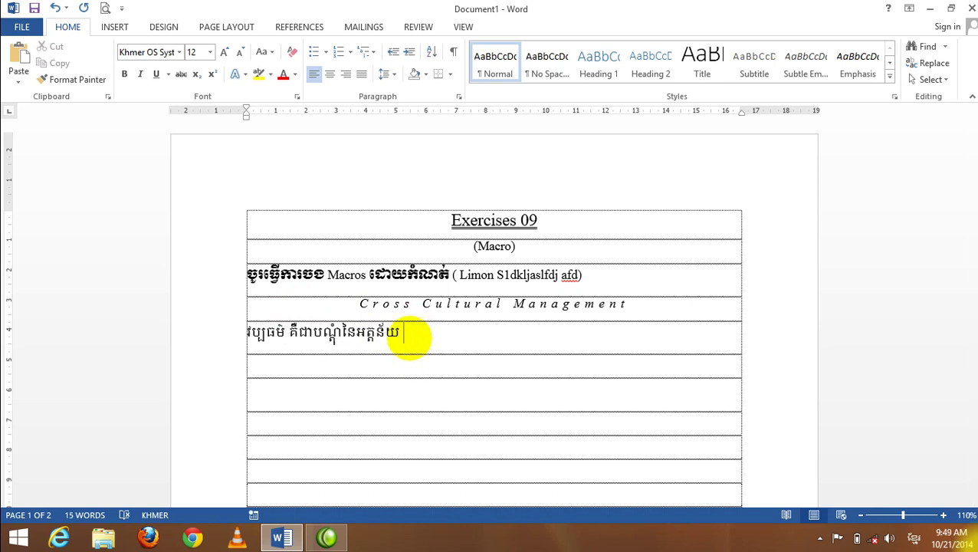
type("និង")
type("ម្លៃ")
type("ផ្សេ")
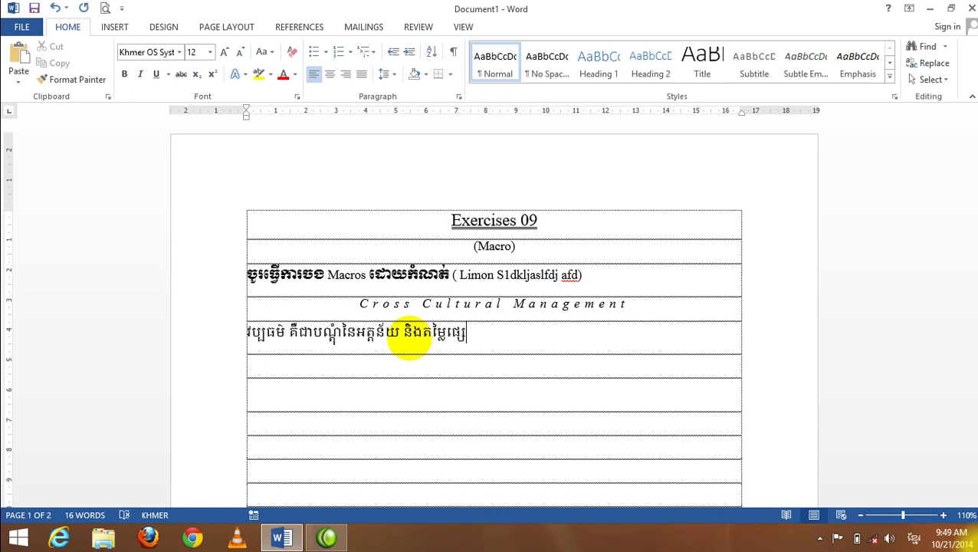
type("ង")
type("ផ")
type("ៀត")
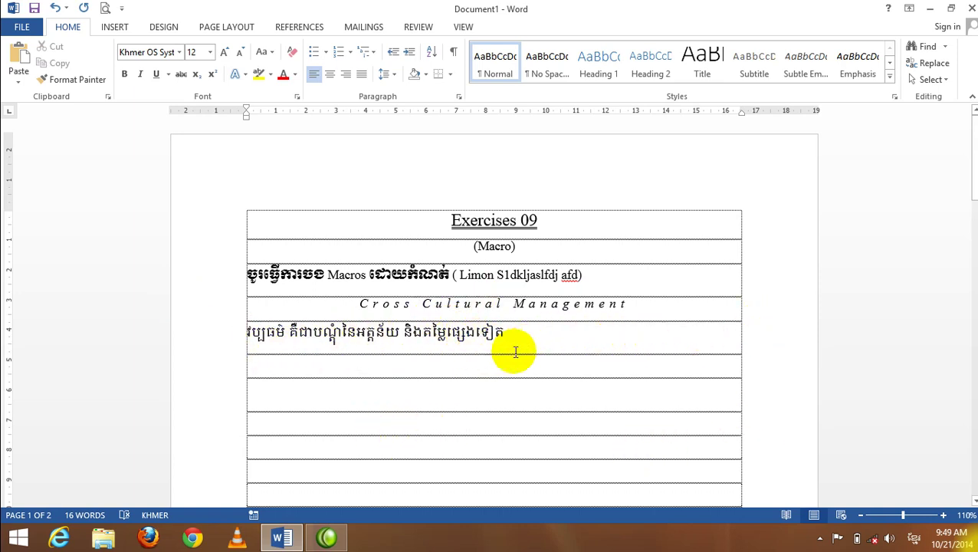
Justify the culture paragraph and extend it with Khmer text and an English parenthetical '(dsfalif fjkdla;; fdklsajfds;aj)'.
left_click(361, 74)
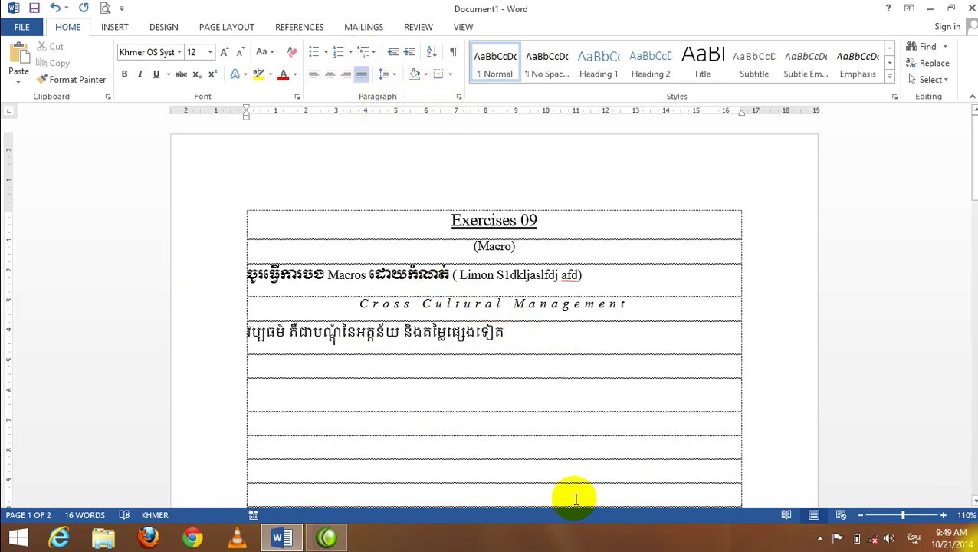
type("ចកដលស្កាចងស្ក")
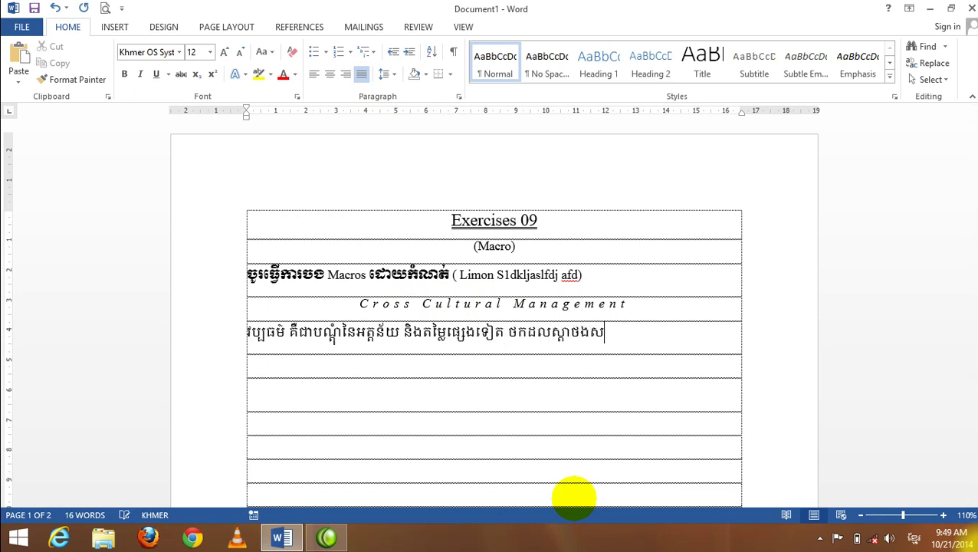
type(" ចដសលុក")
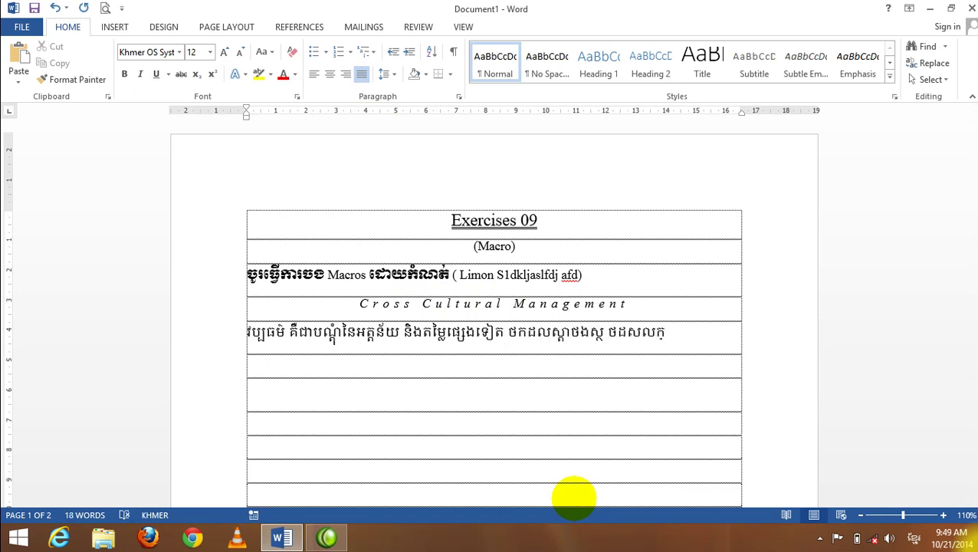
key("alt+shift")
type("(")
key("alt+shift")
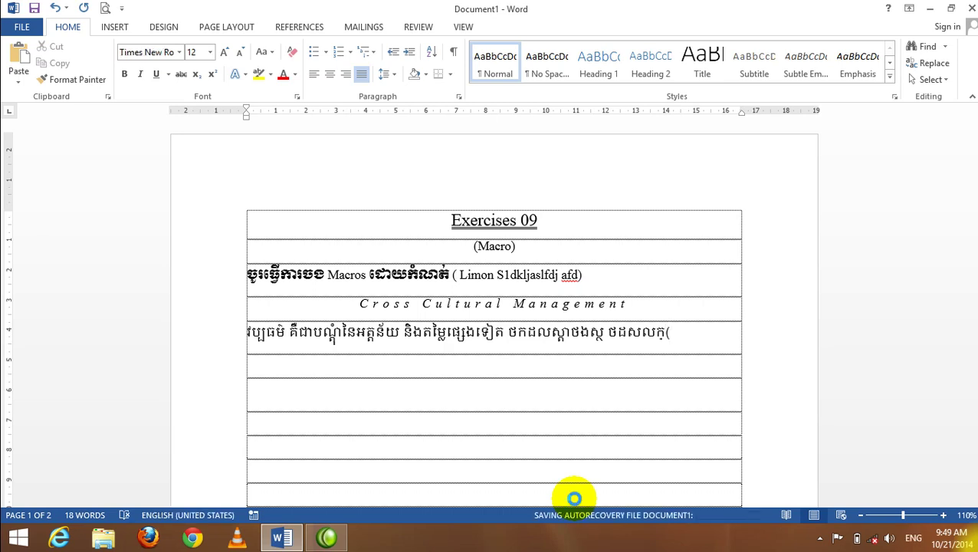
type("dsfalj")
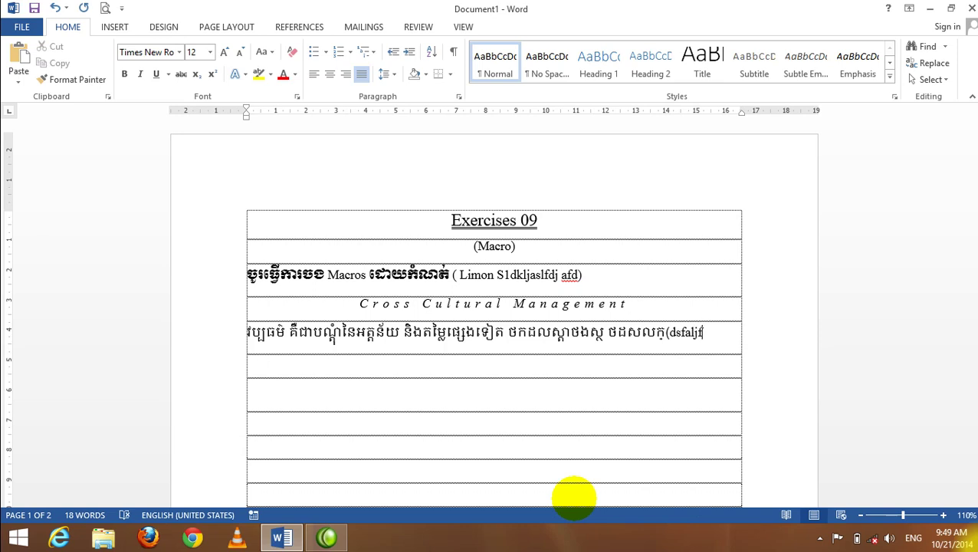
type(" fjkdla;;")
type("ajdsalj")
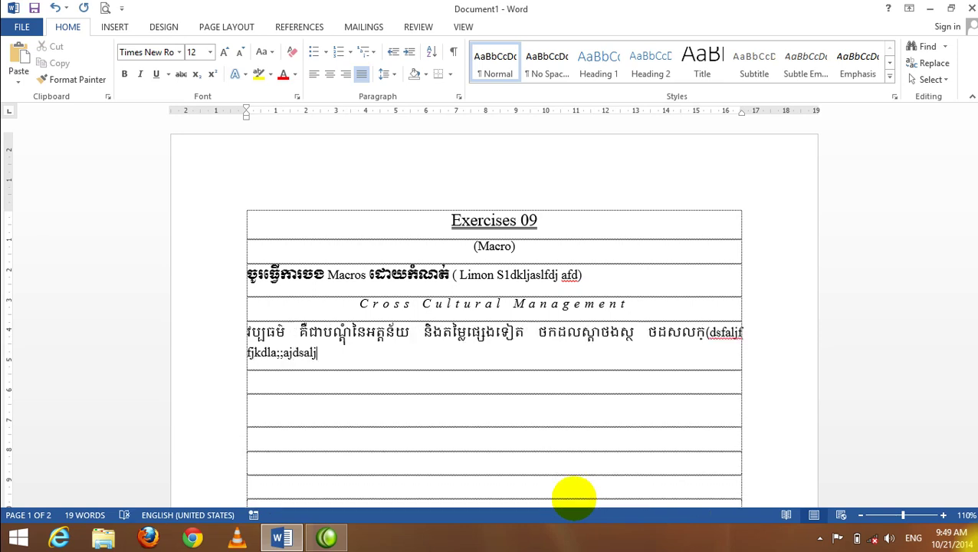
key("BackSpace")
key("BackSpace")
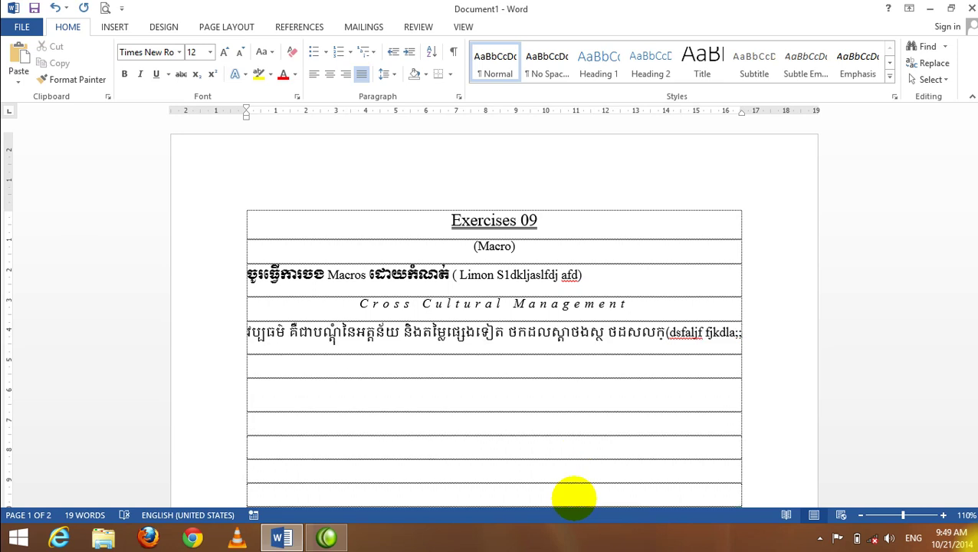
type("fdklsa")
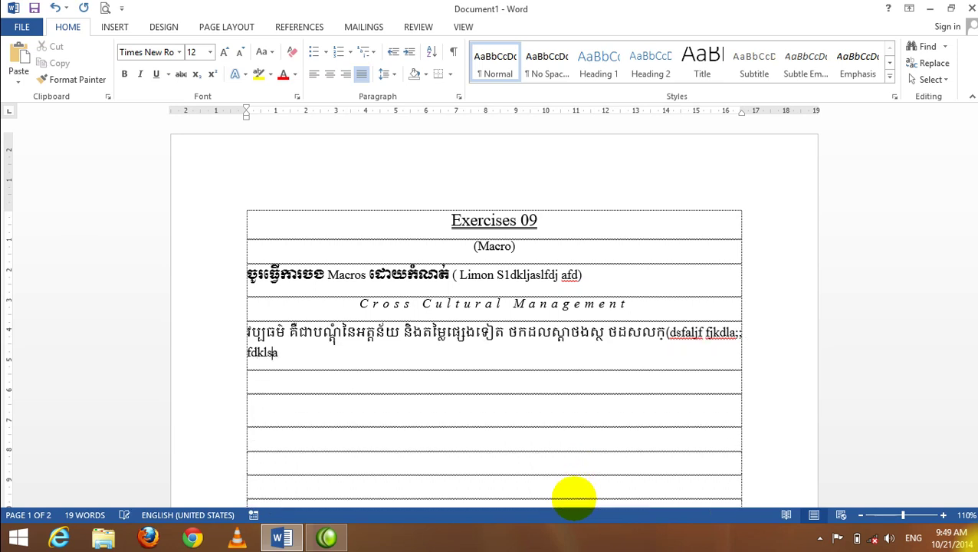
type("jfds;aj")
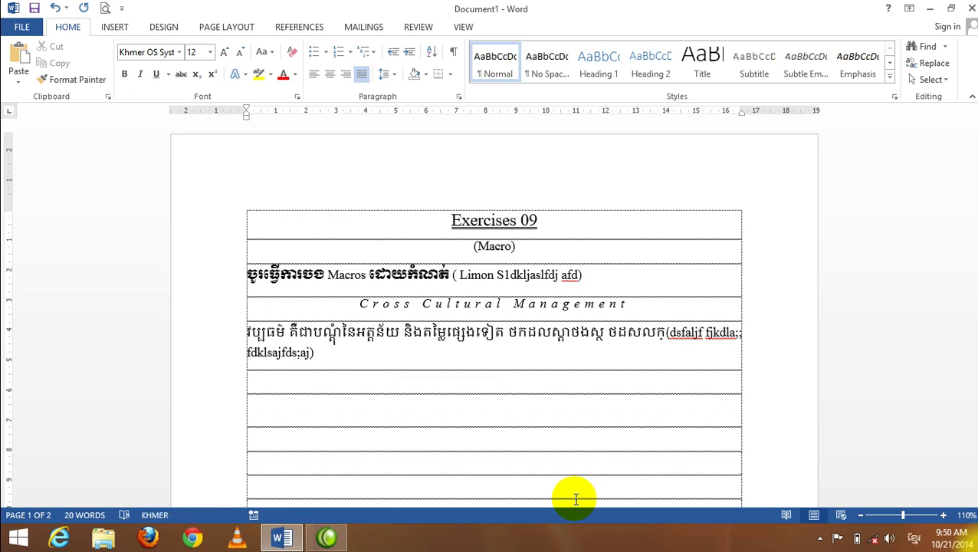
type("ថដាសក្សដថ")
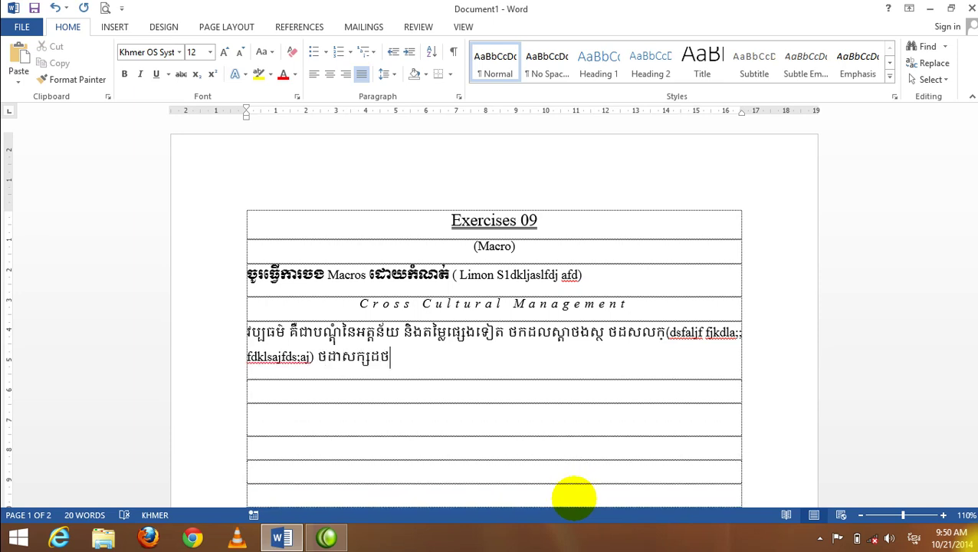
type("ាេី ដសាក្តលកើដសា")
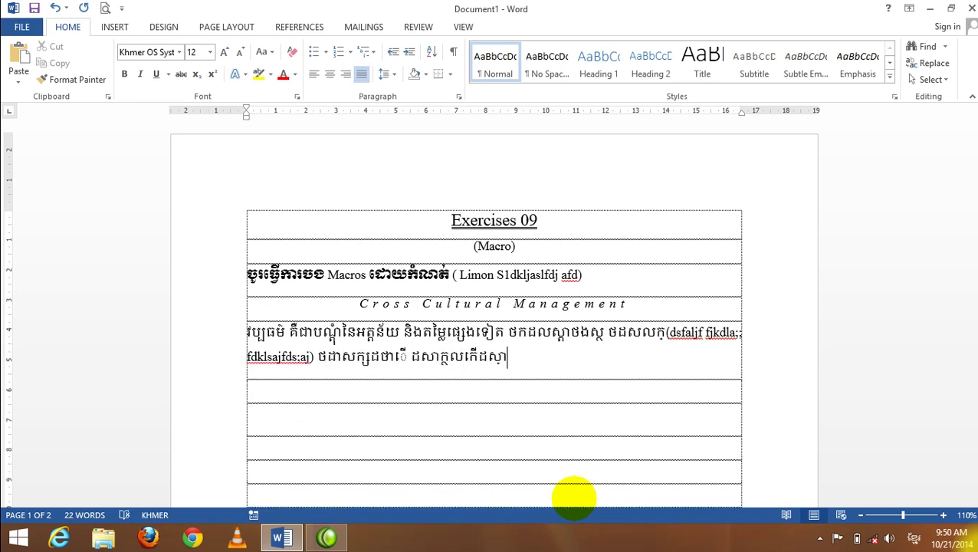
type("ស្មាដកស្លាថដស៊ើា ថដសក្លា")
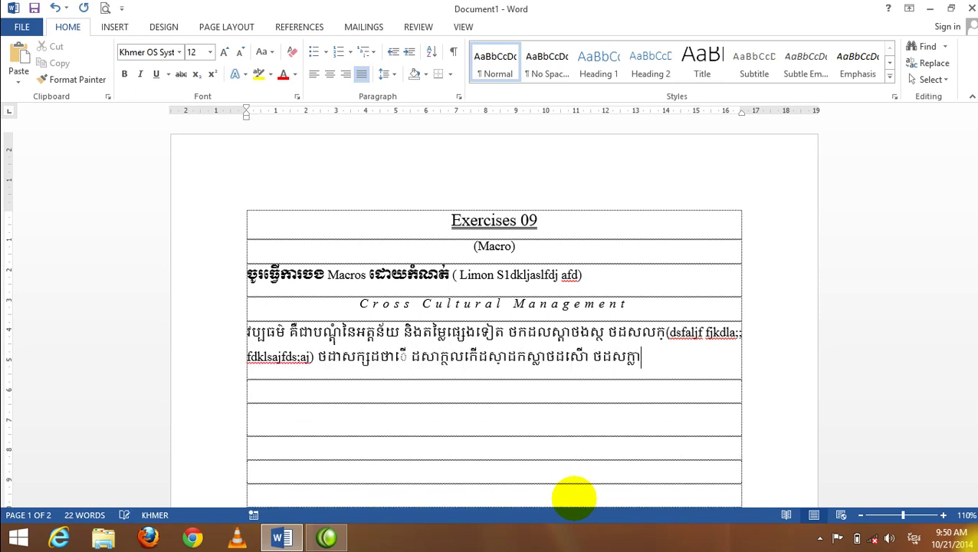
type("ដថលោសក្តដើលស្គាលដើថ្ាេលដកសា ")
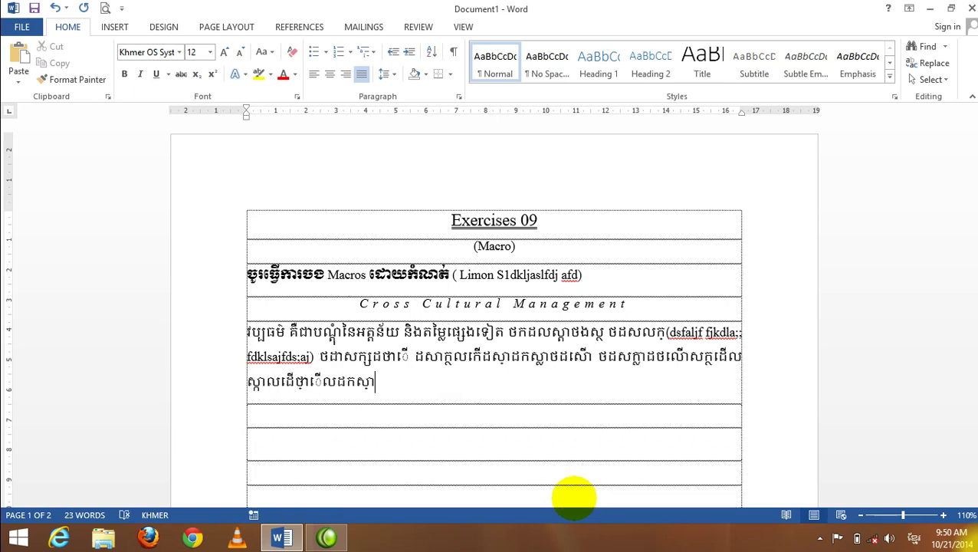
type("ដសាកលក្តថដលកើ ដលសក")
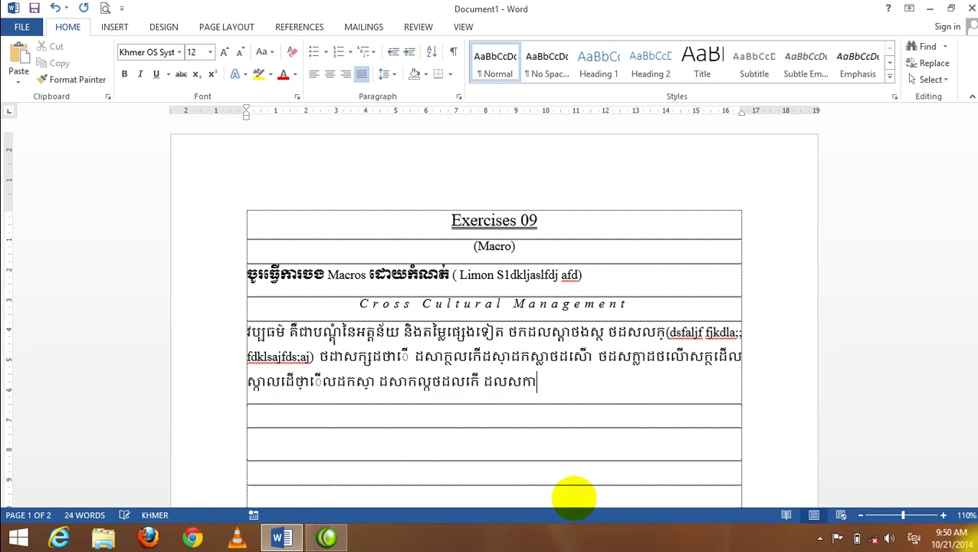
type("្យថដើលស្គាថើលកក់្លាេ្តថកល្")
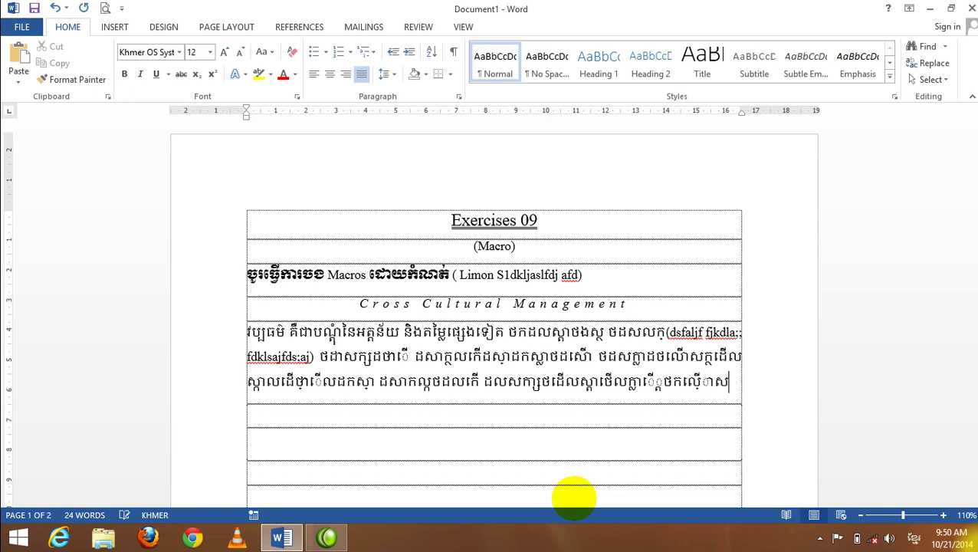
type("ើាស្តថលក្ាេ្តសលថកើ")
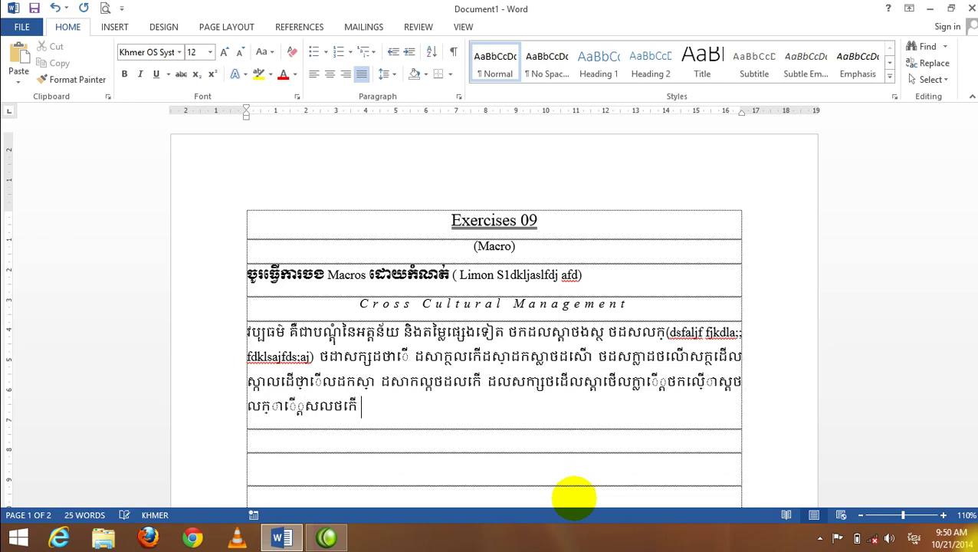
type(" ដសាលក្តដើលាសដថលក្")
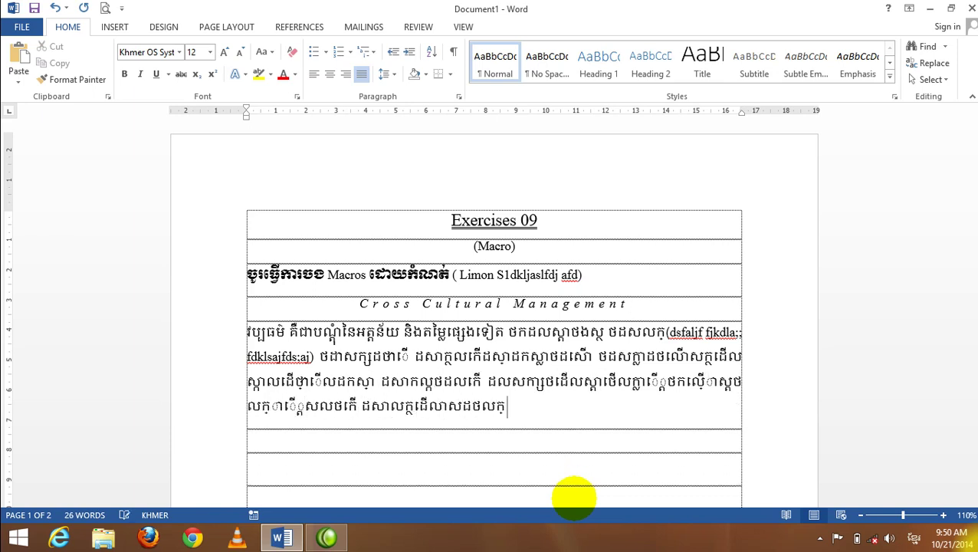
type(" ដសាកល្តដើលសាល្តើ ថដសាក្")
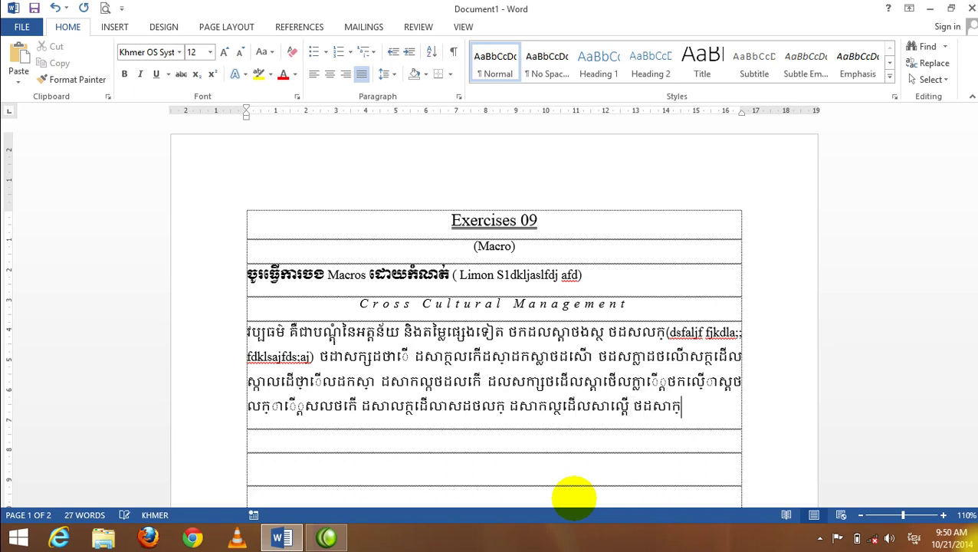
type("ដកលើស្តសថ")
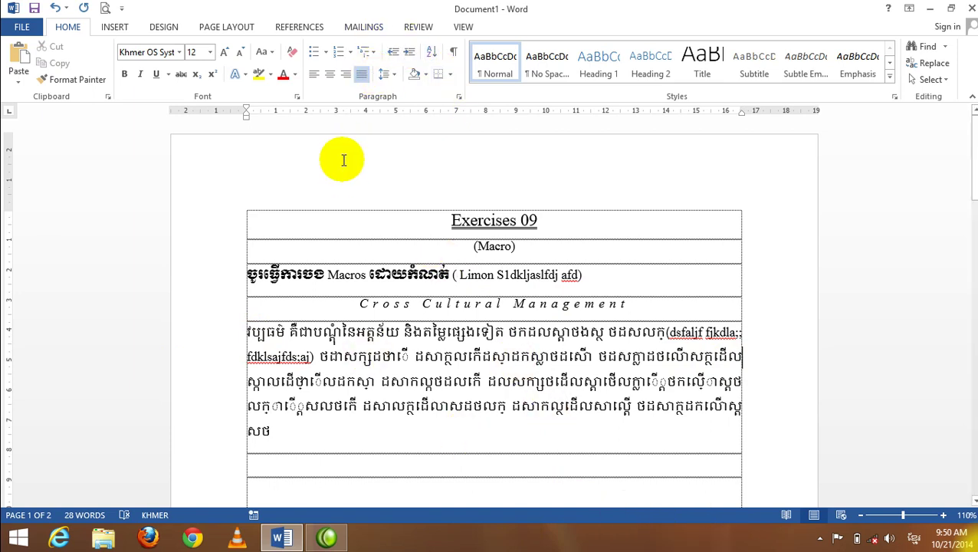
left_click(314, 74)
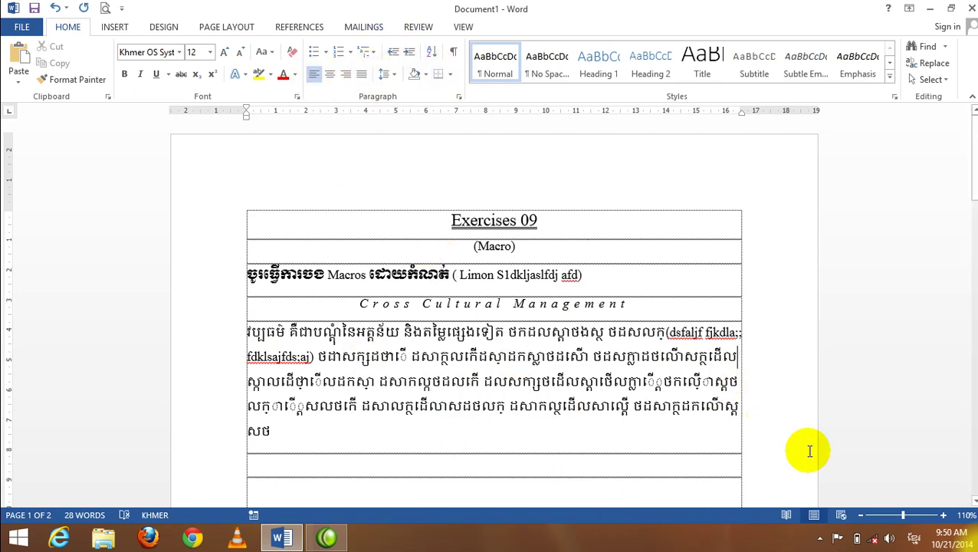
left_click(750, 381)
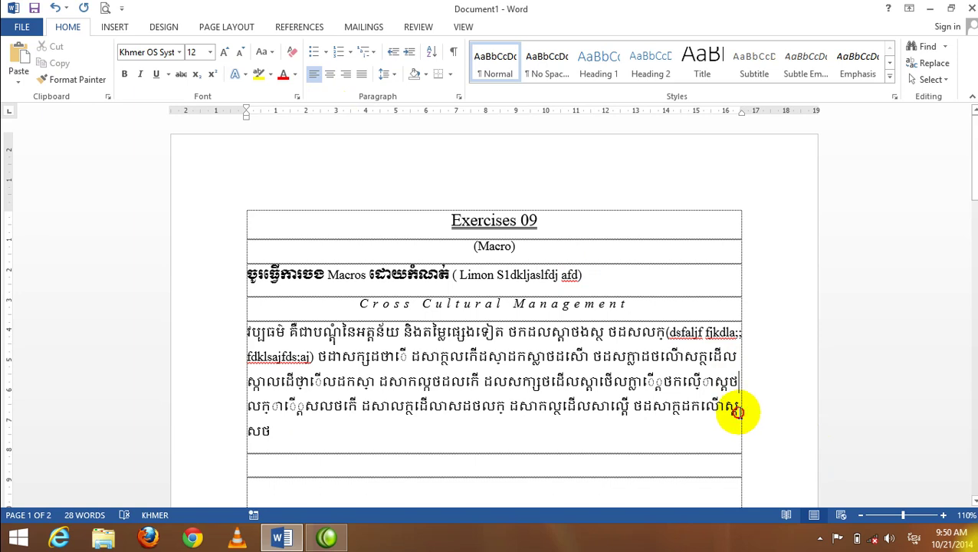
left_click(729, 332)
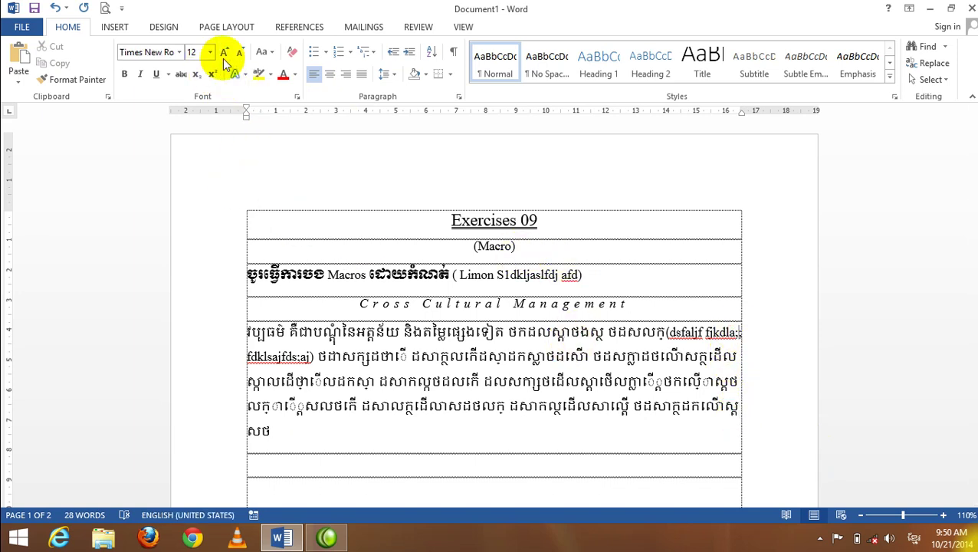
left_click(361, 75)
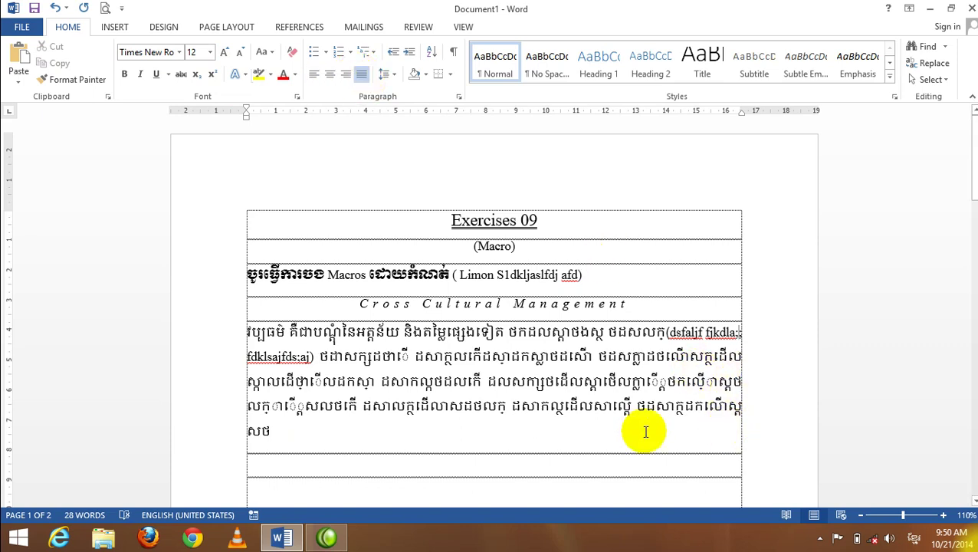
left_click(300, 429)
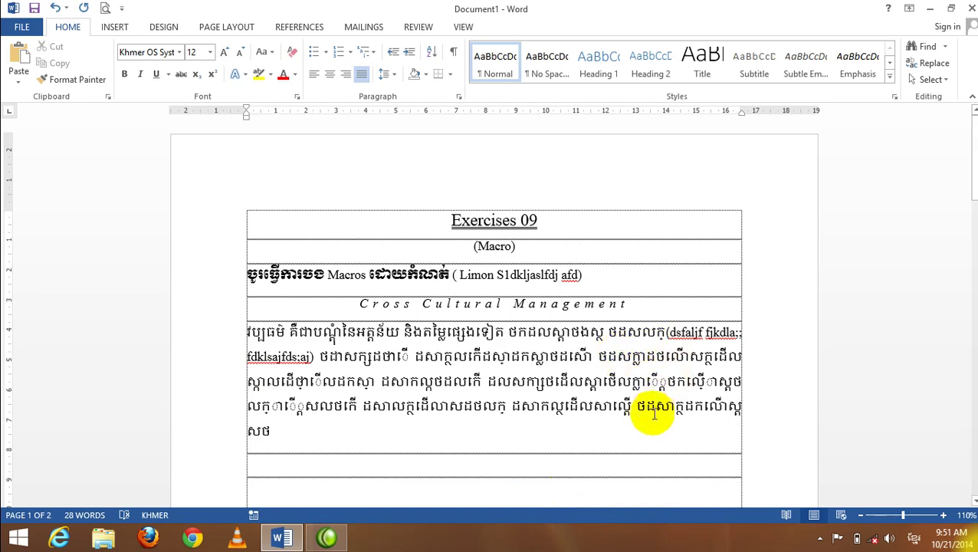
scroll(574, 436, "down", 2)
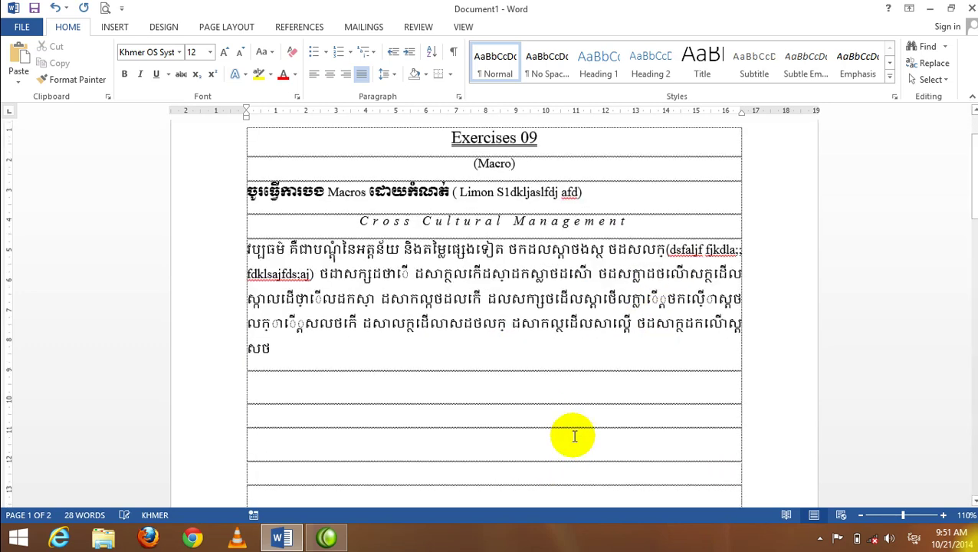
scroll(575, 437, "down", 1)
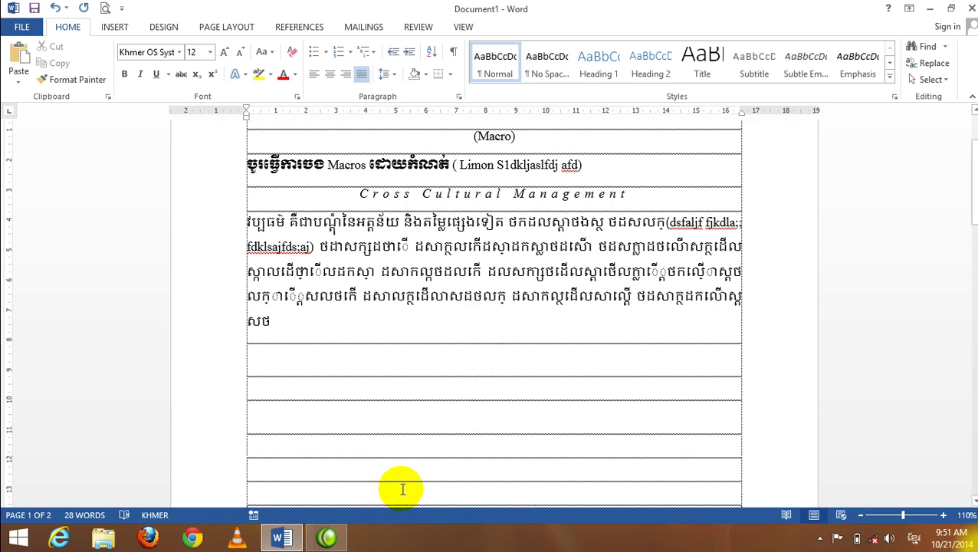
Apply two equal columns with a line between, from this point forward, below the Khmer paragraph.
left_click(210, 31)
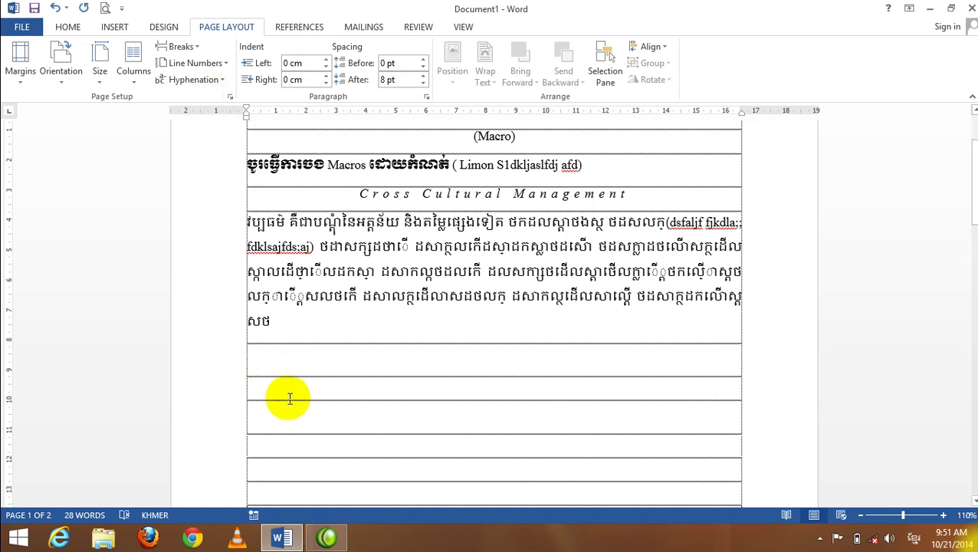
left_click(135, 81)
left_click(182, 257)
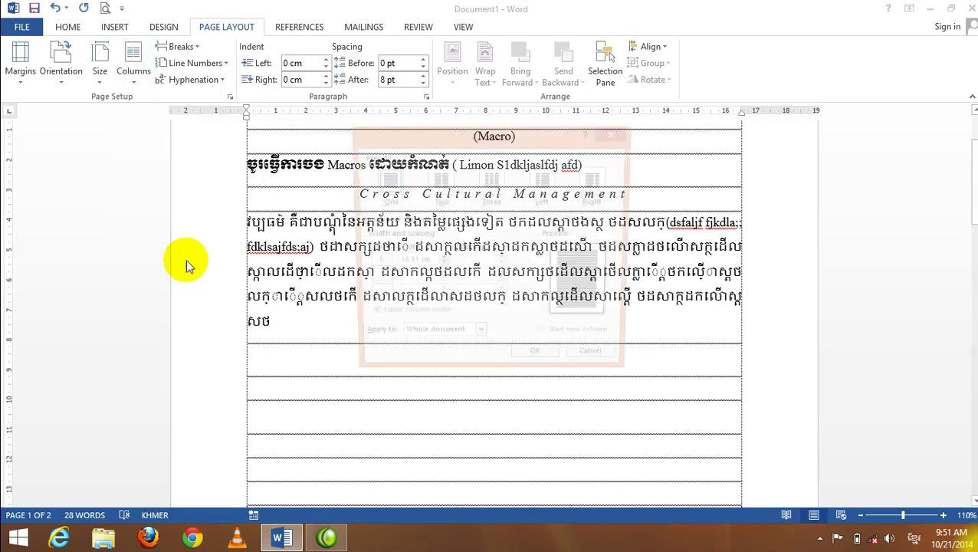
left_click(439, 184)
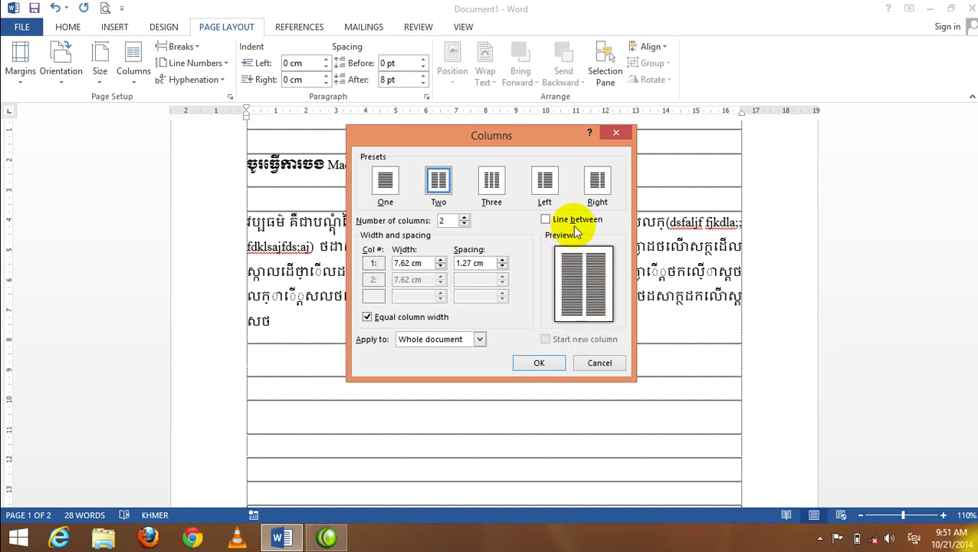
left_click(546, 221)
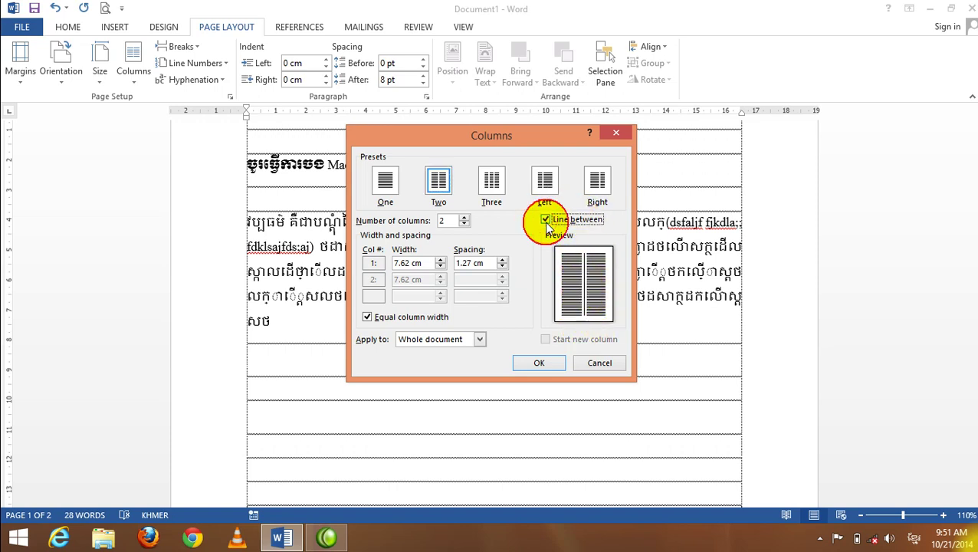
left_click(481, 339)
left_click(441, 362)
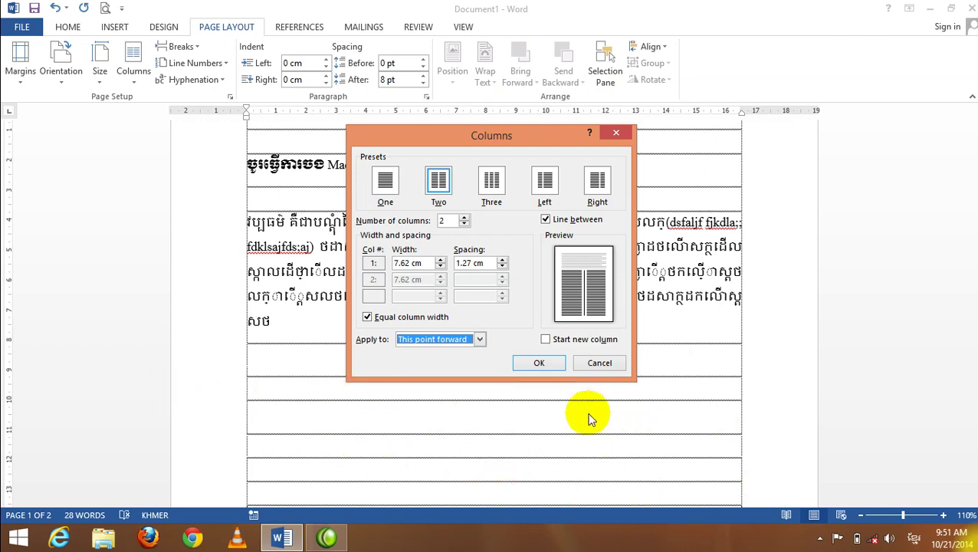
left_click(541, 364)
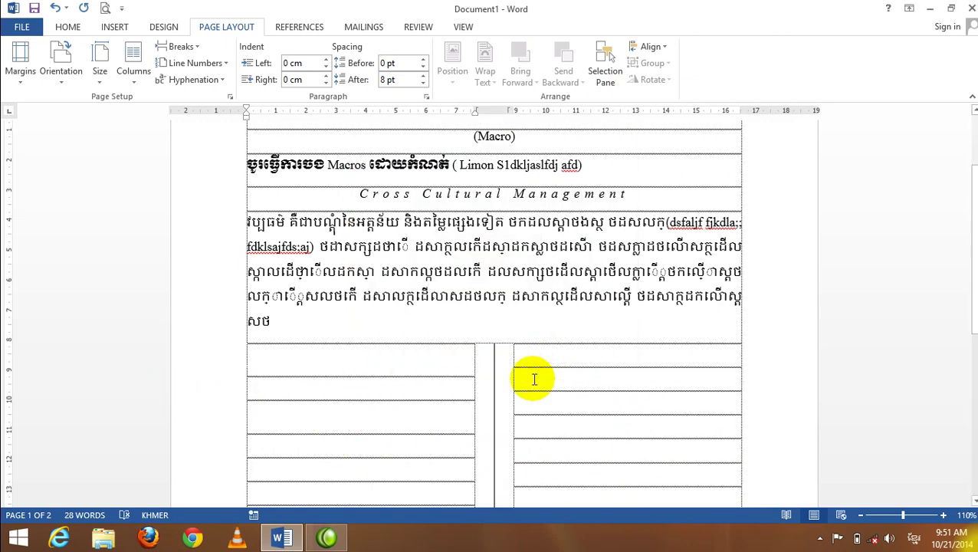
left_click(585, 369)
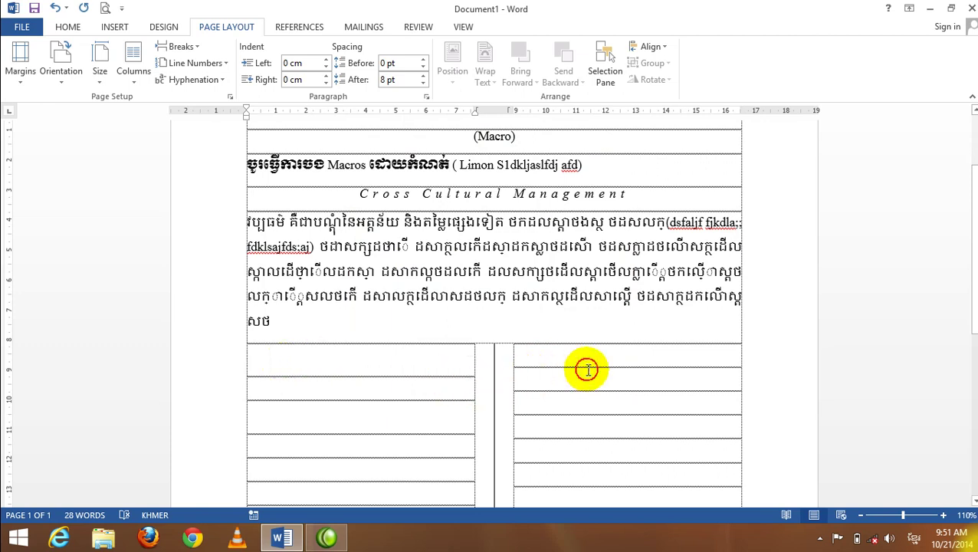
left_click(387, 354)
left_click(569, 360)
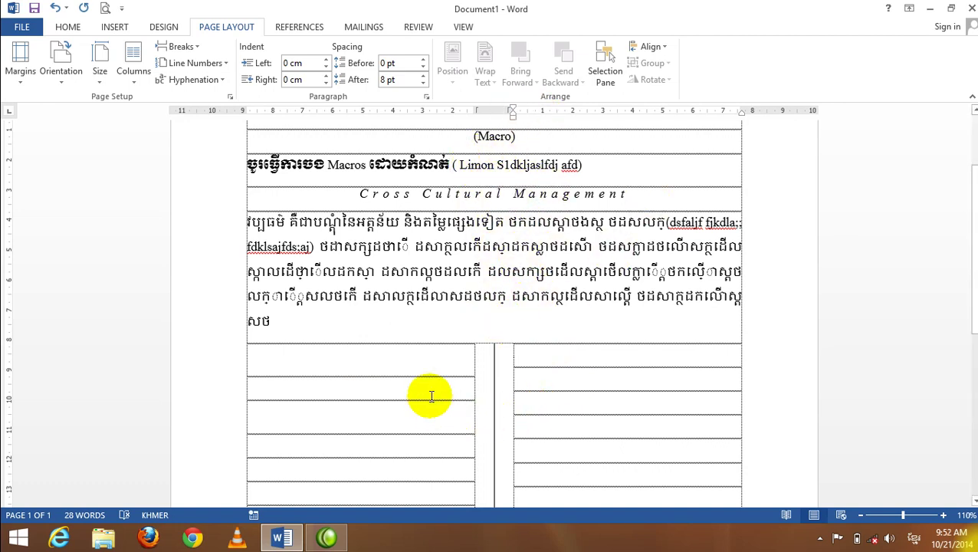
left_click(323, 350)
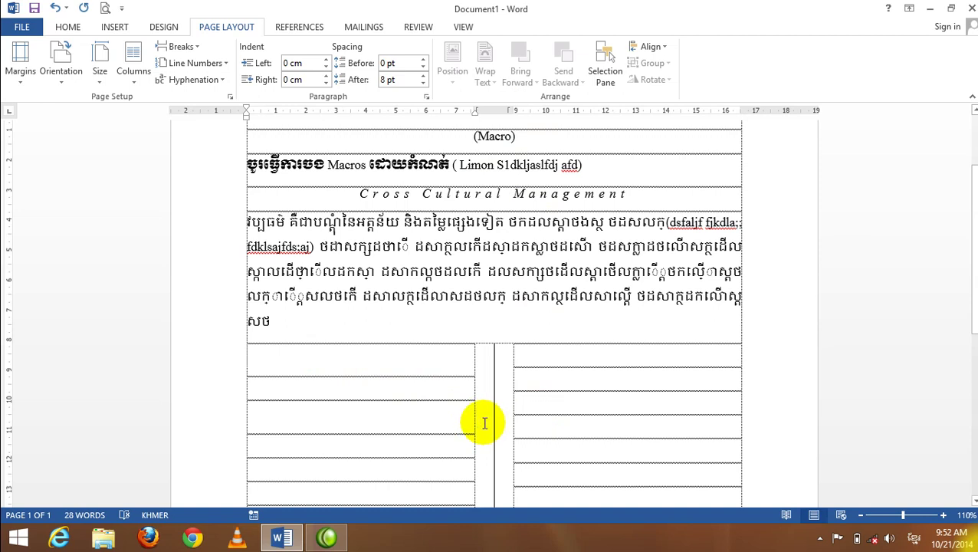
Switch to English input and begin typing Latin placeholder text in the left column's top cell.
key("BackSpace")
key("alt+shift")
type("sdajklf;slal;")
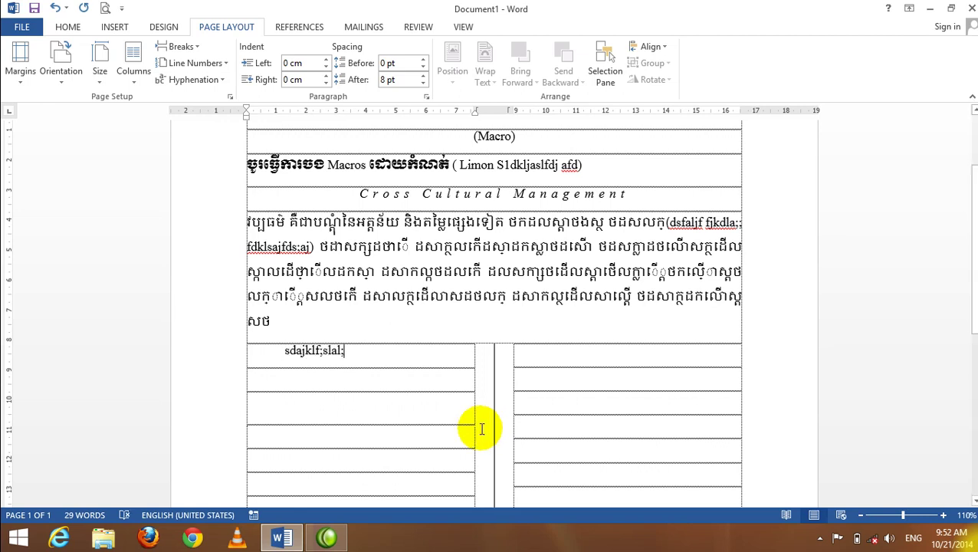
left_click(68, 28)
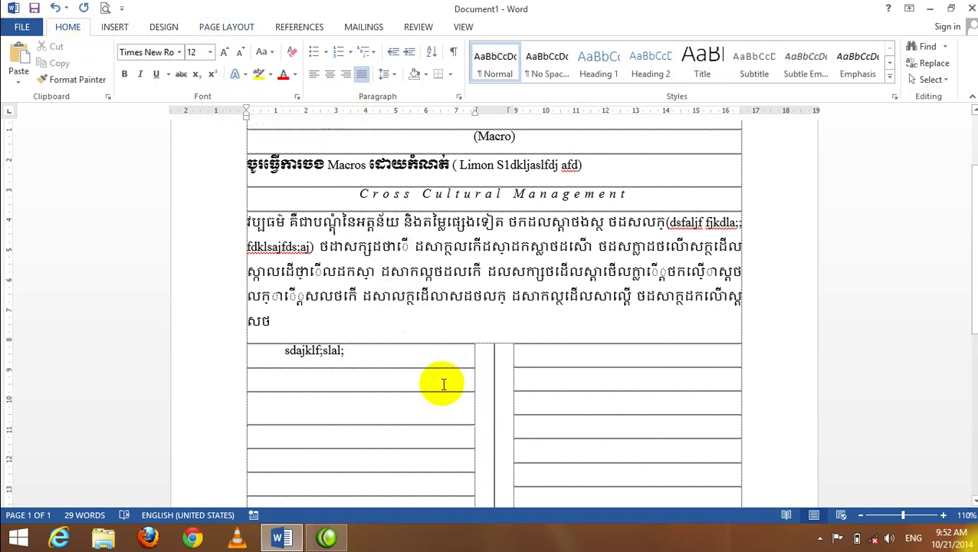
type(" dfklsajd")
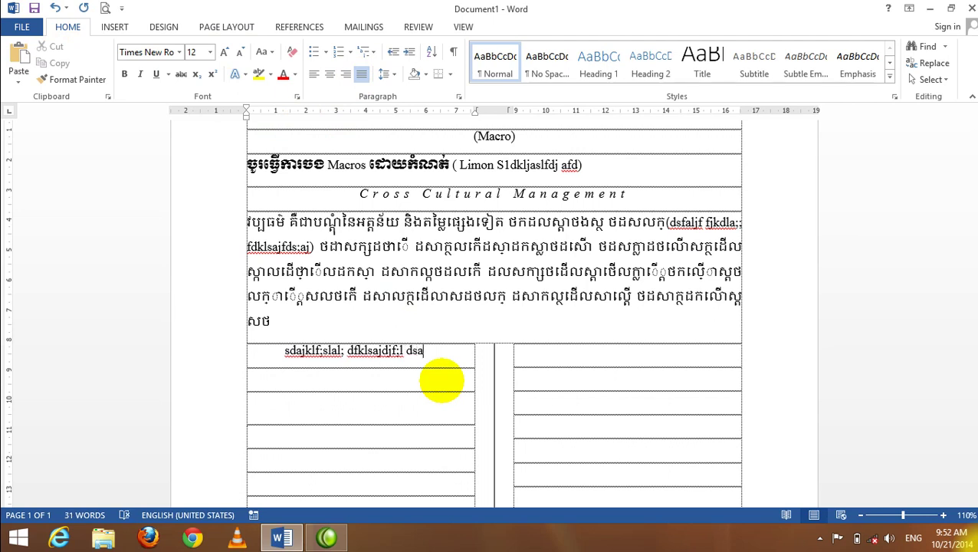
type("jf;l\tdsa fdlskajdssfklsa;")
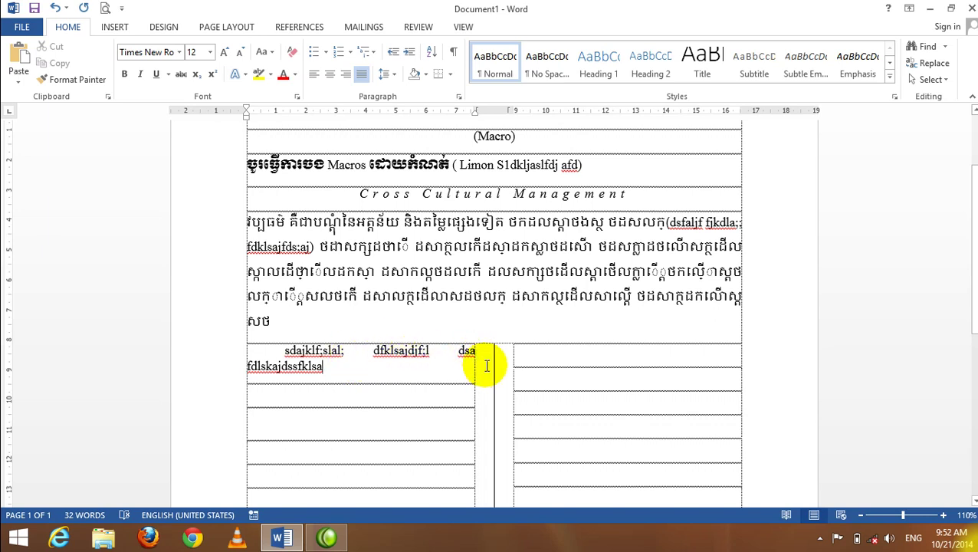
key("BackSpace")
key("BackSpace")
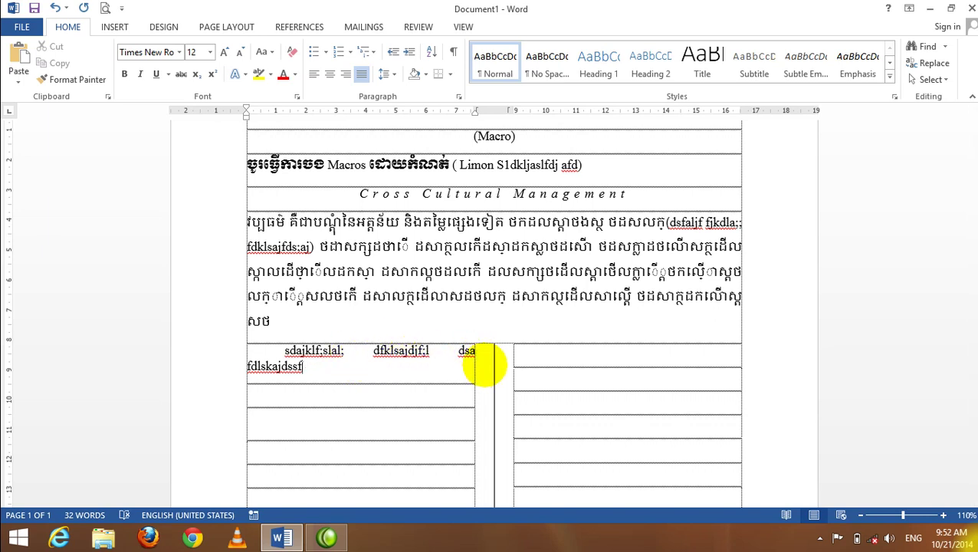
key("BackSpace")
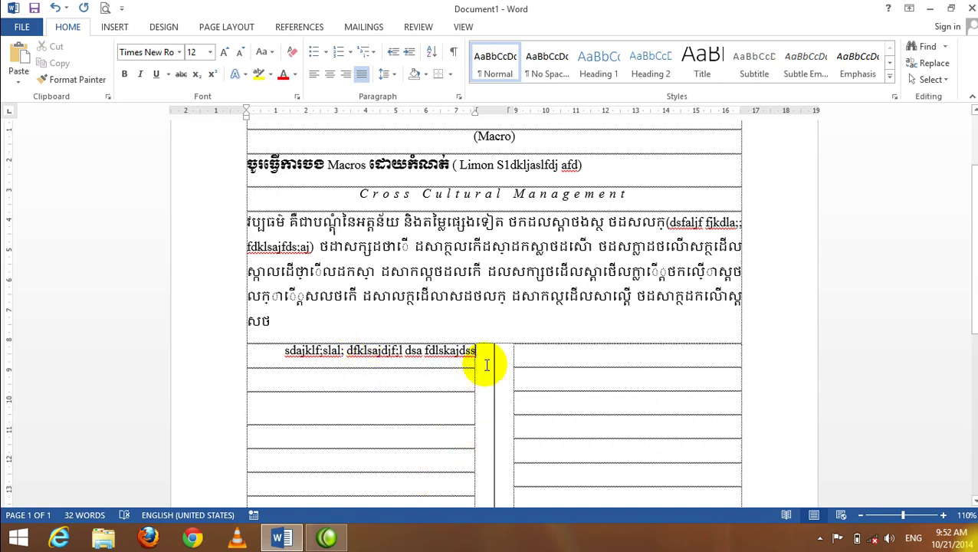
type("kj")
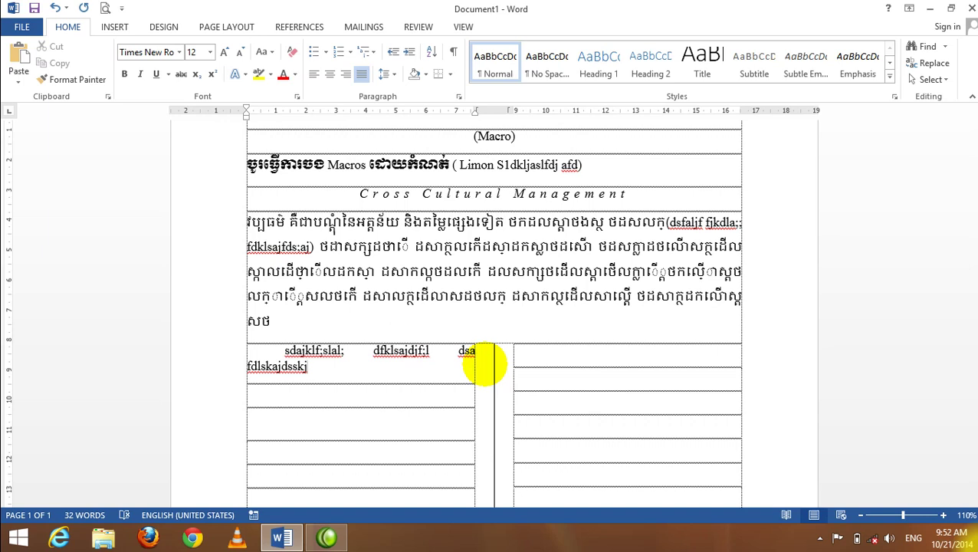
key("BackSpace")
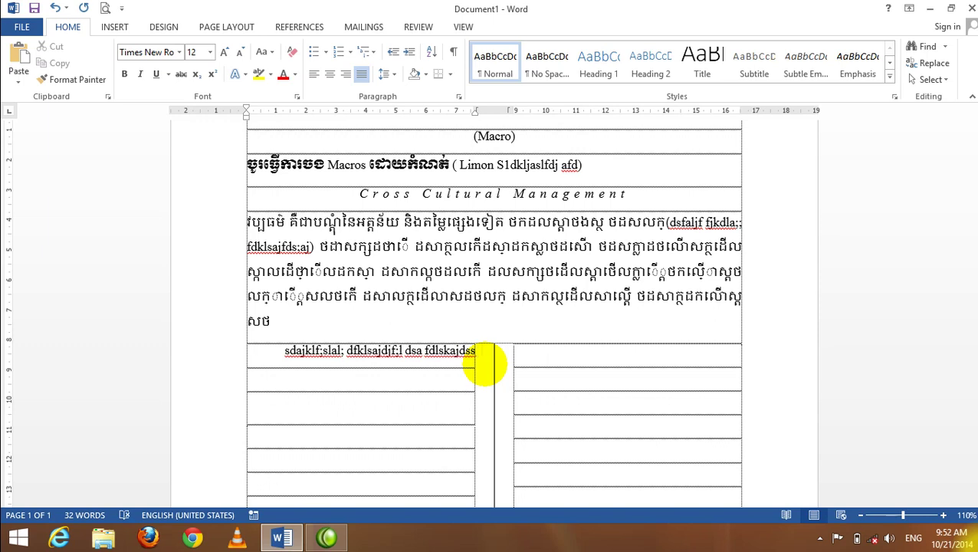
Continue the placeholder paragraph to about five lines, correcting stray letters.
type("kjfdsa;jldfk;sa;fsd dklsjfd;sa")
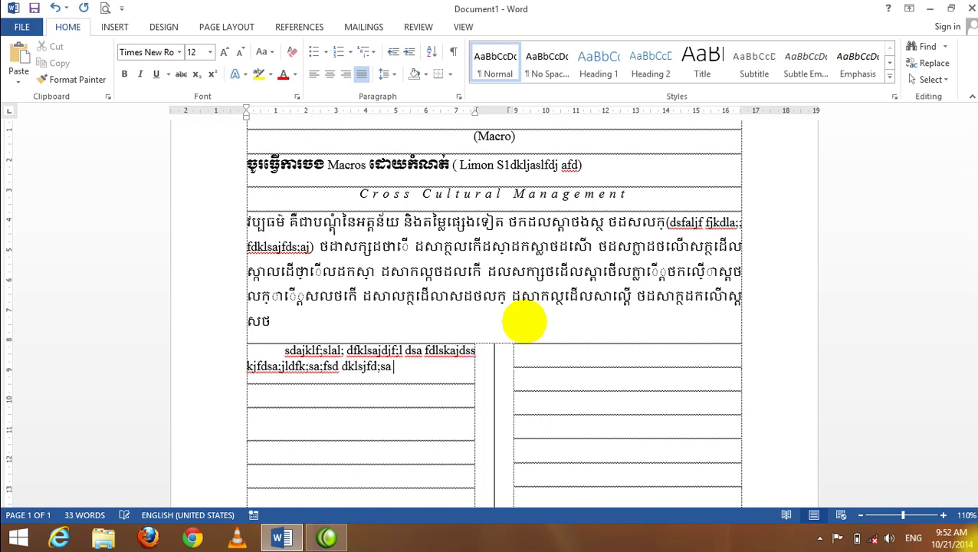
type("kldf;j dsadfkja")
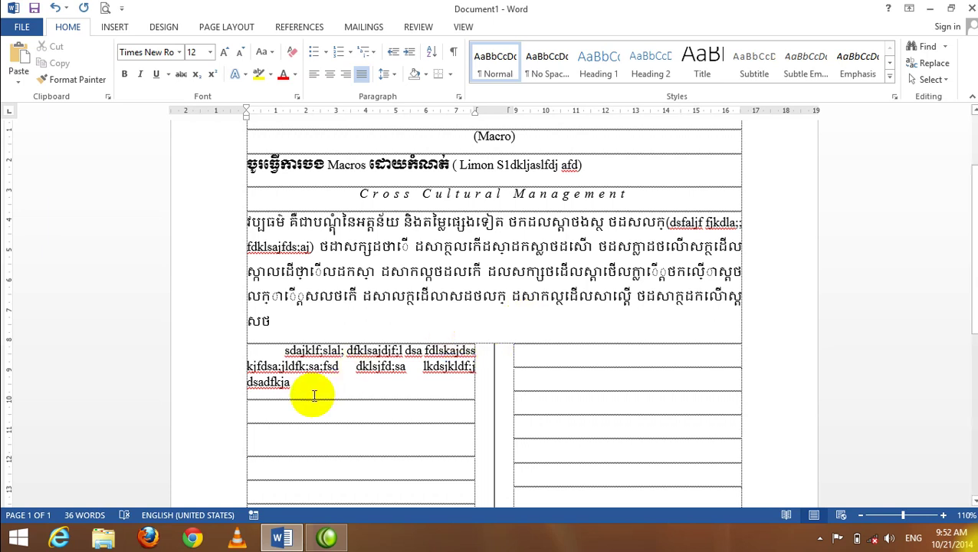
key("BackSpace")
key("BackSpace")
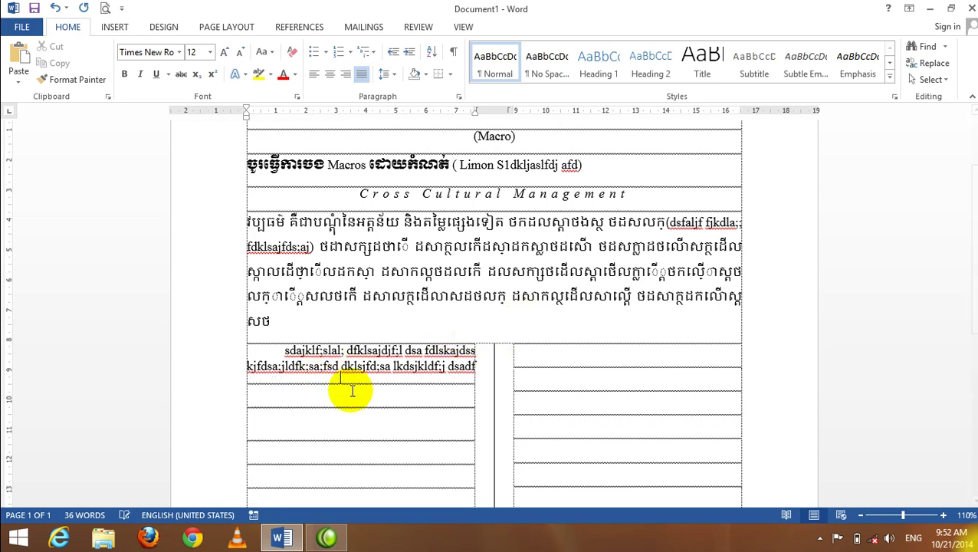
key("BackSpace")
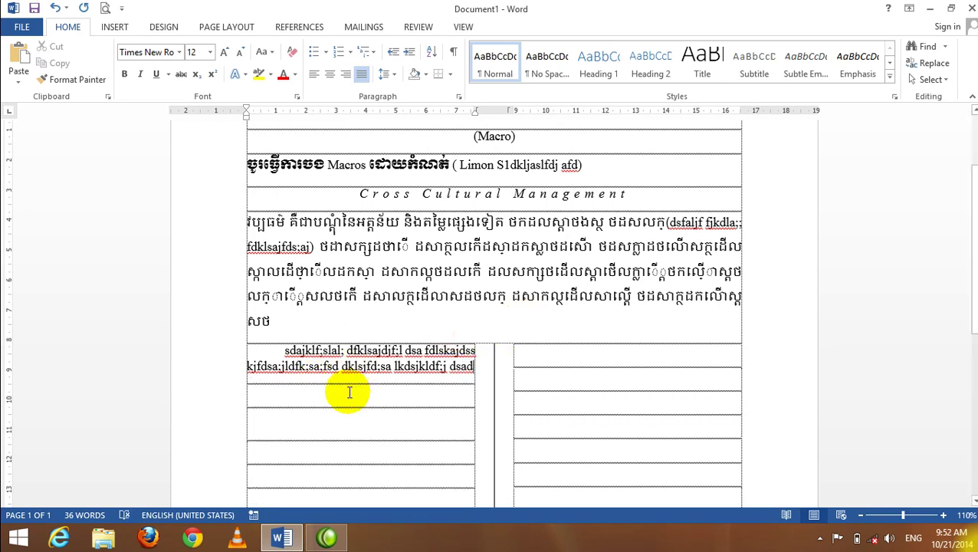
type("j")
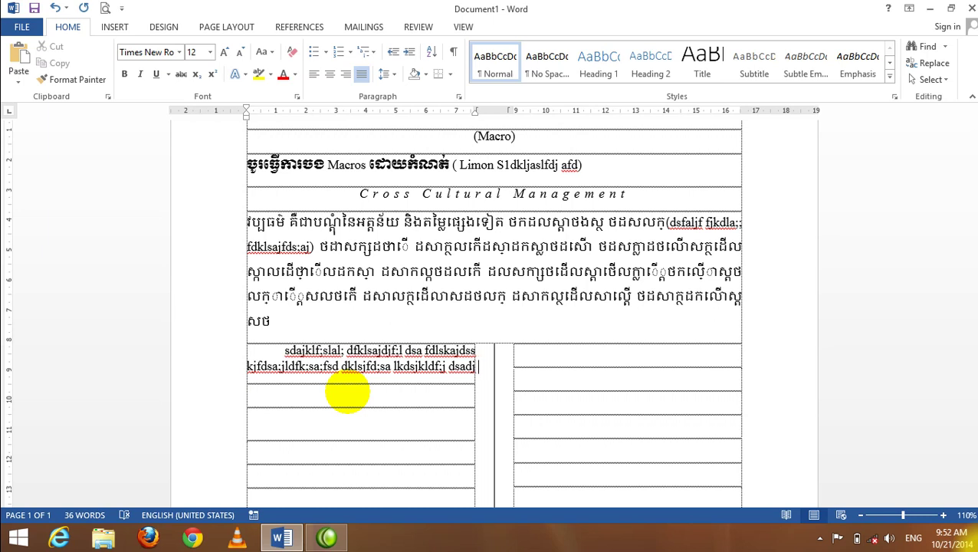
type(" kjfdlsa;jkfd;sak")
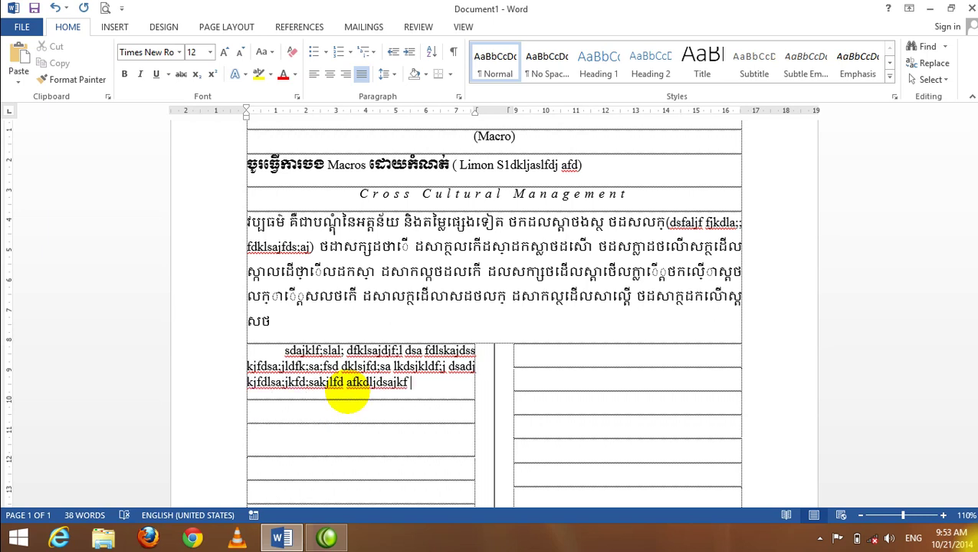
type("jlfd afkdljdsajk")
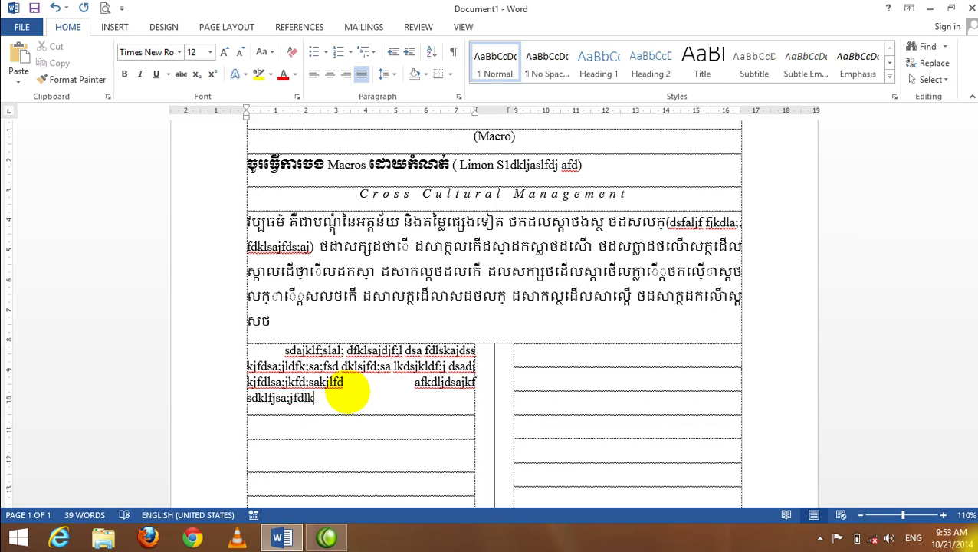
key("BackSpace")
type("kdlsjfd slkjdf sa")
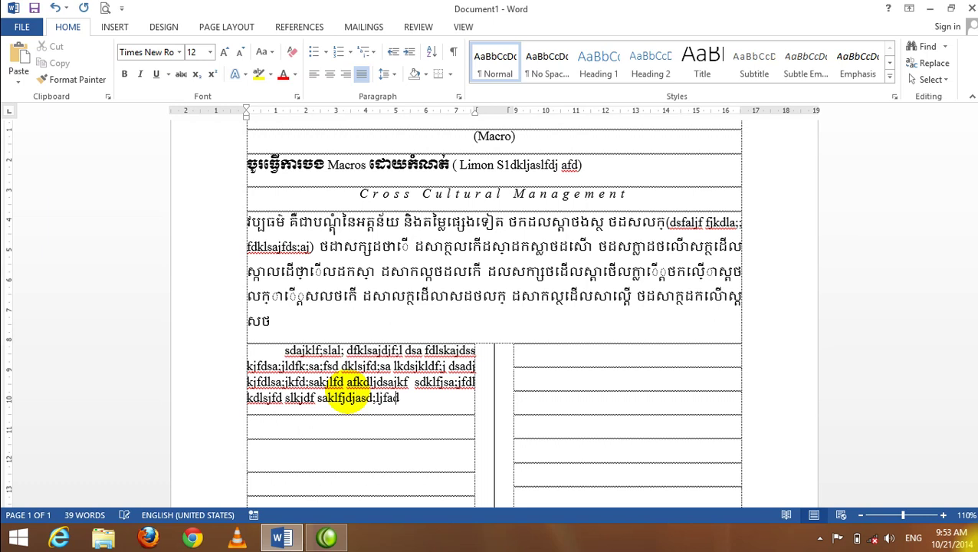
type("fd;lk")
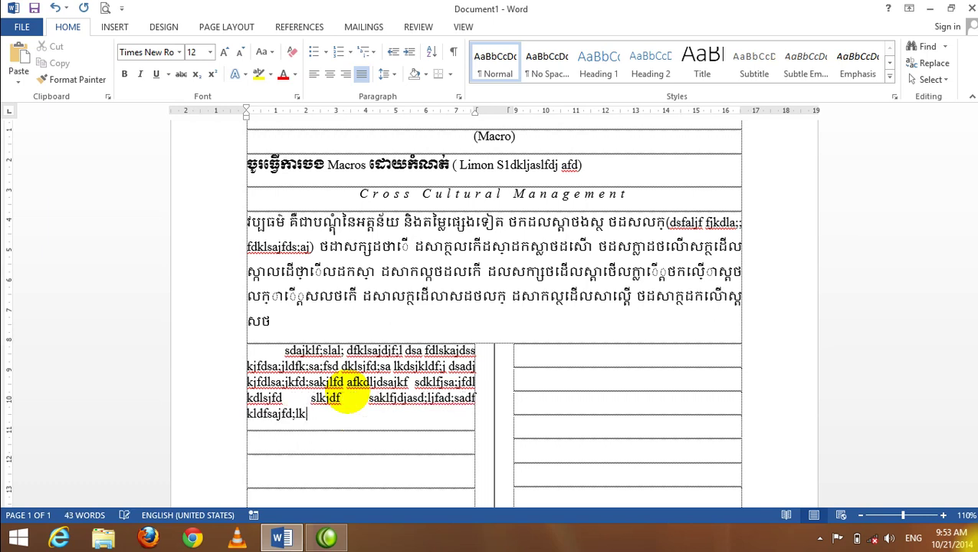
key("BackSpace")
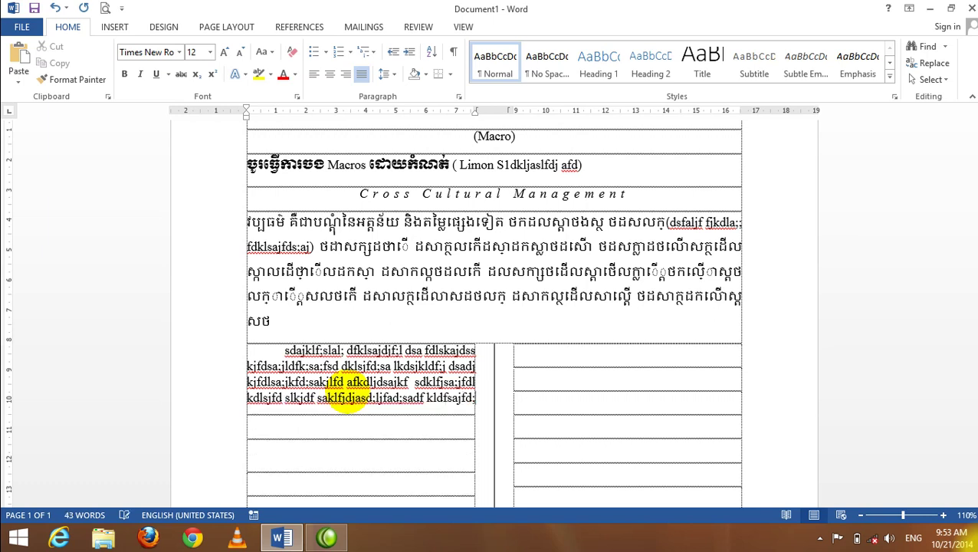
type("dkfsja;lkdfj")
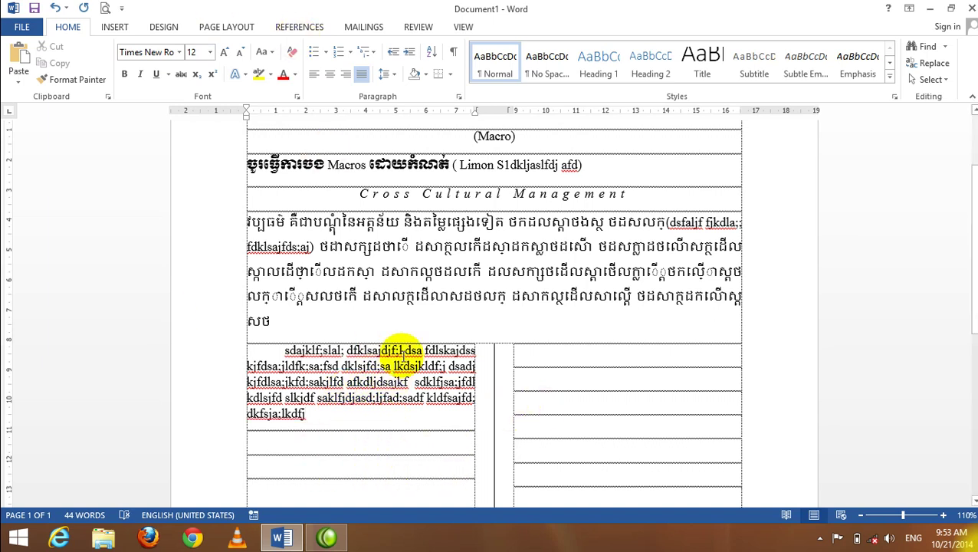
Start a 1. 2. 3. numbered list in the left column and fill five placeholder items.
left_click(325, 58)
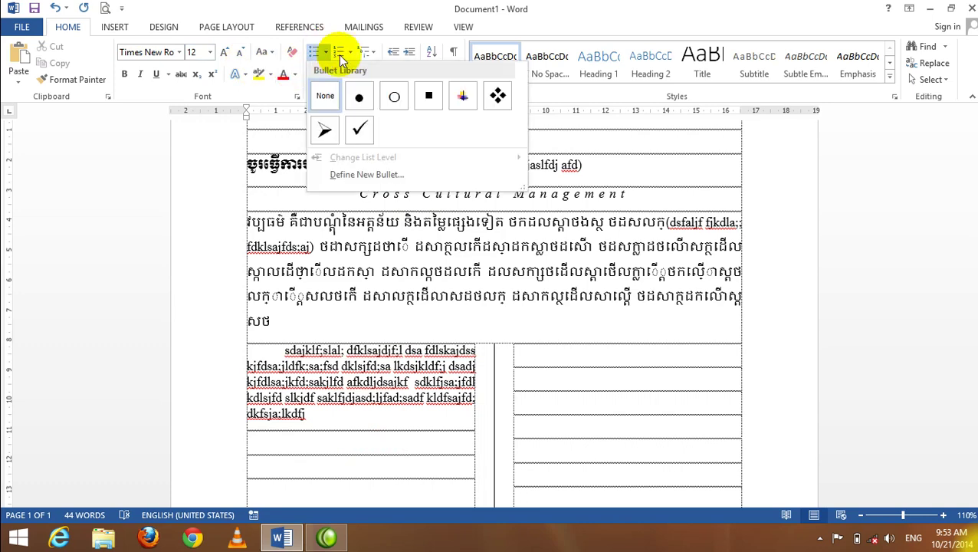
left_click(350, 52)
left_click(349, 51)
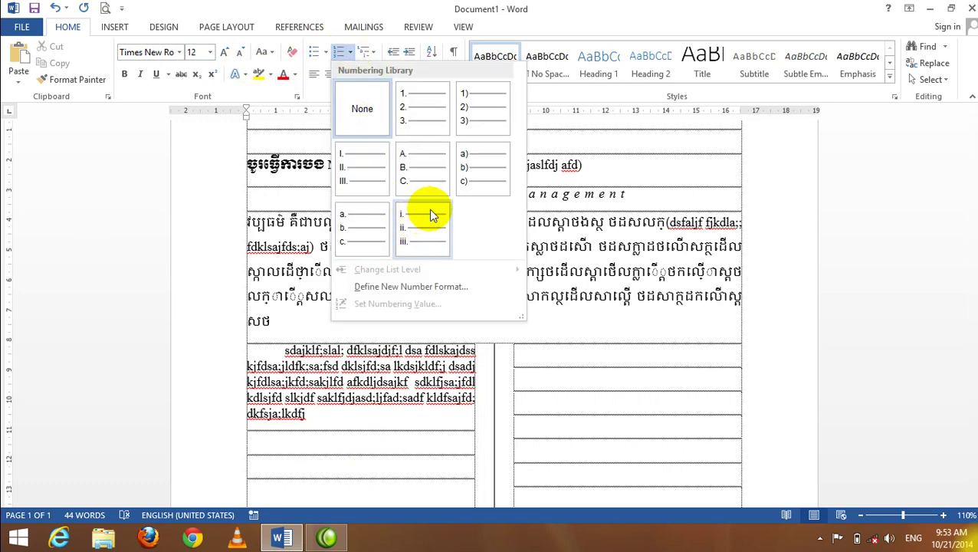
left_click(420, 122)
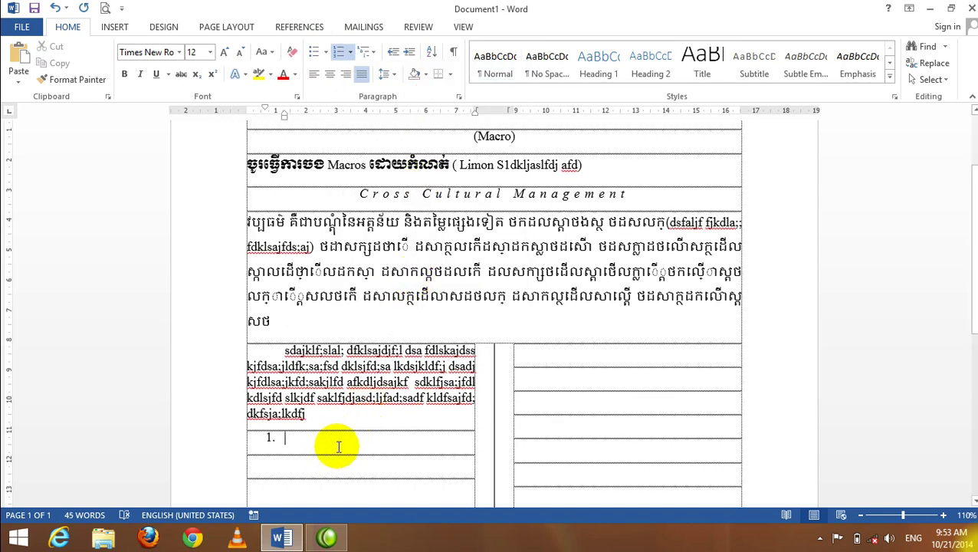
type("dsklfjsadlkfksa dlksajfdklsa;jj lkdsj")
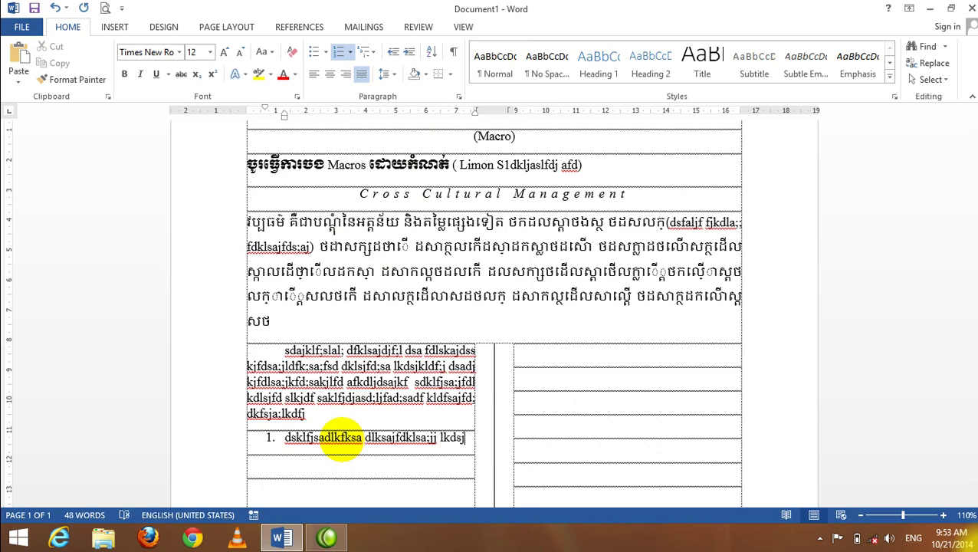
key("Return")
type("dfkjsaldfjdlksajsfdlskjfd")
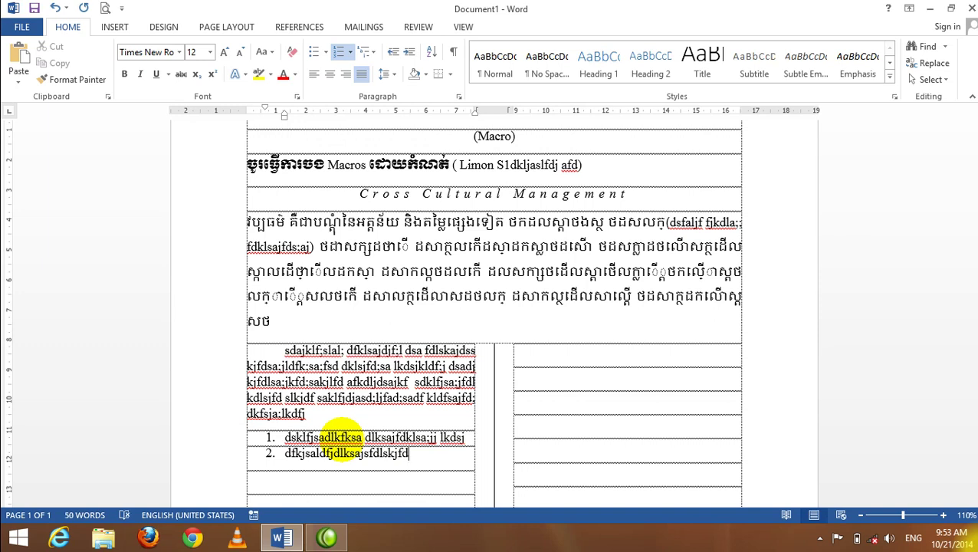
key("Return")
type("fdls")
key("Return")
type("f dsdfldkjgsd;")
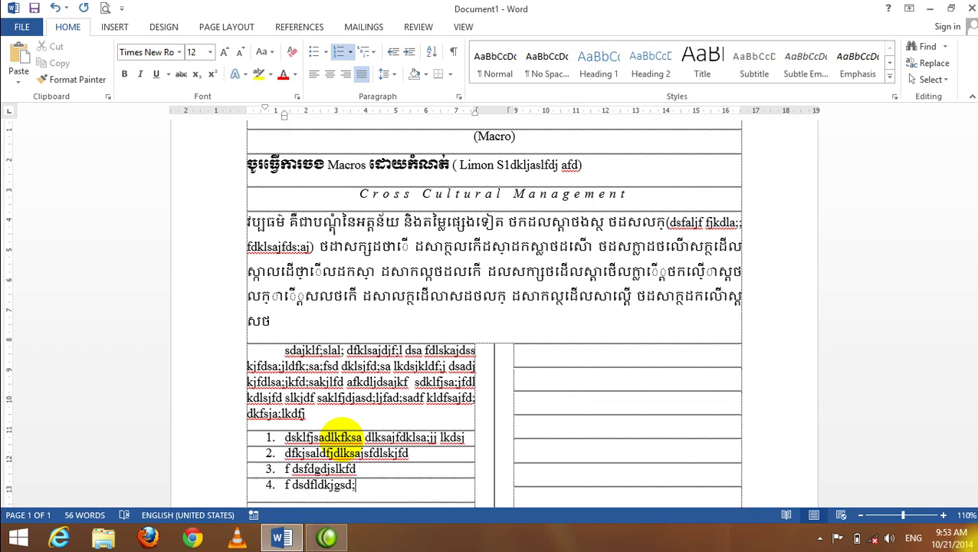
key("Return")
type("fd sdfgd;lskfdslk;")
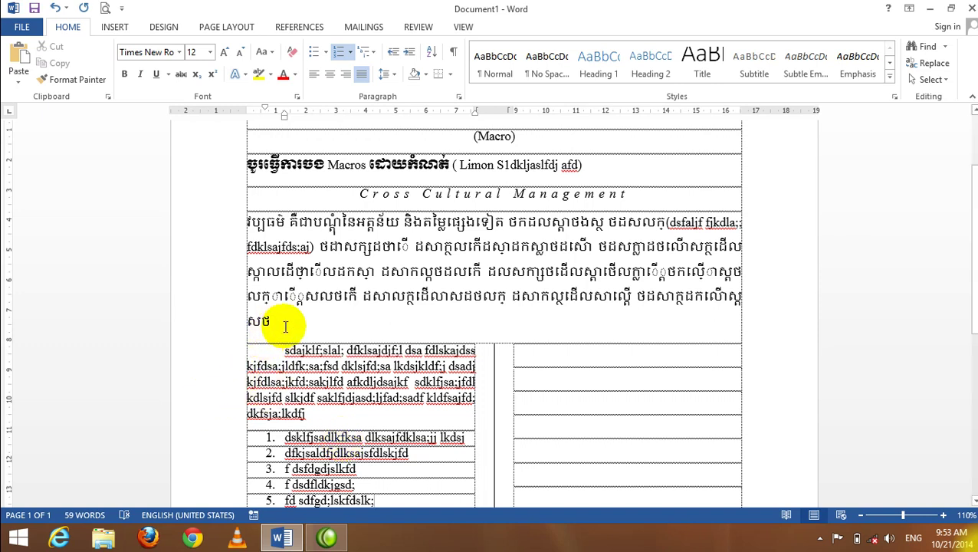
Insert the photo of two people from D:\photo lesson\good into the two-column area.
scroll(296, 318, "down", 3)
scroll(296, 318, "up", 2)
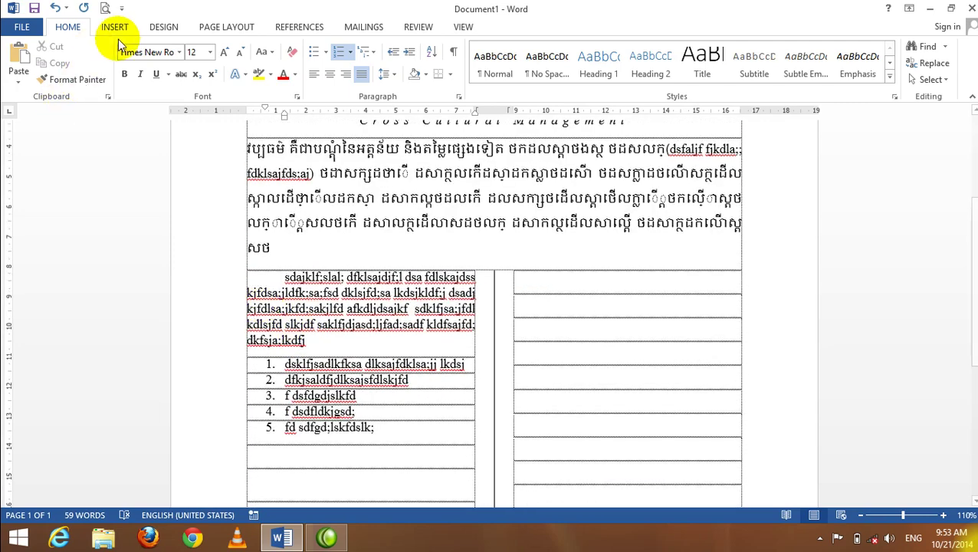
left_click(115, 28)
left_click(134, 62)
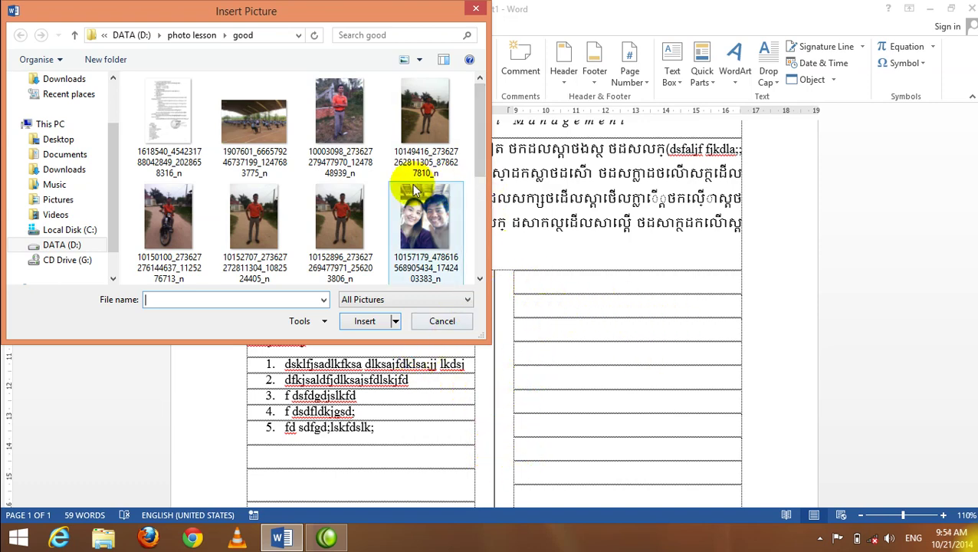
left_click(408, 235)
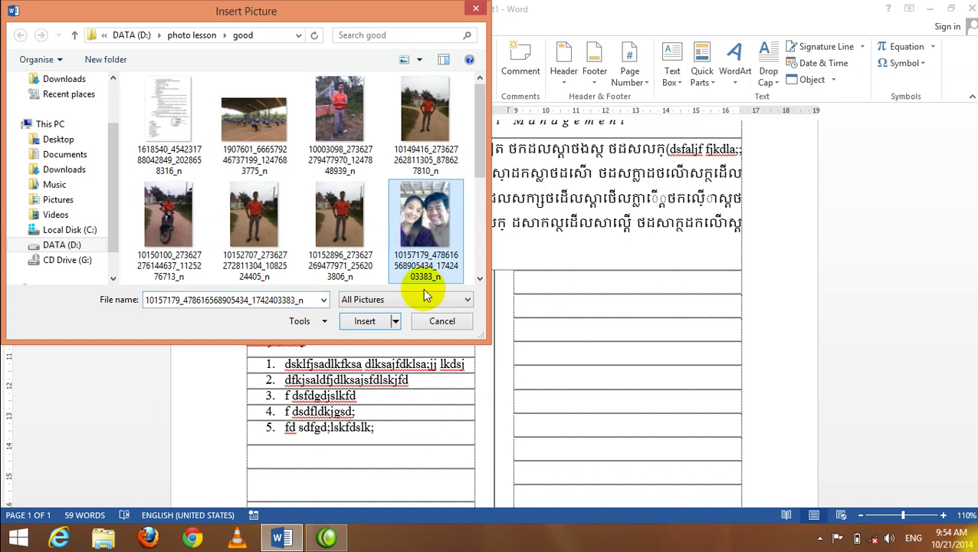
left_click(365, 325)
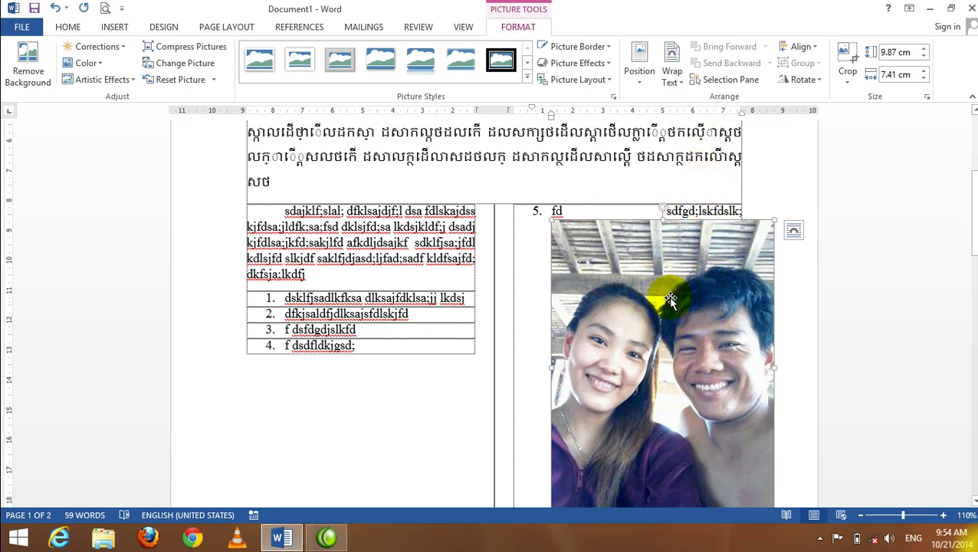
Set the photo In Front of Text, shrink it to 3.45 × 2.59 cm, and place it over the list.
left_click_drag(674, 299, 585, 301)
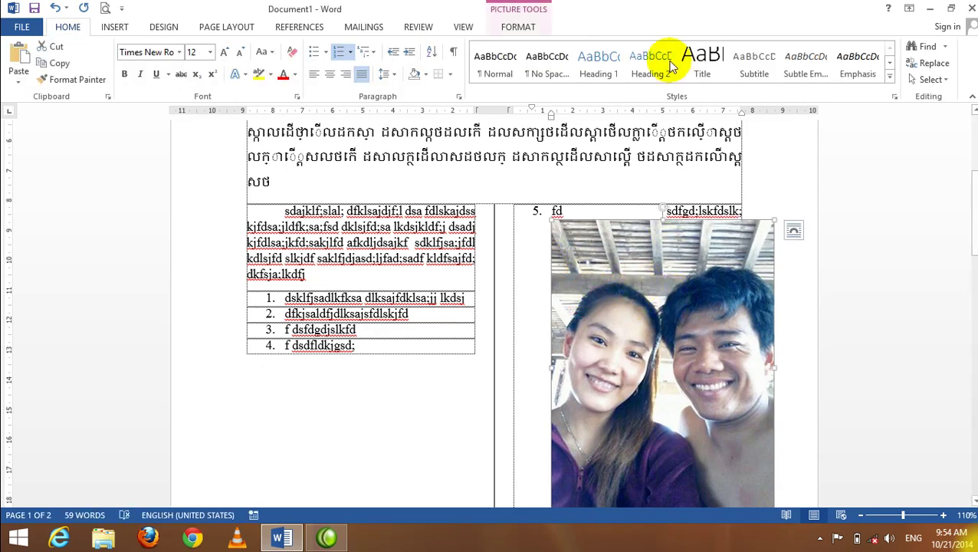
left_click(518, 29)
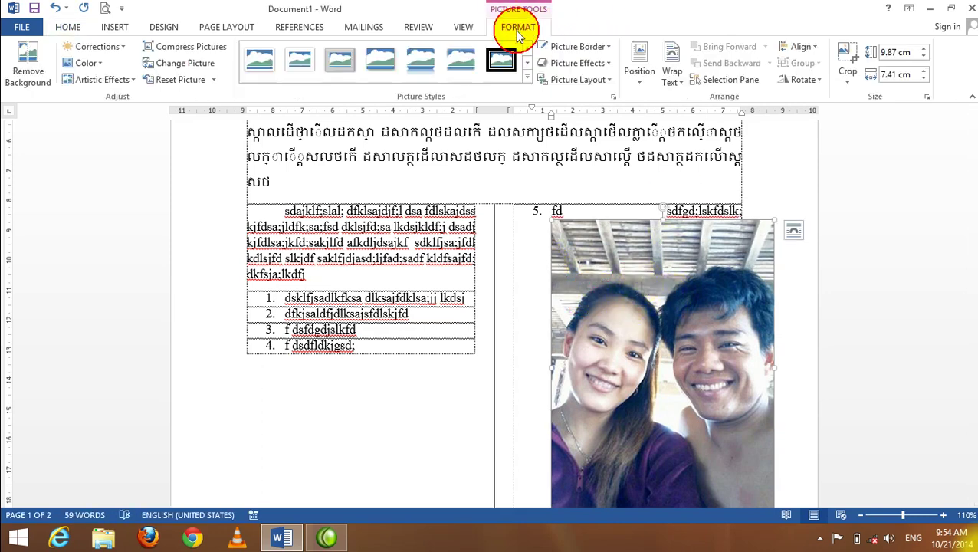
left_click(671, 63)
left_click(710, 202)
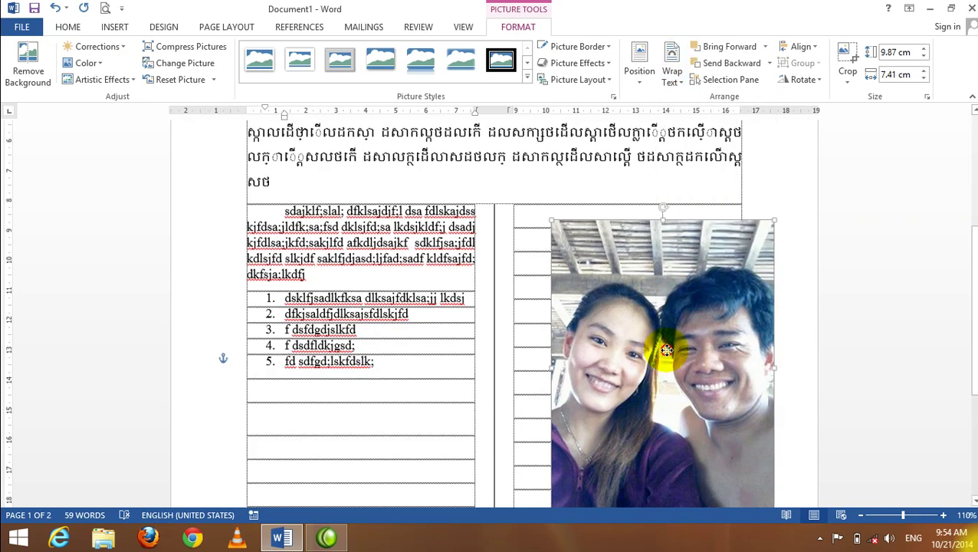
mouse_move(659, 354)
left_mouse_down()
mouse_move(450, 354)
mouse_move(334, 333)
left_mouse_up()
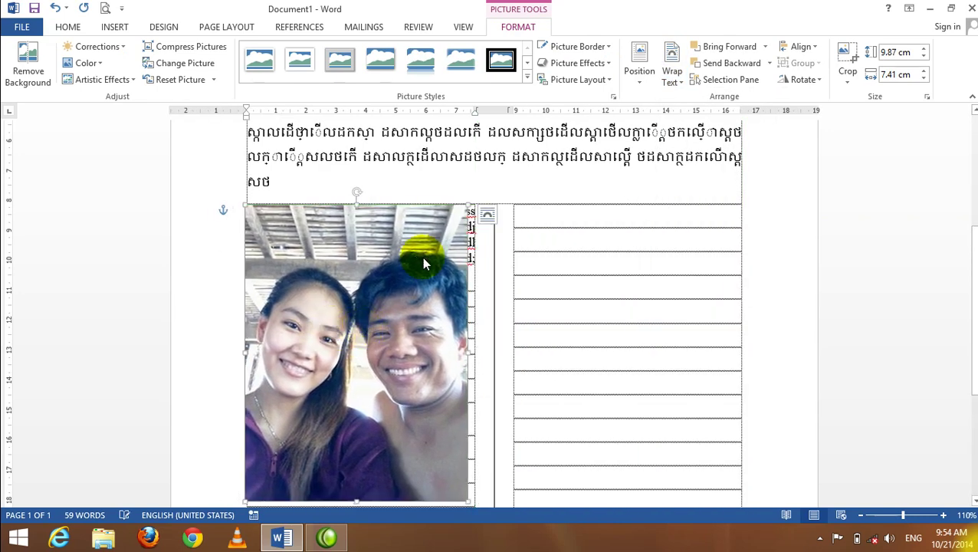
left_click_drag(469, 206, 321, 421)
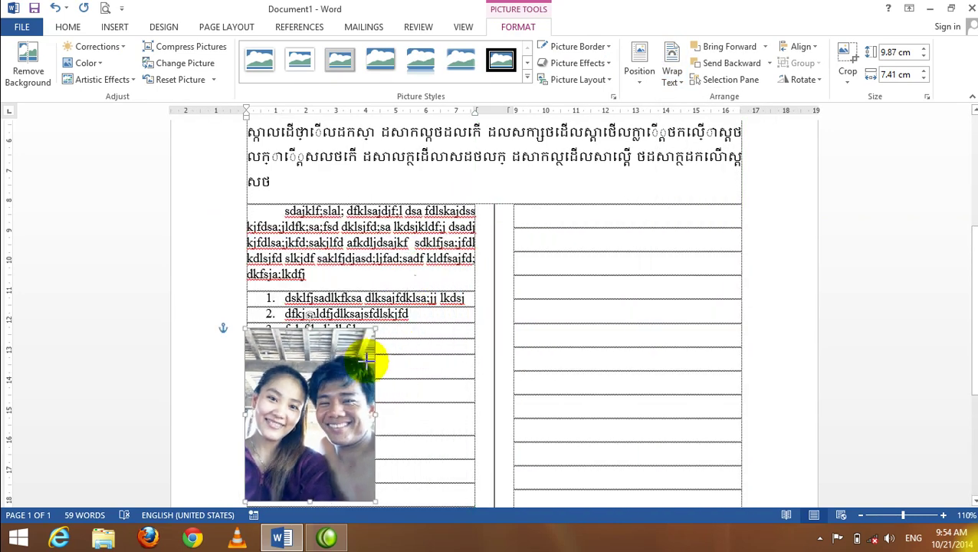
left_click_drag(286, 456, 378, 305)
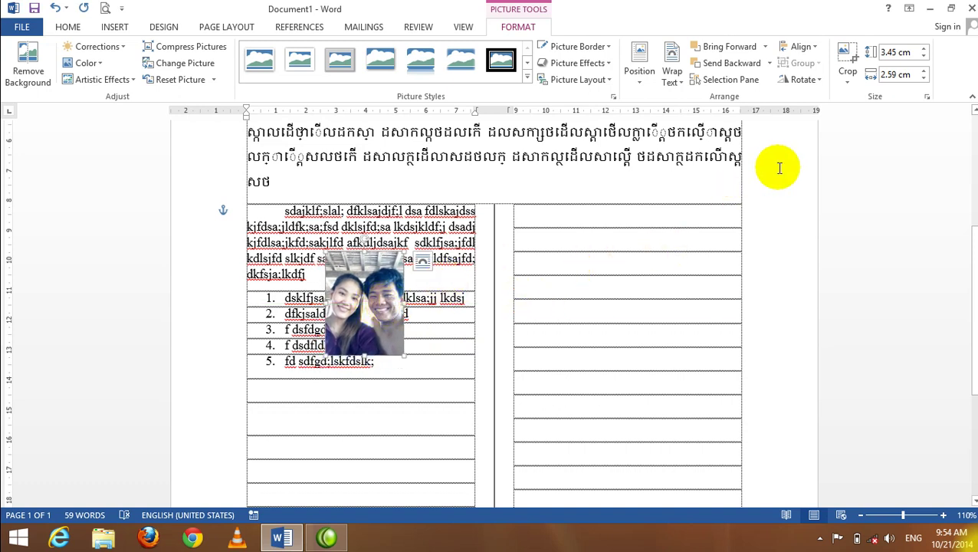
Set the photo's wrapping to Behind Text and nudge it up toward the paragraph.
left_click(670, 77)
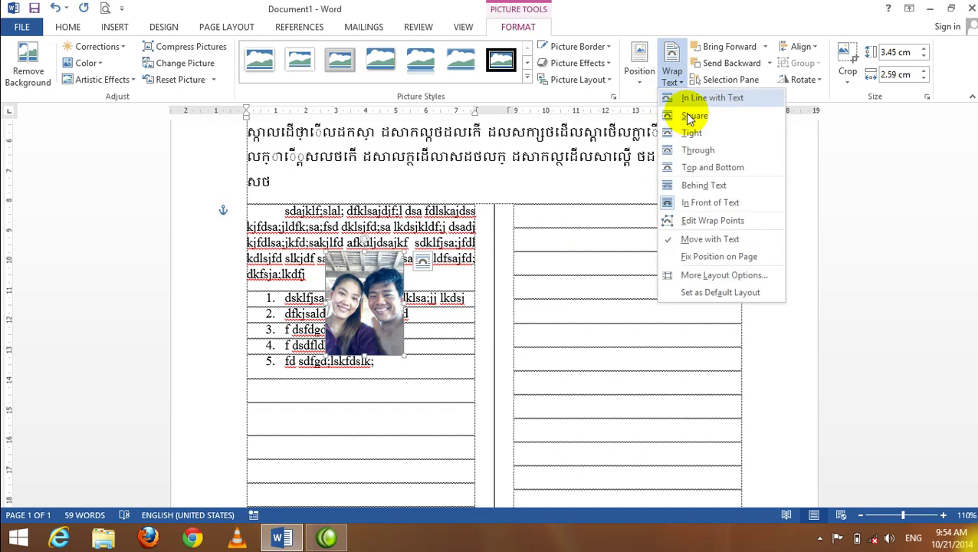
left_click(703, 186)
left_click(394, 383)
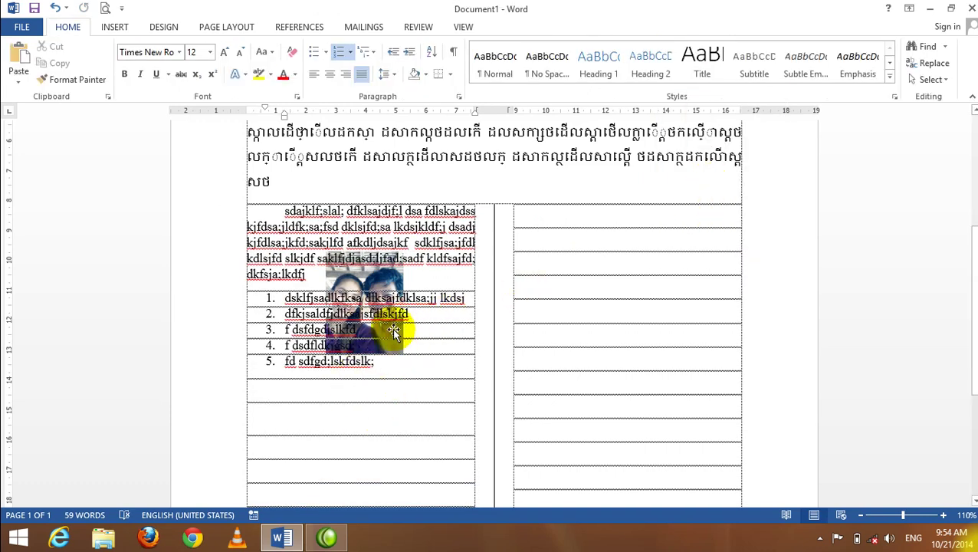
mouse_move(407, 339)
left_mouse_down()
mouse_move(412, 308)
mouse_move(415, 334)
left_mouse_up()
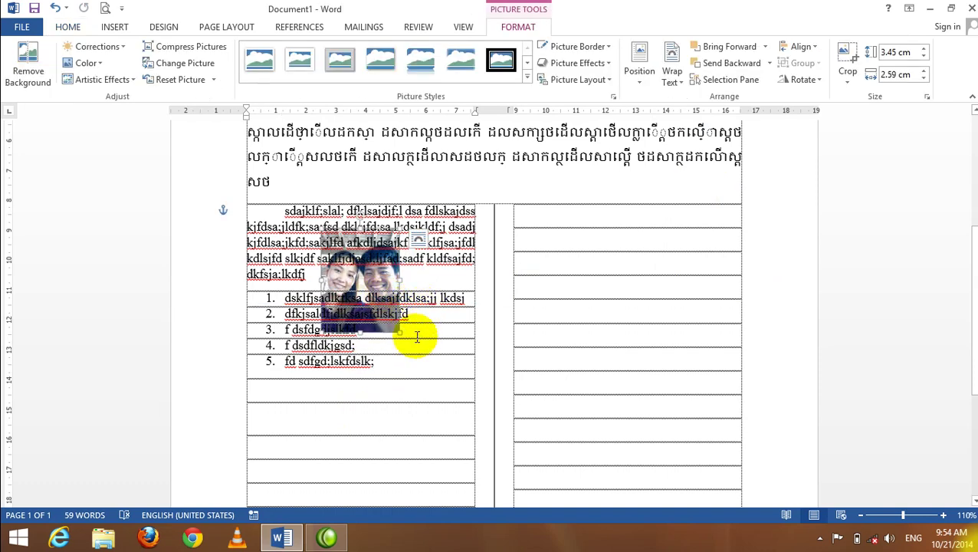
left_click(445, 366)
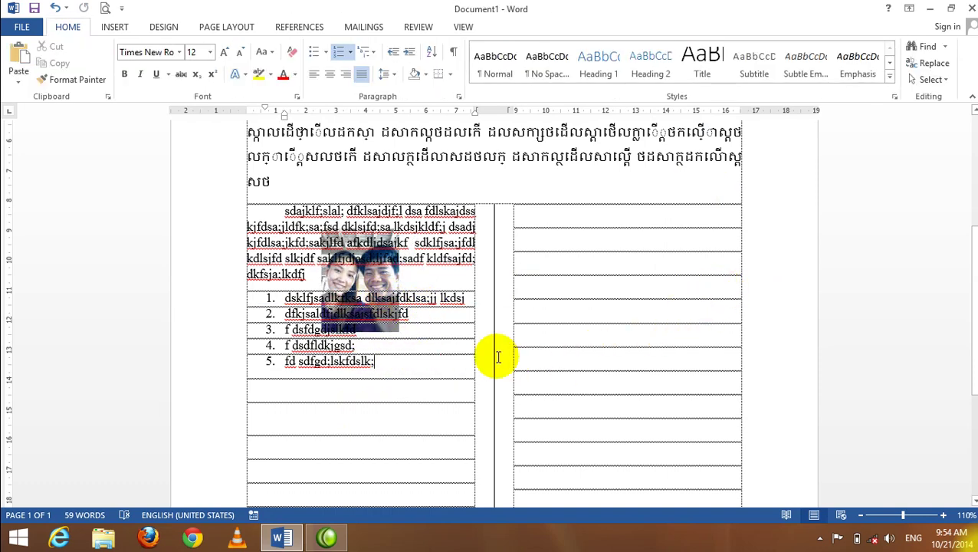
left_click(391, 273)
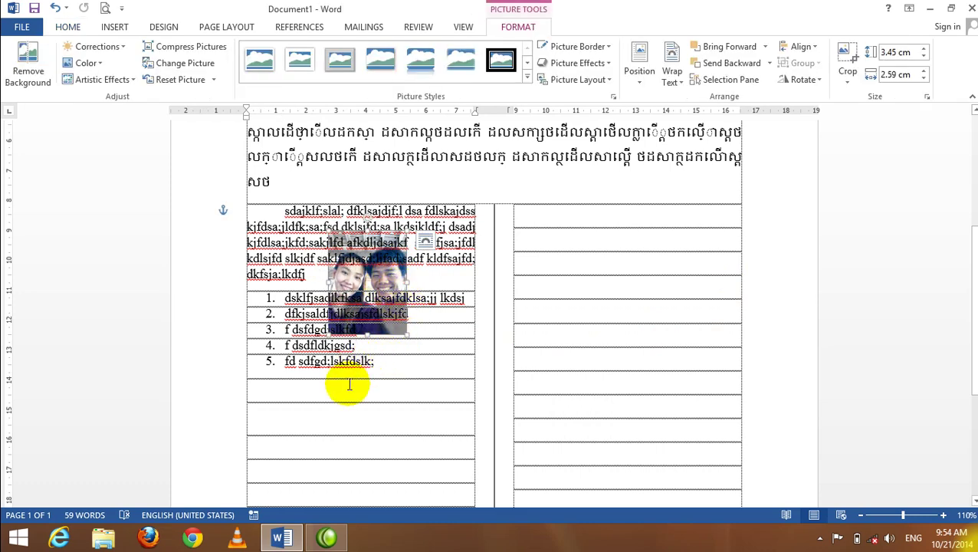
left_click(375, 383)
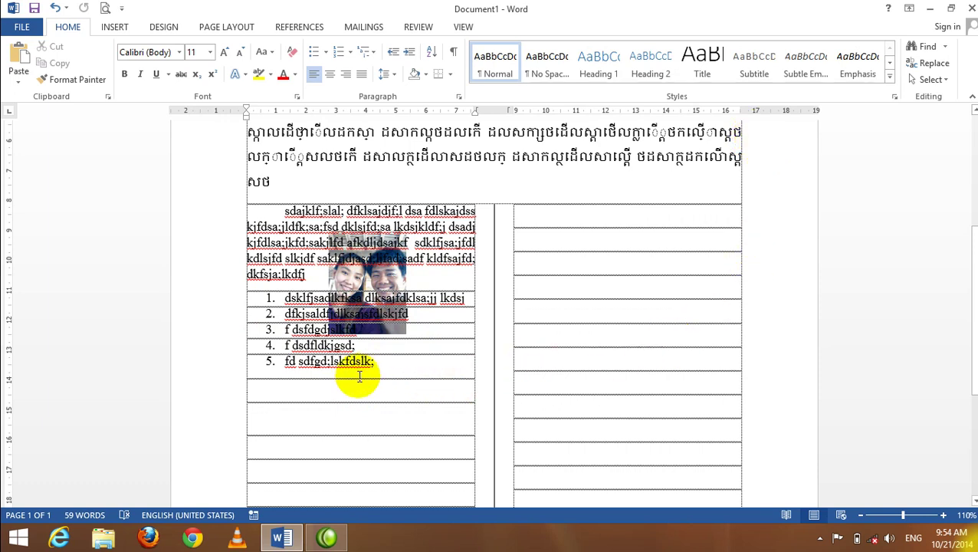
Add an empty unnumbered line after list item 5.
left_click(387, 361)
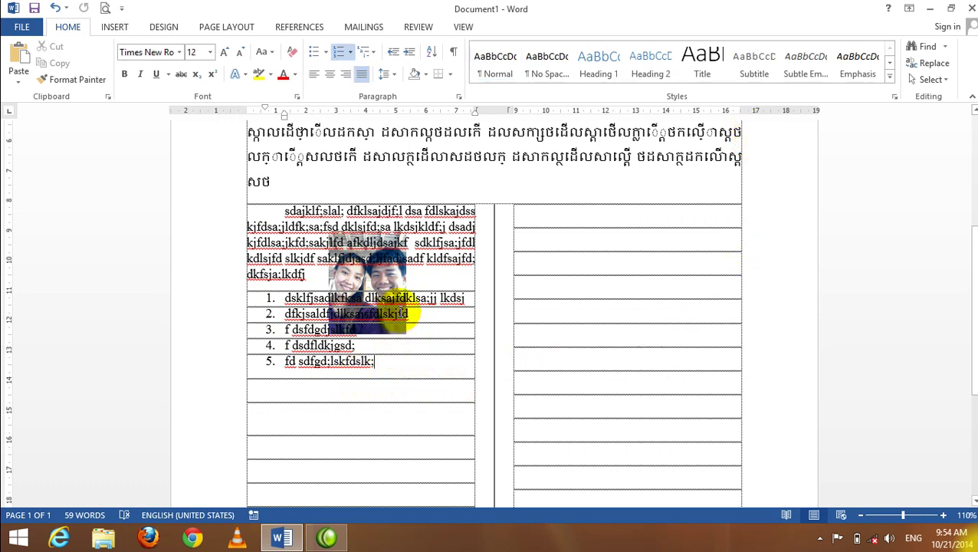
key("Return")
key("BackSpace")
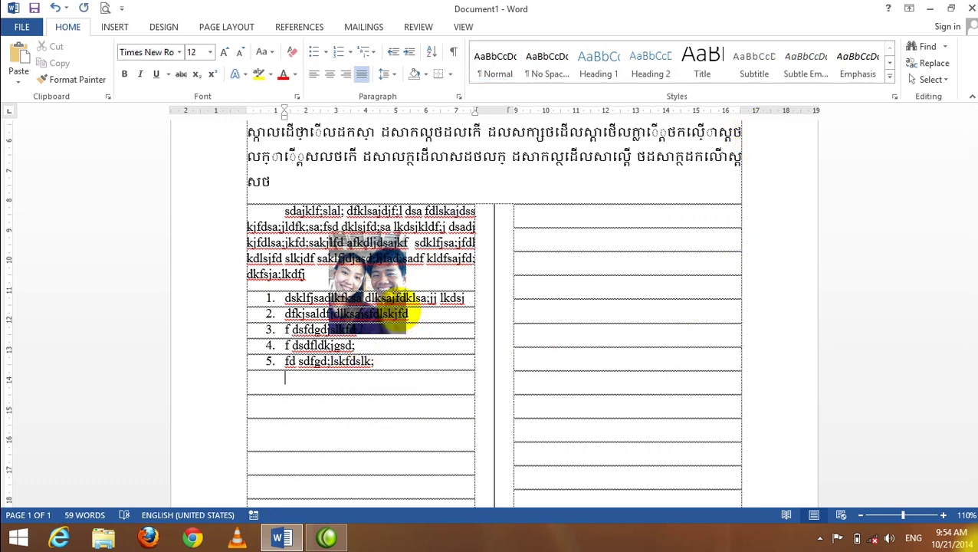
left_click(528, 215)
left_click(293, 384)
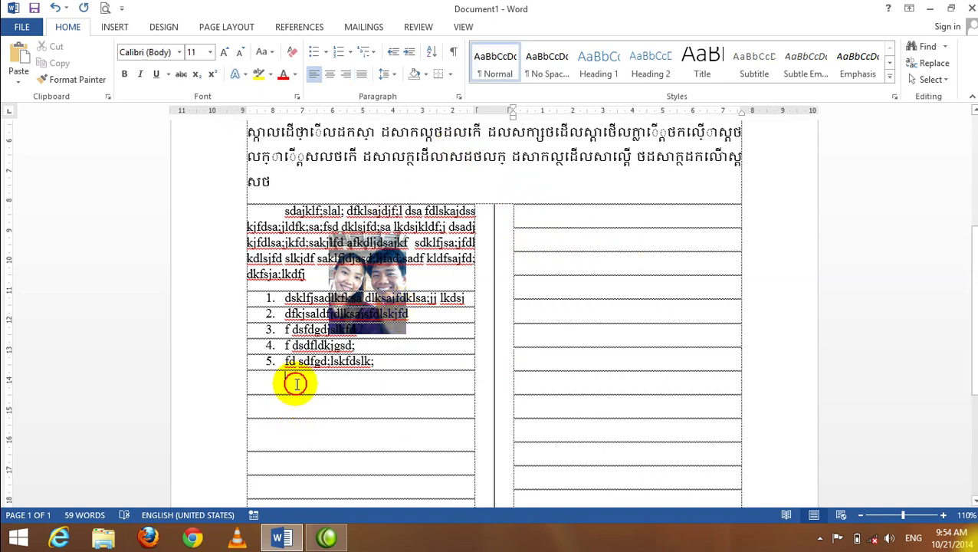
left_click(543, 216)
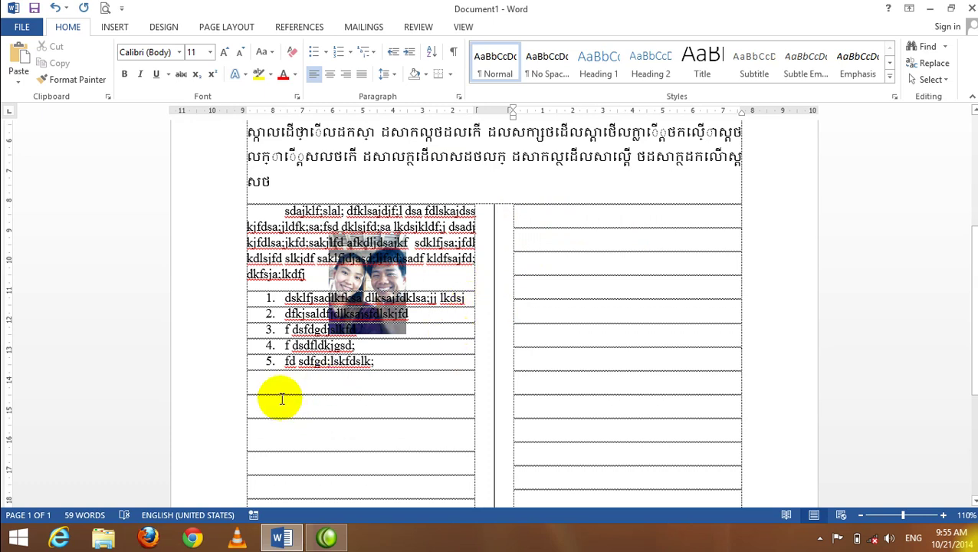
Insert a column break after the list and shift the paragraph indent left on the ruler.
left_click(299, 374)
left_click(533, 213)
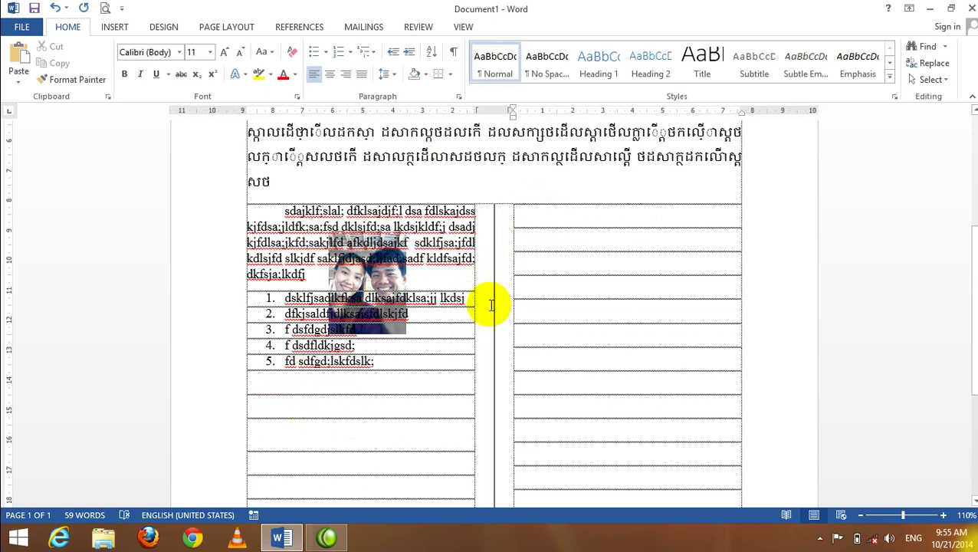
left_click(304, 384)
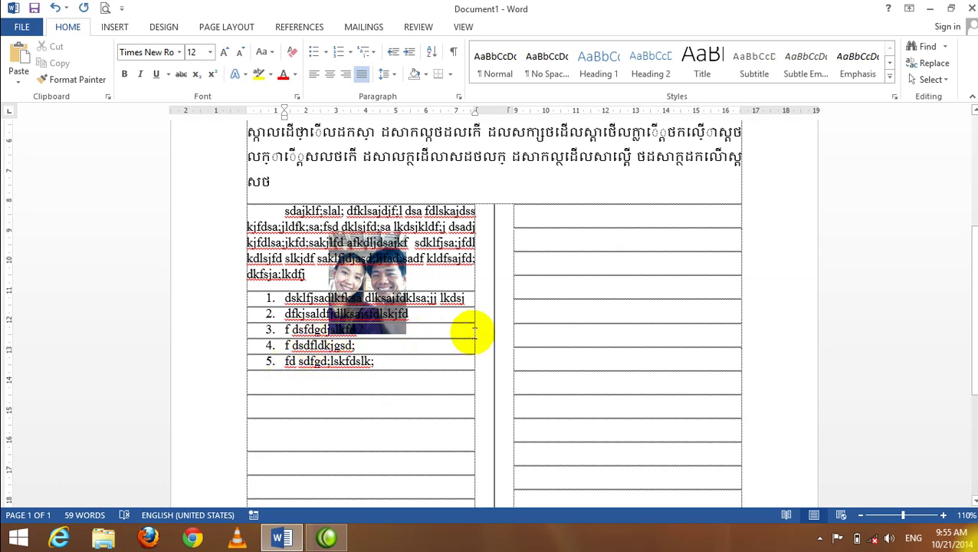
left_click(540, 216)
left_click(320, 392)
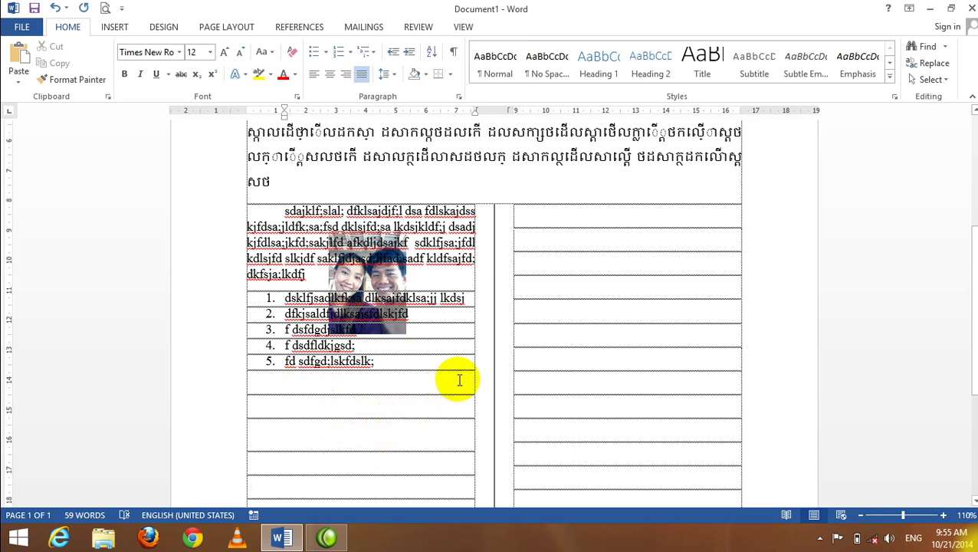
key("ctrl+shift+Return")
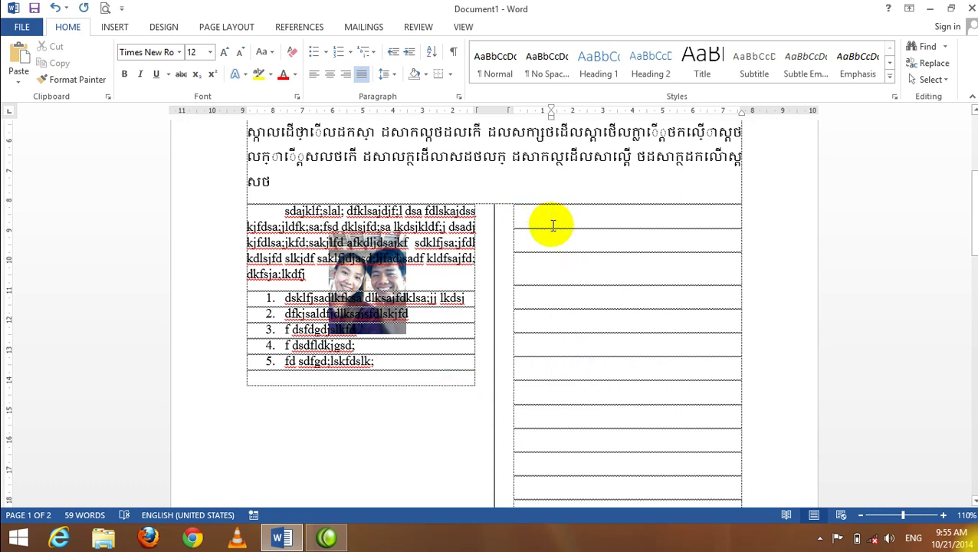
left_click(551, 111)
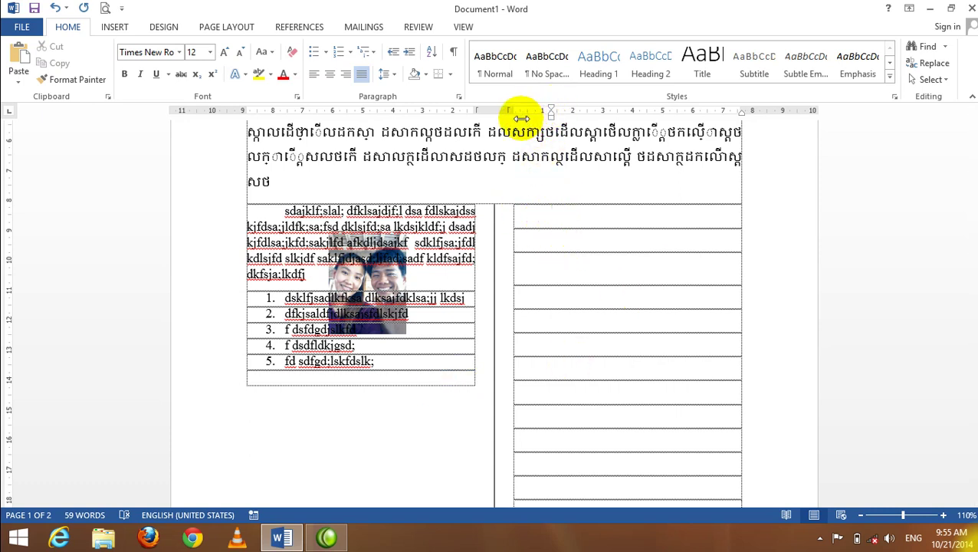
left_click_drag(551, 116, 516, 115)
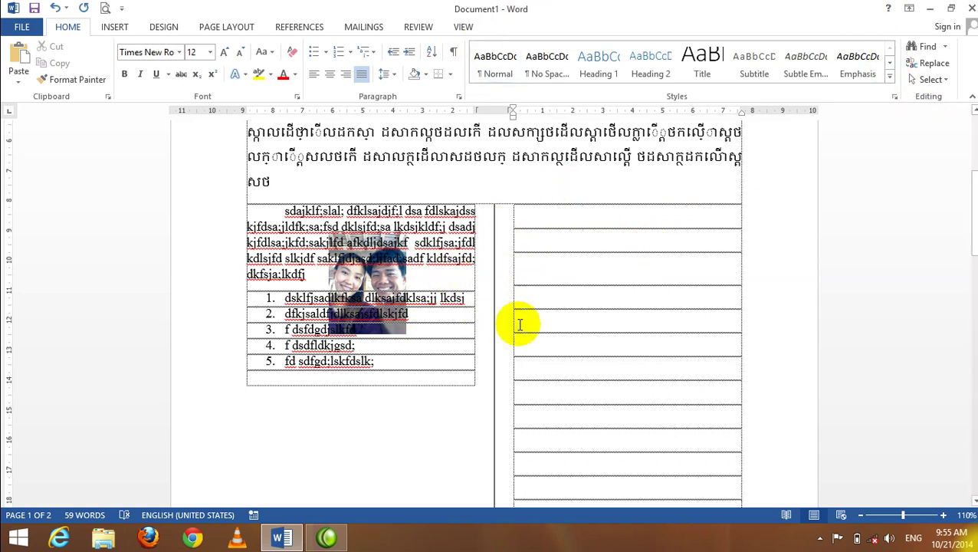
Insert a 4-column by 2-row table in the right column and select its first row.
left_click(115, 26)
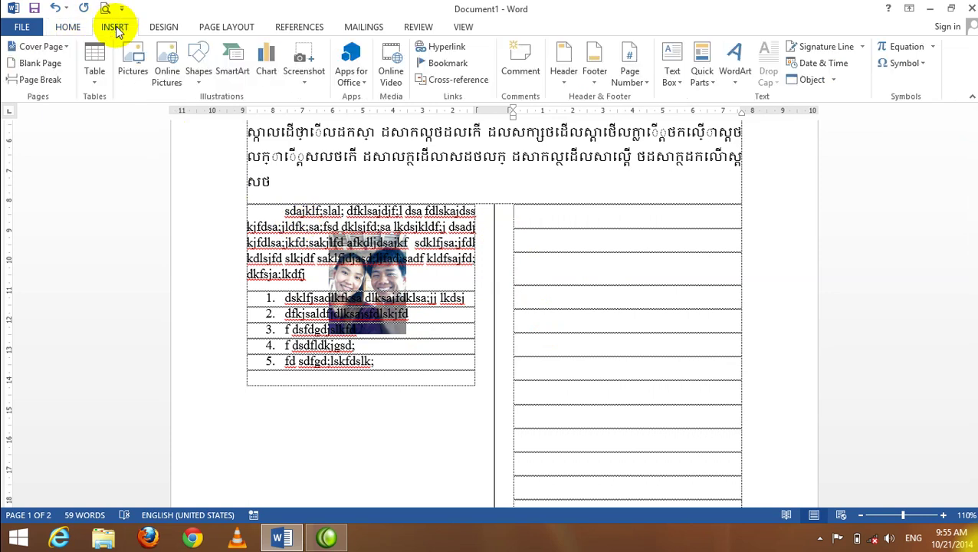
left_click(95, 81)
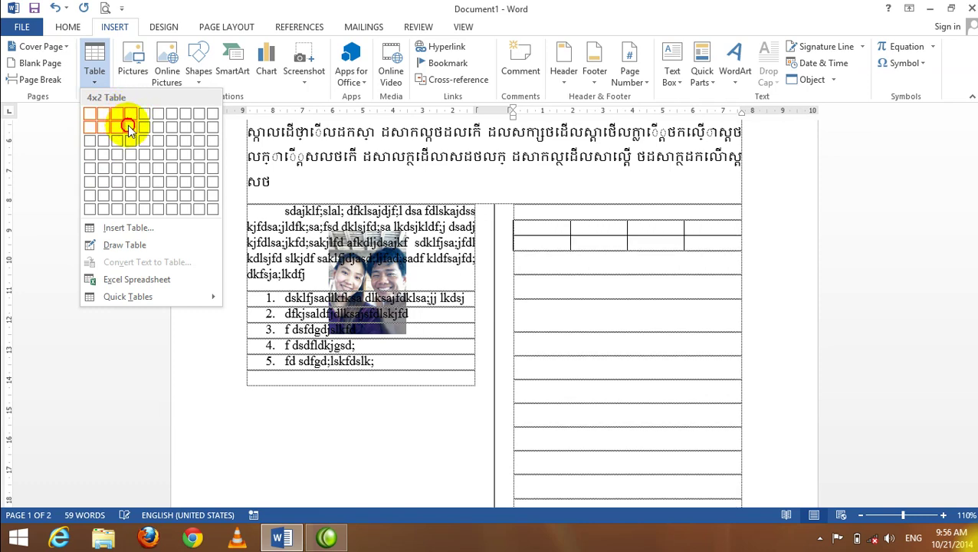
left_click(128, 128)
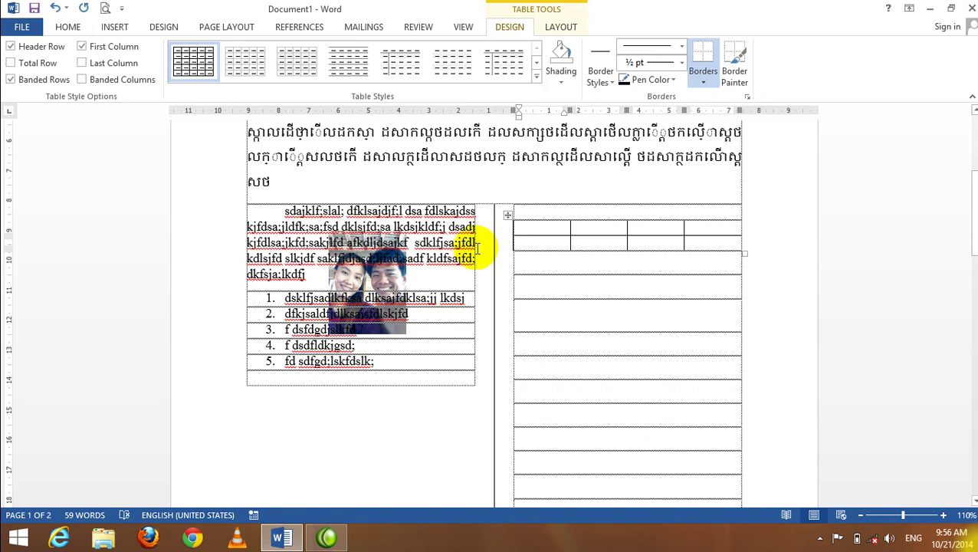
left_click(535, 230)
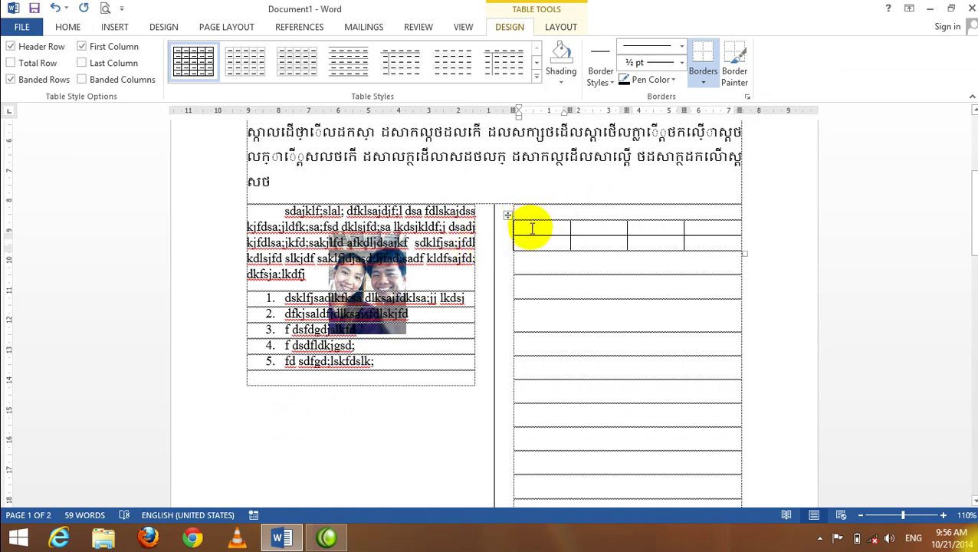
left_click_drag(521, 227, 713, 228)
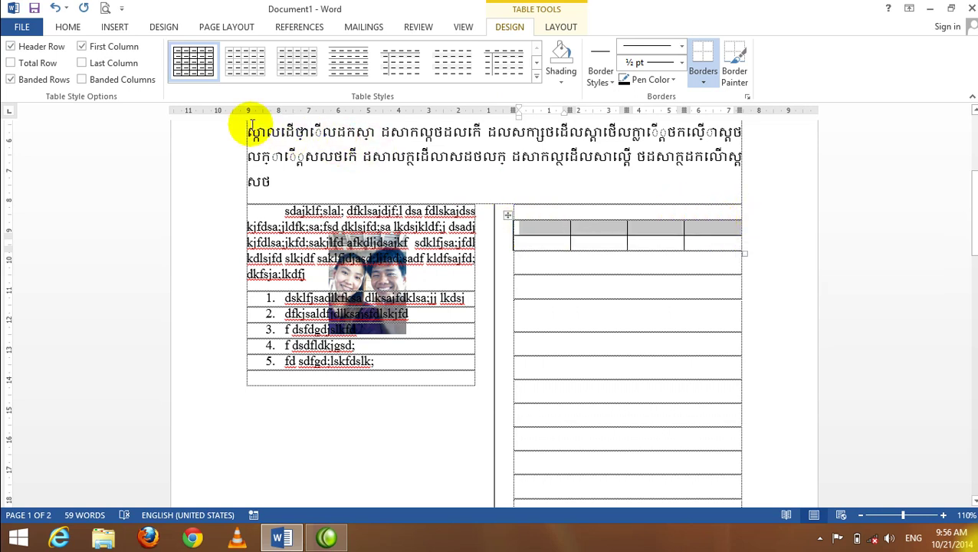
Center and bold the table's header row text.
left_click(564, 30)
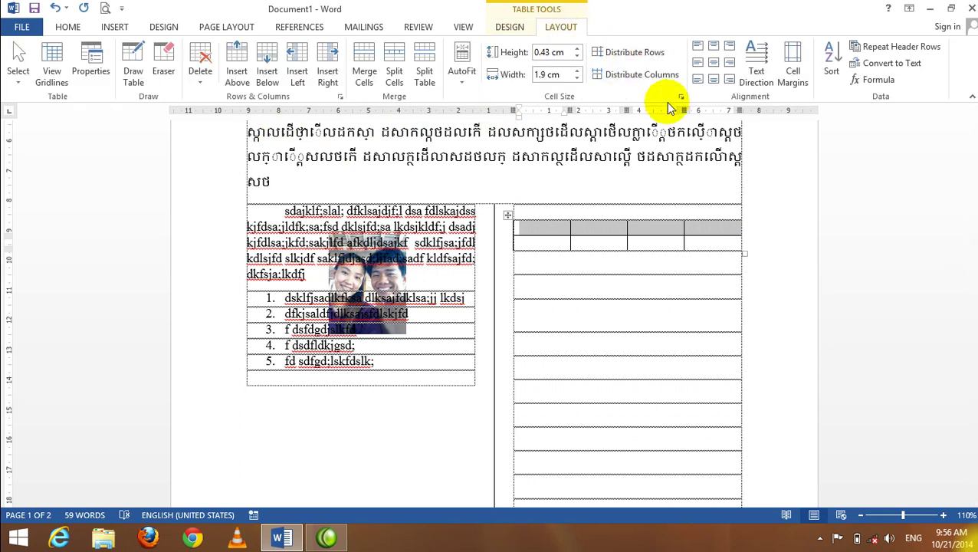
left_click(711, 64)
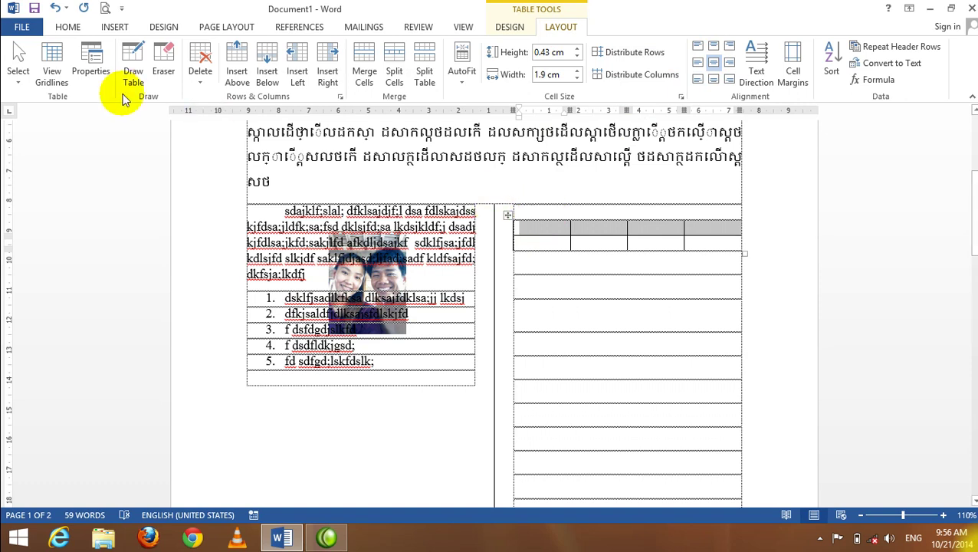
left_click(68, 27)
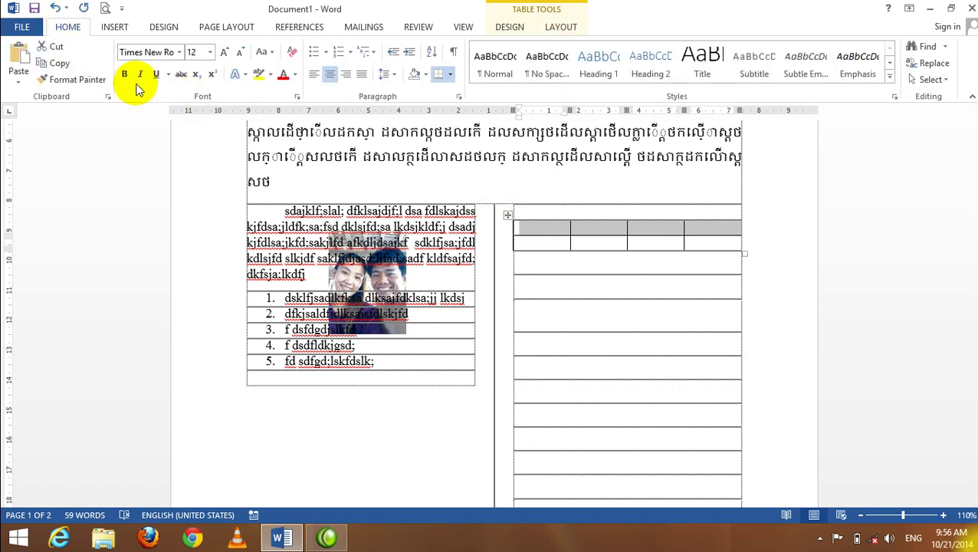
left_click(124, 74)
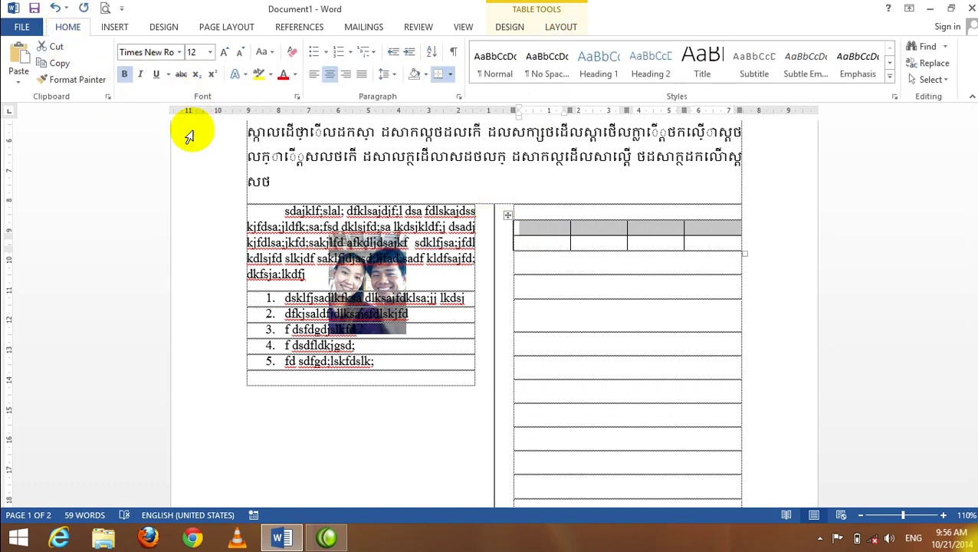
Make the first header cell read Nº by superscripting the o of No, then move to the second cell.
left_click(537, 223)
type("No")
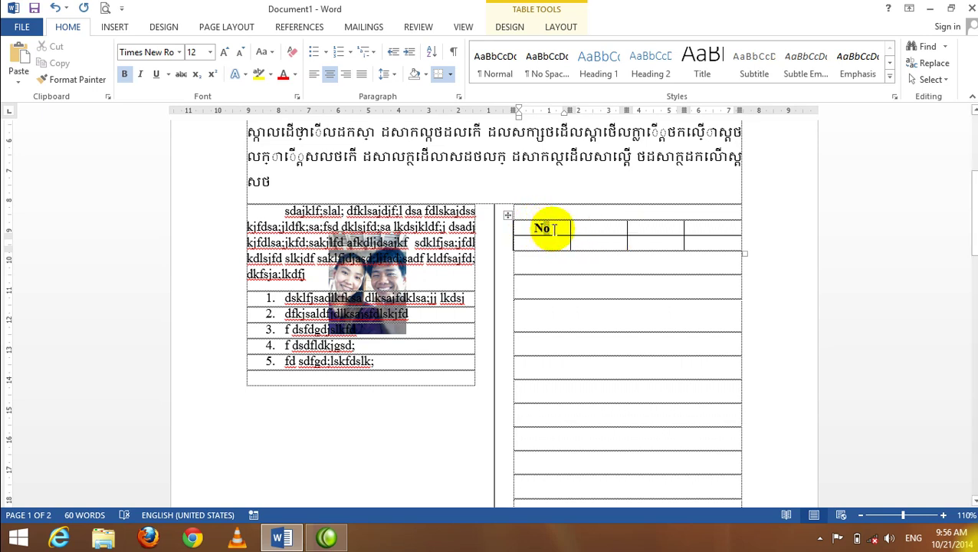
double_click(550, 228)
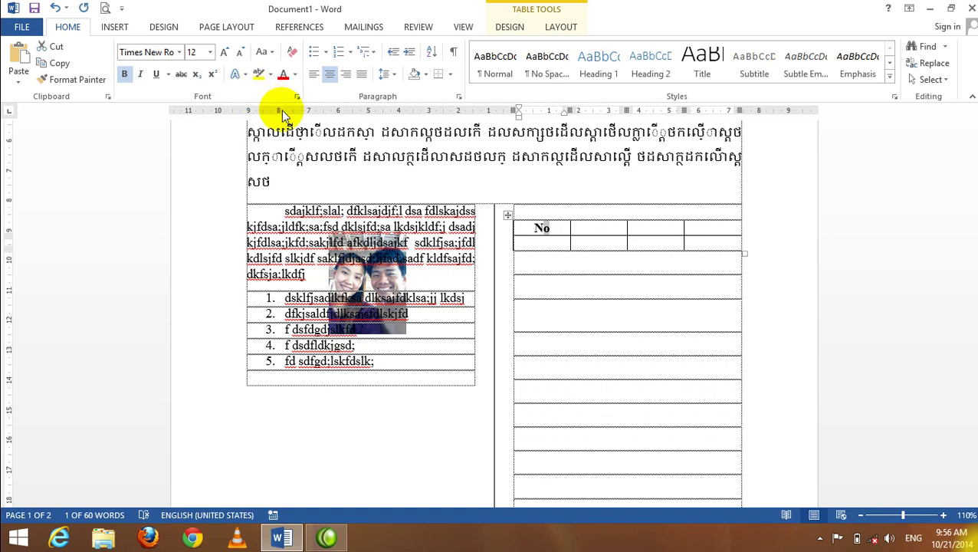
left_click(212, 74)
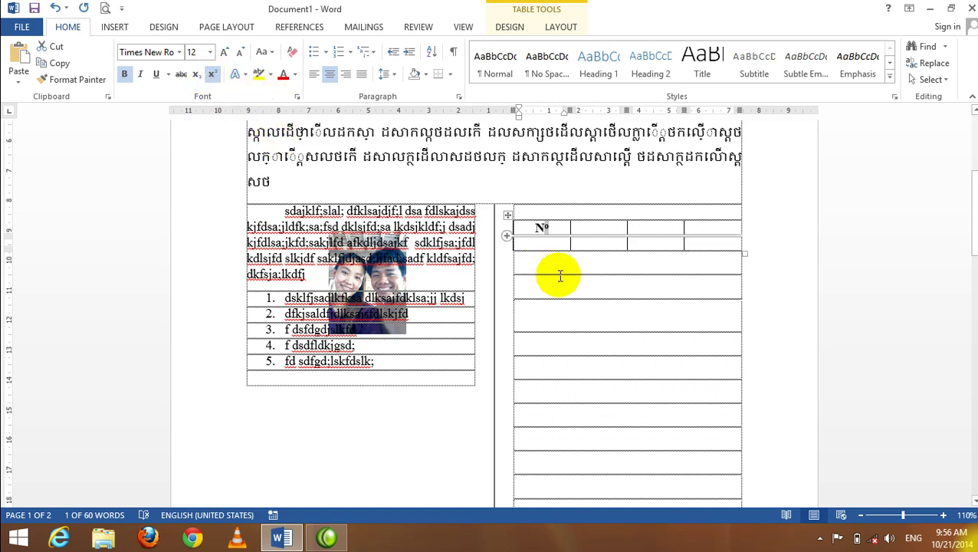
left_click_drag(590, 226, 600, 244)
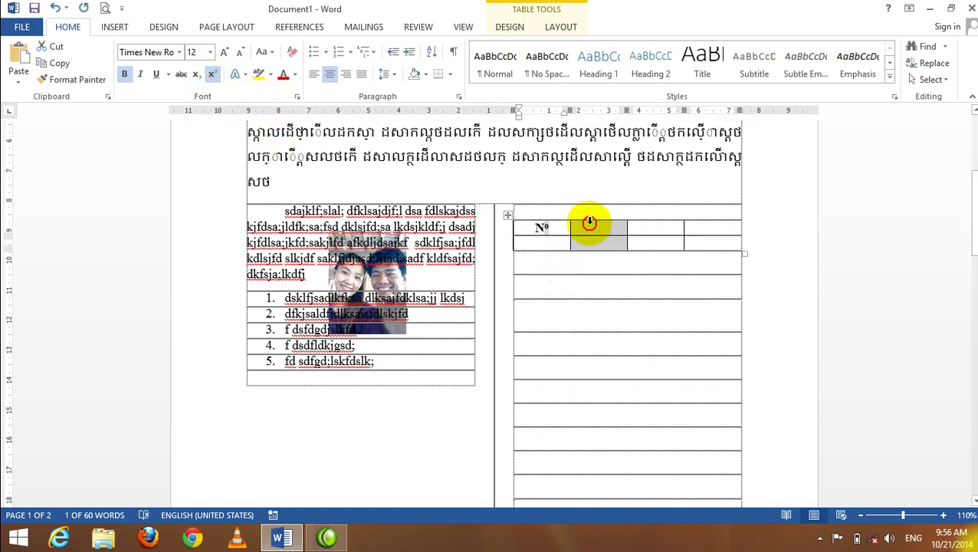
left_click(599, 229)
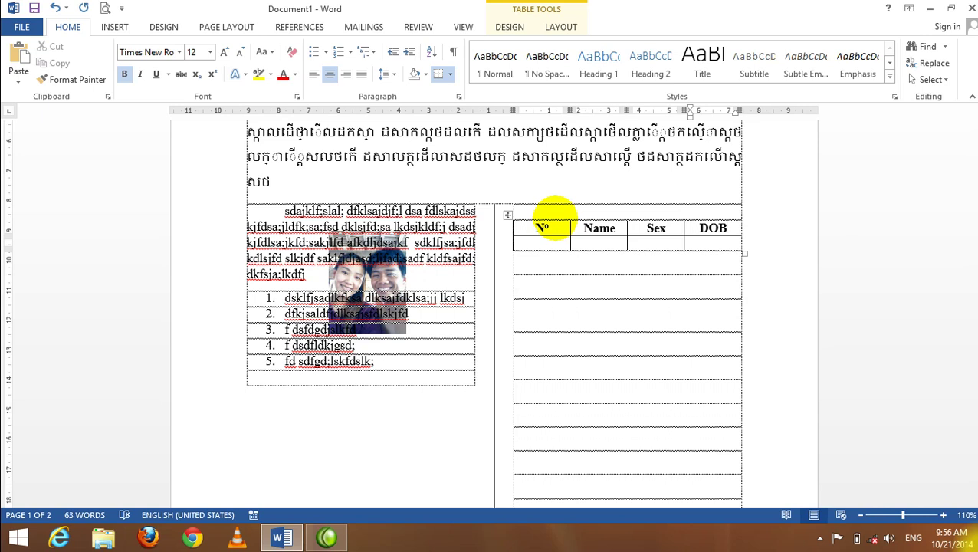
Add blank lines in the first Nº cell and enter the number 1.
left_click(534, 245)
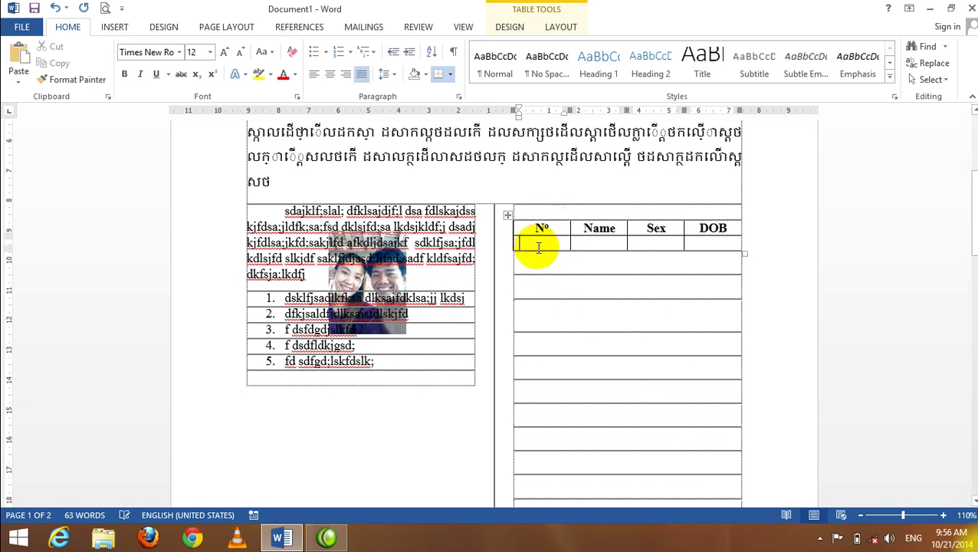
key("Return")
key("Return")
key("Return")
key("Return")
key("Return")
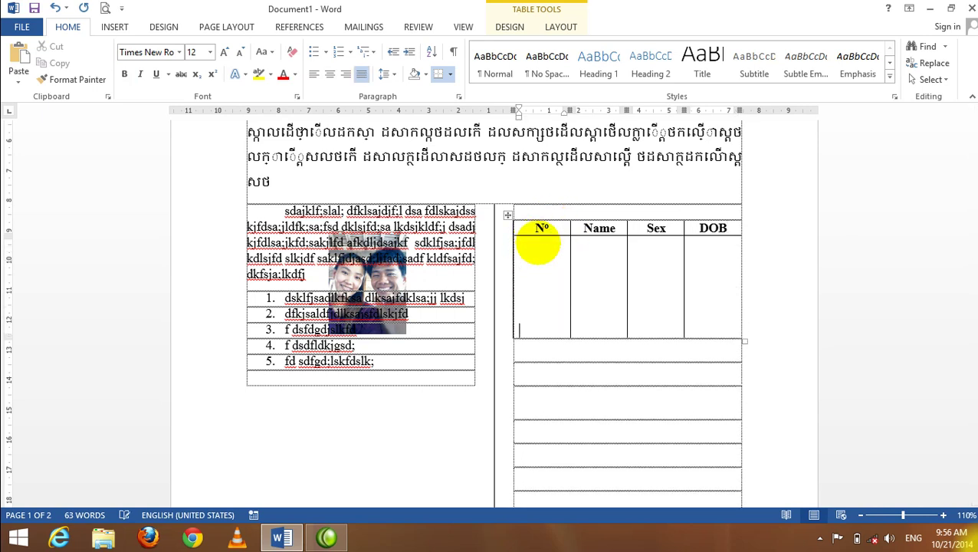
key("Return")
key("Return")
key("Return")
key("Return")
key("Return")
key("Return")
key("Return")
key("Return")
key("Return")
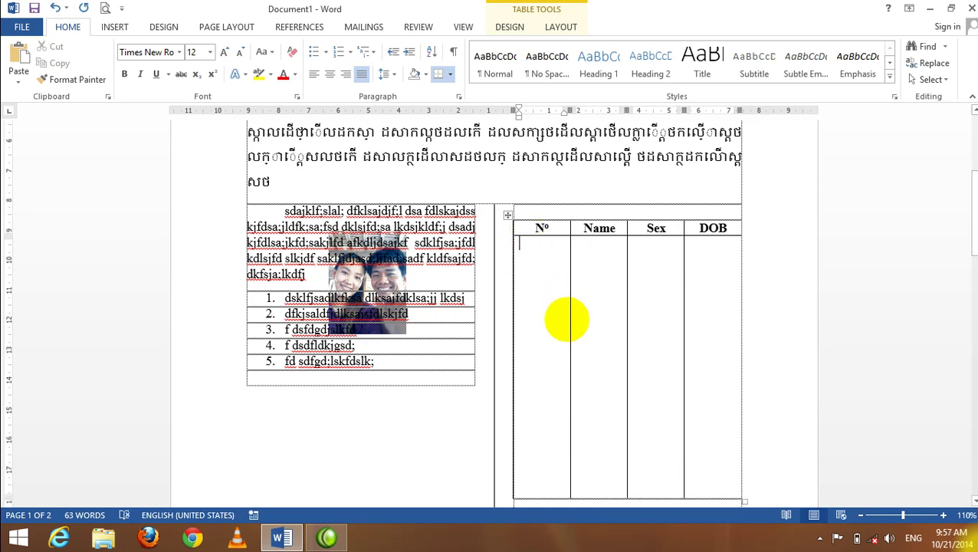
type("1")
key("Return")
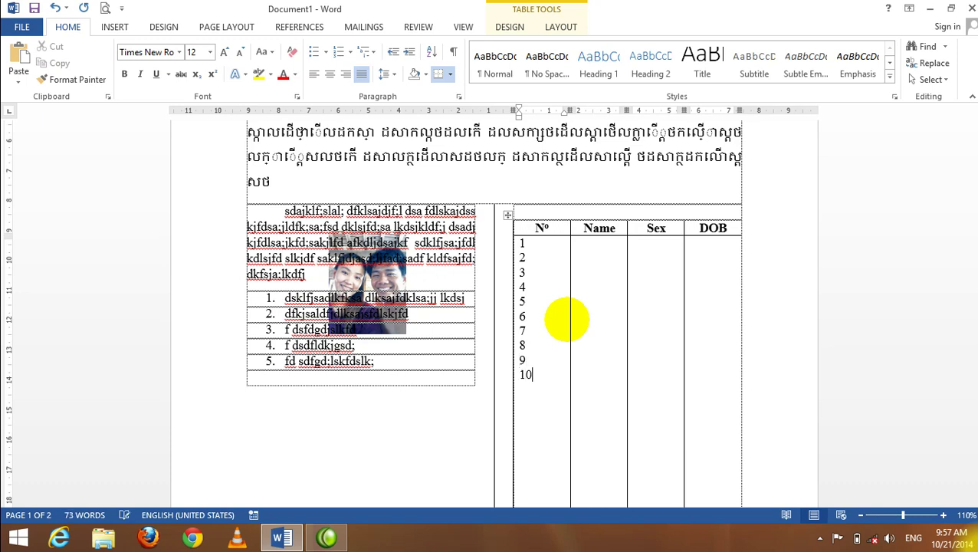
Undo the extra blank lines that made the Nº cell too tall.
scroll(622, 415, "down", 2)
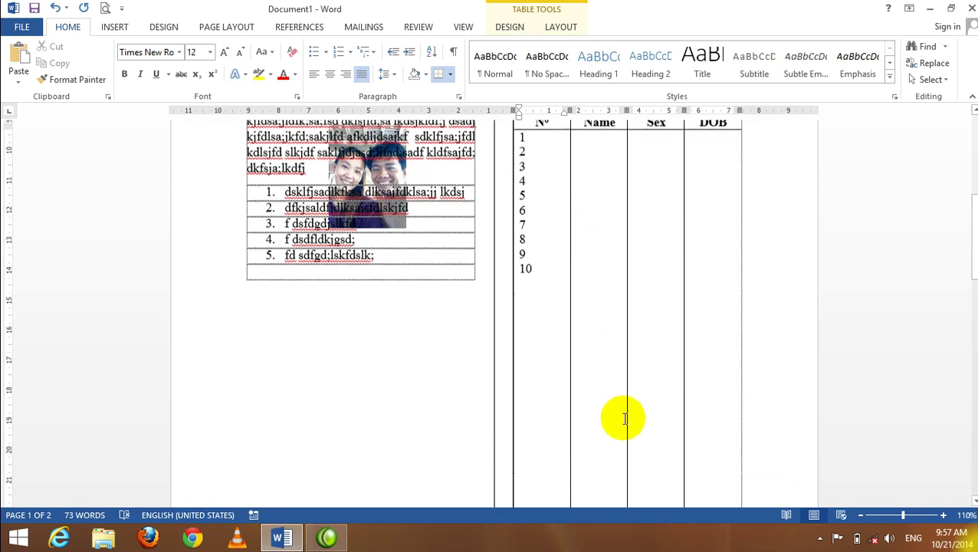
scroll(624, 412, "down", 3)
left_click(538, 384)
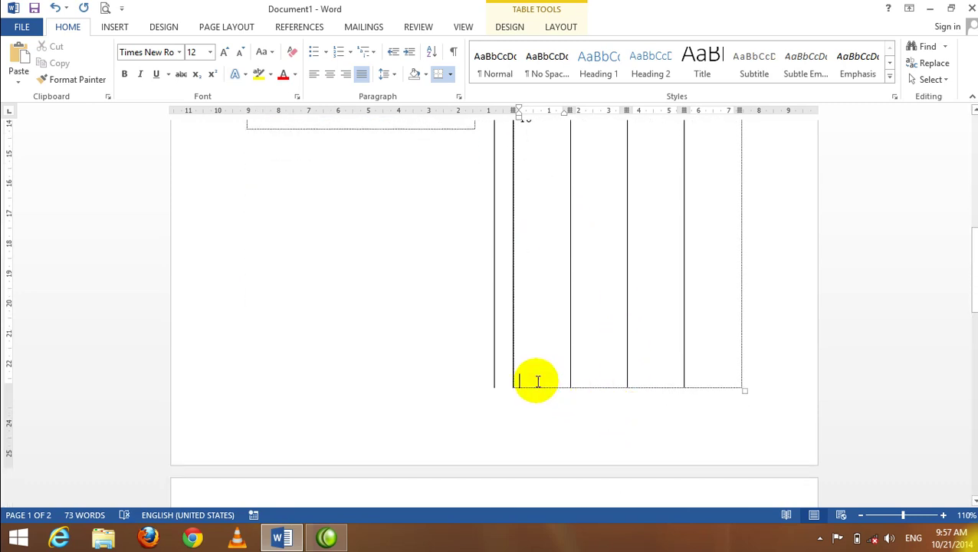
key("ctrl+z")
key("ctrl+z")
key("ctrl+z")
key("ctrl+z")
key("ctrl+z")
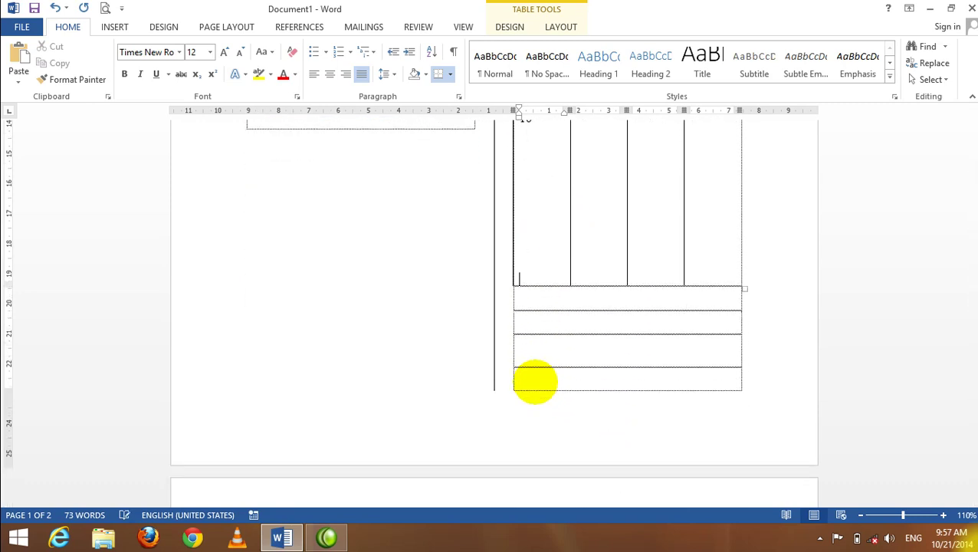
key("ctrl+z")
key("ctrl+z")
key("ctrl+z")
key("ctrl+z")
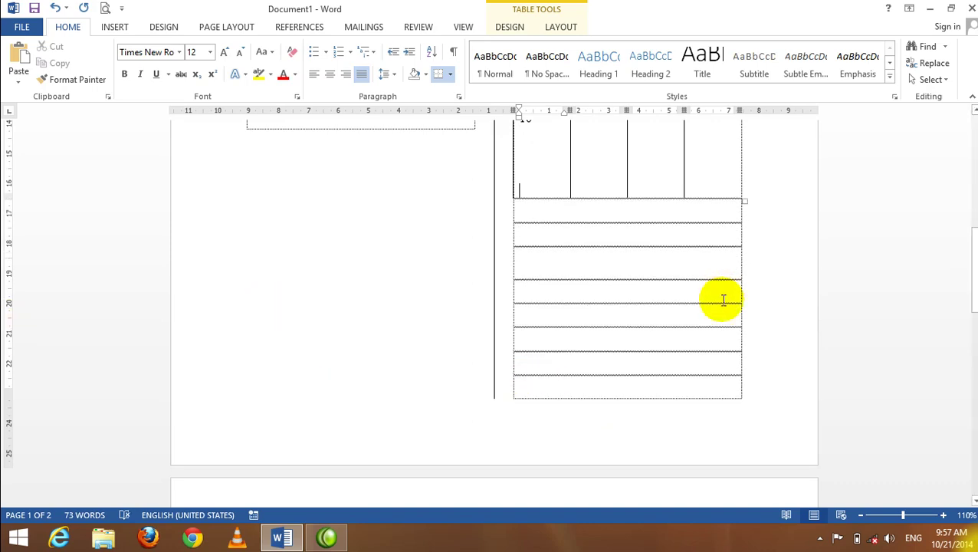
scroll(659, 338, "up", 5)
scroll(628, 364, "up", 3)
scroll(627, 360, "down", 2)
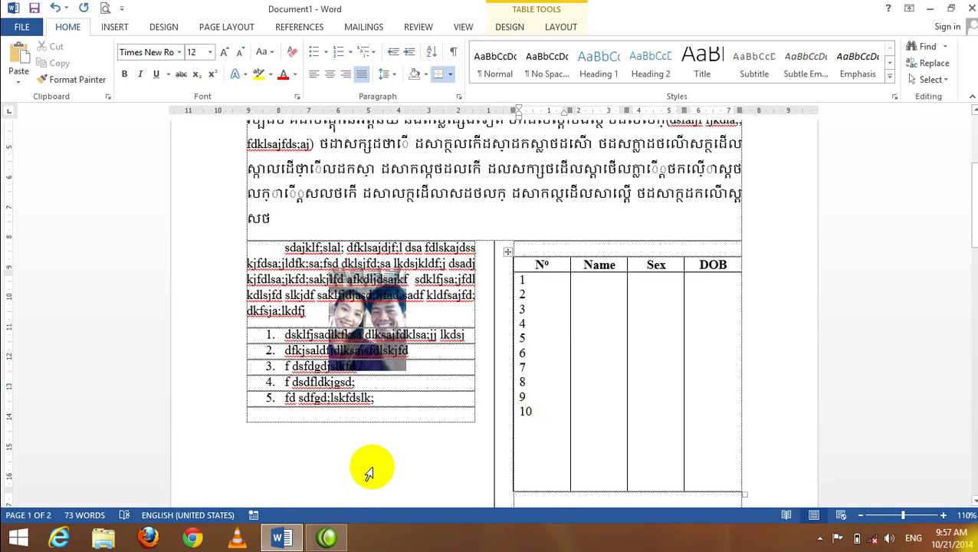
key("ctrl+z")
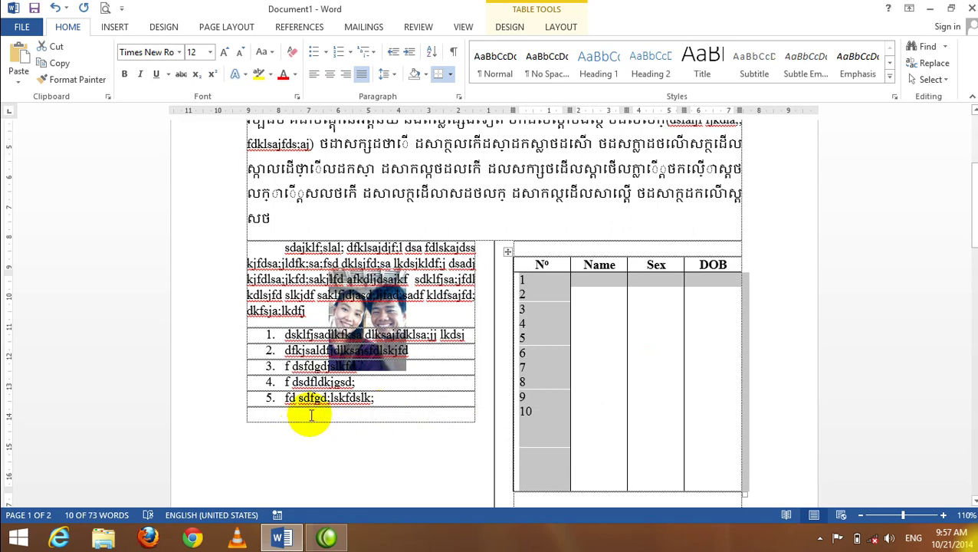
Place the insertion point on the empty line below the numbered table.
left_click(313, 415)
scroll(613, 445, "down", 3)
scroll(599, 442, "down", 2)
scroll(609, 435, "up", 2)
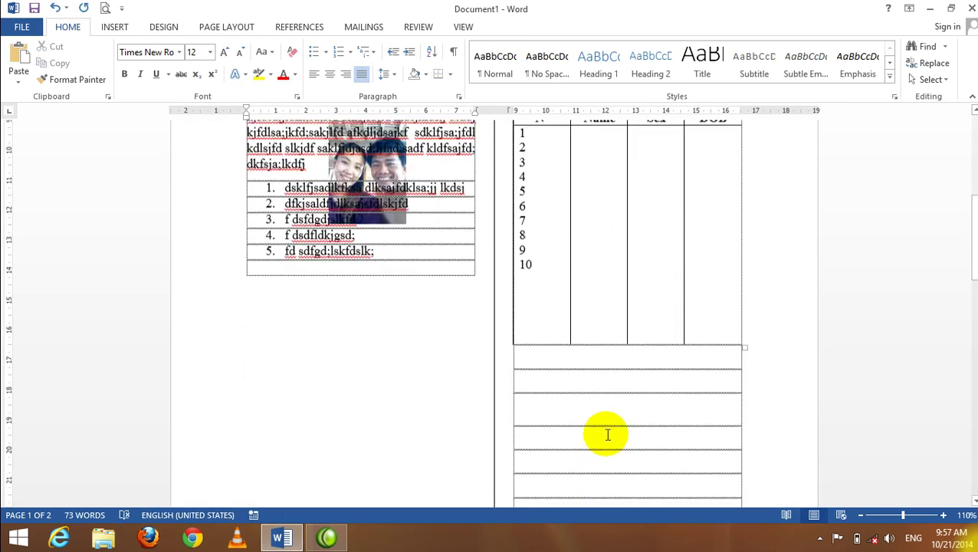
scroll(613, 435, "up", 1)
scroll(615, 445, "down", 3)
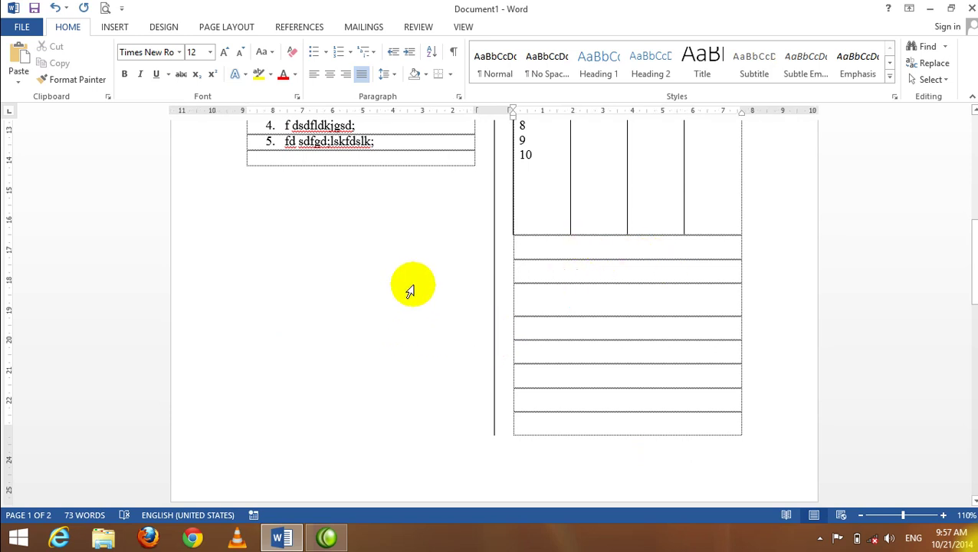
left_click(526, 368)
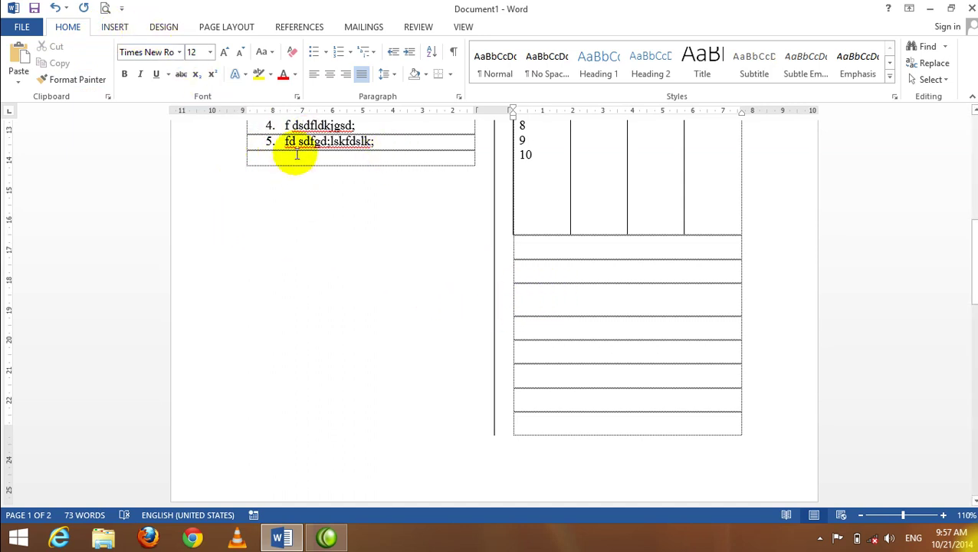
Set the layout to One column, applied from 'This point forward', via More Columns.
left_click(232, 28)
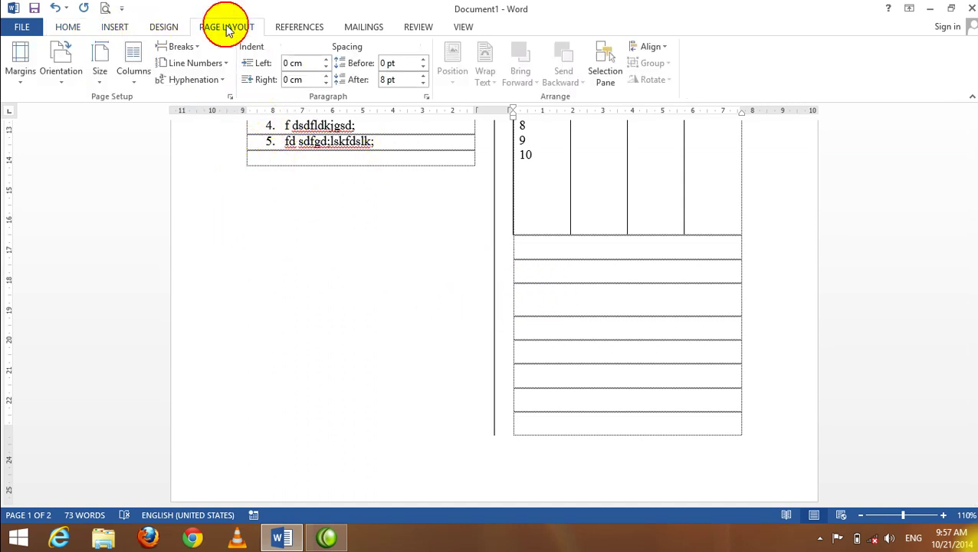
left_click(136, 77)
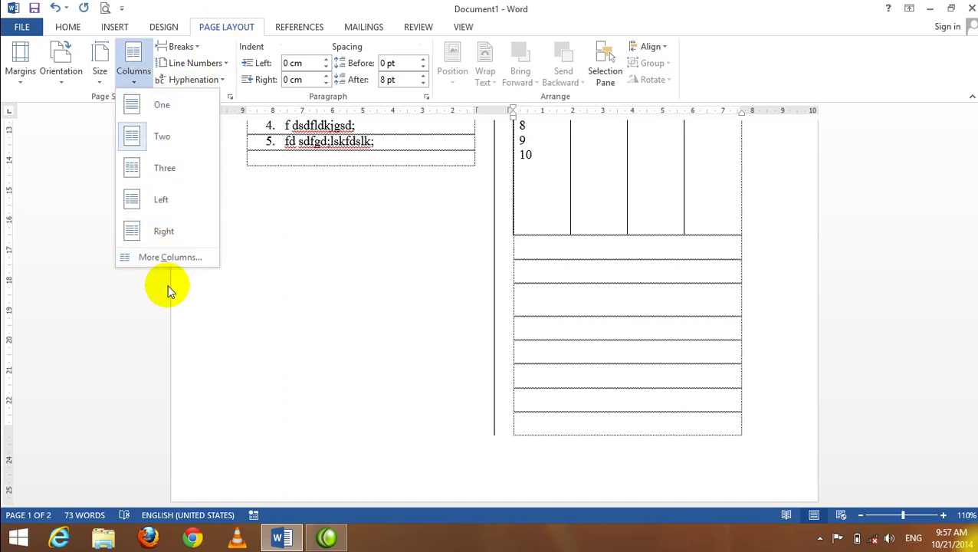
left_click(165, 258)
left_click(385, 184)
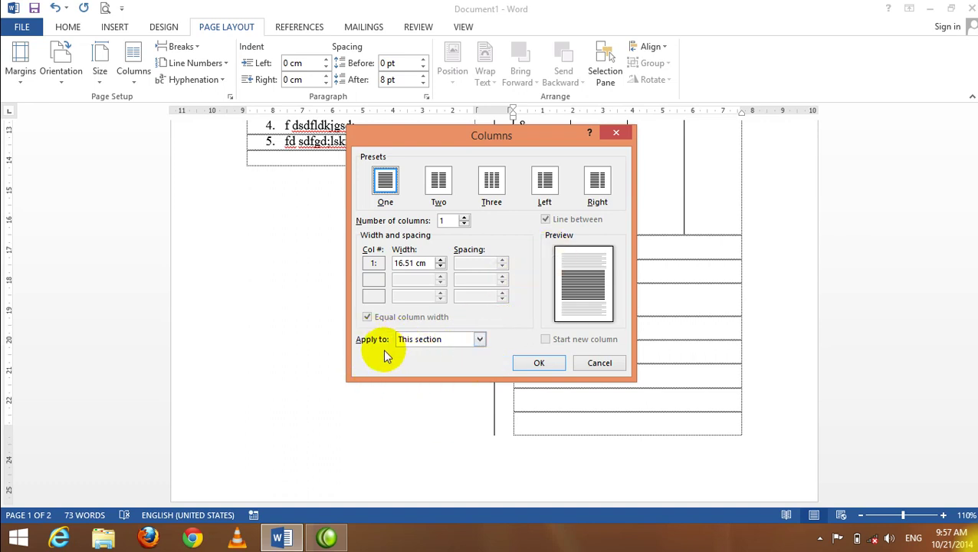
left_click(483, 339)
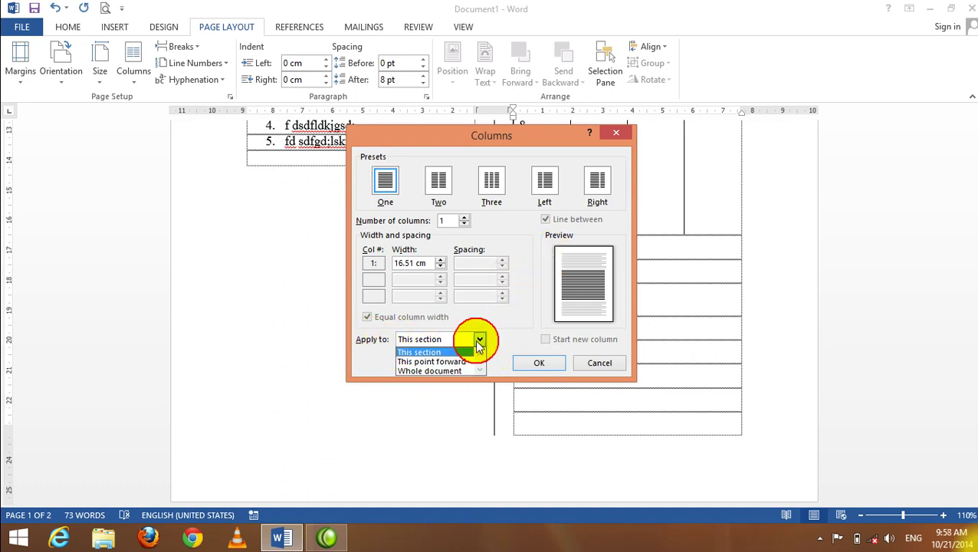
left_click(434, 362)
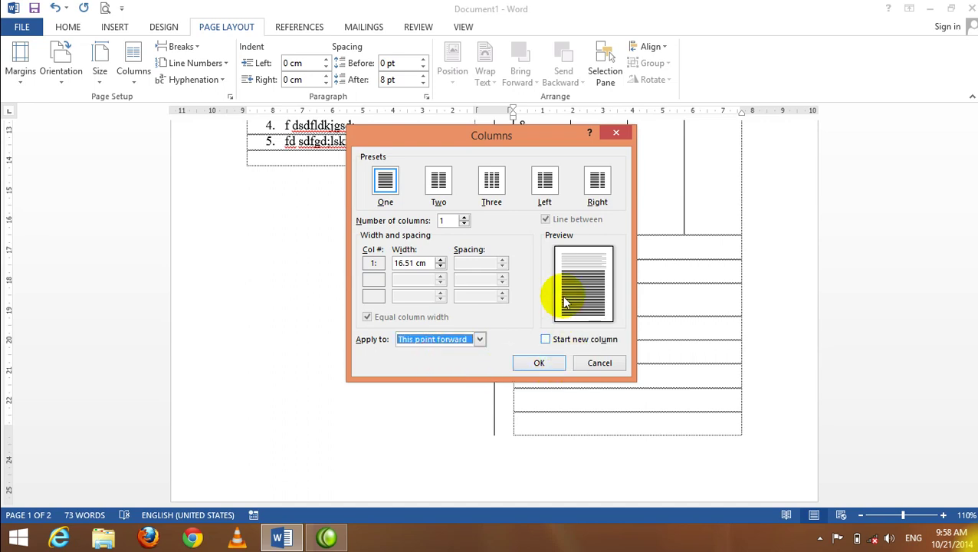
left_click(538, 363)
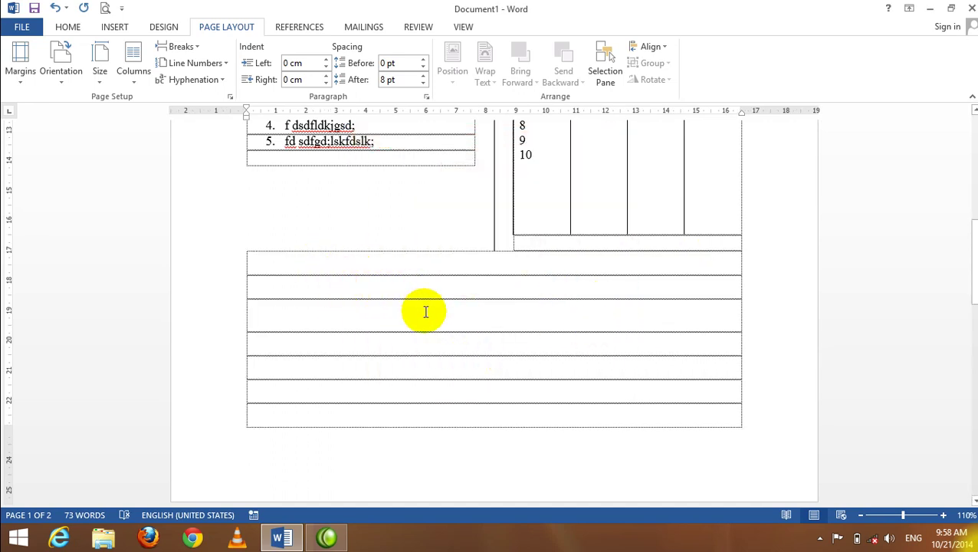
scroll(582, 253, "up", 5)
scroll(582, 258, "up", 4)
scroll(564, 299, "down", 3)
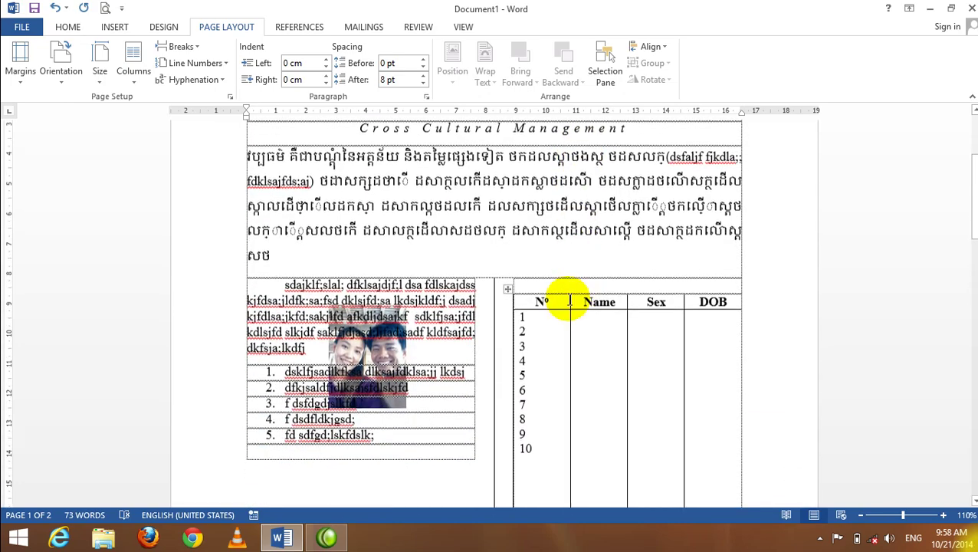
scroll(578, 301, "up", 4)
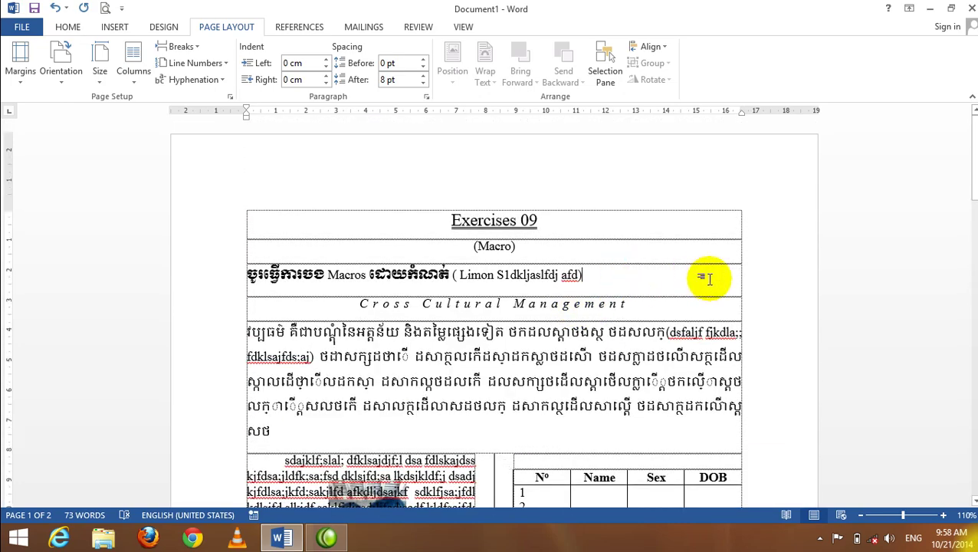
scroll(690, 286, "down", 5)
scroll(679, 288, "up", 3)
scroll(680, 295, "up", 2)
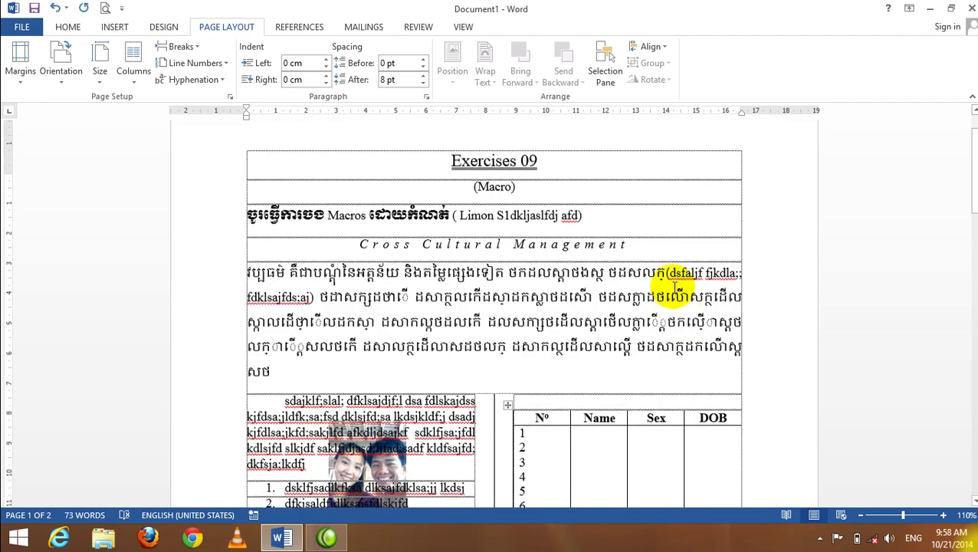